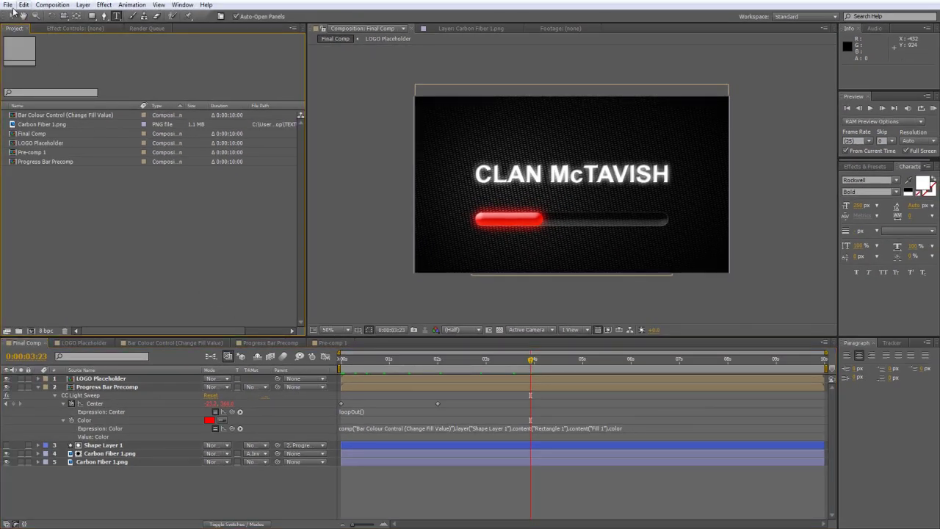
Start a new empty project without saving the old one.
left_click(7, 5)
mouse_move(88, 16)
left_click(184, 18)
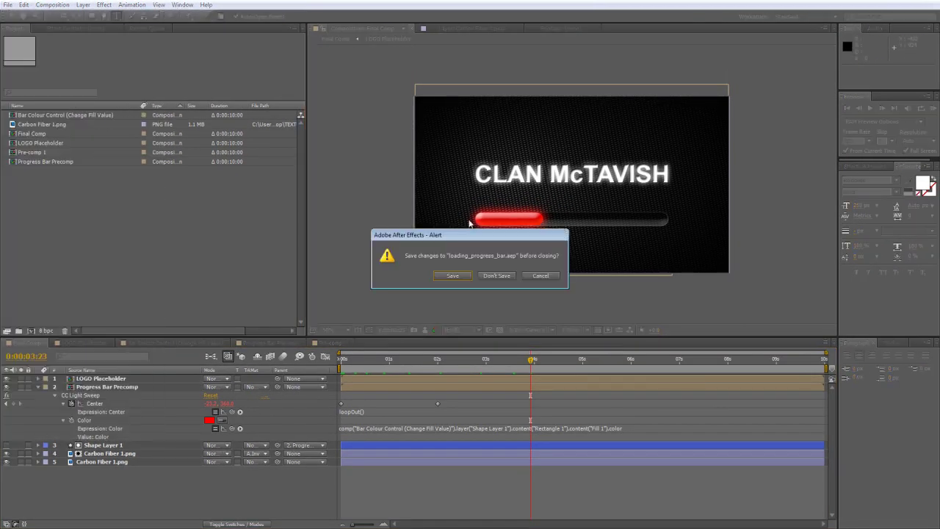
left_click(491, 275)
Create a 1280×720, 25 fps composition named 'Glow Bar' lasting 15 seconds.
right_click(89, 148)
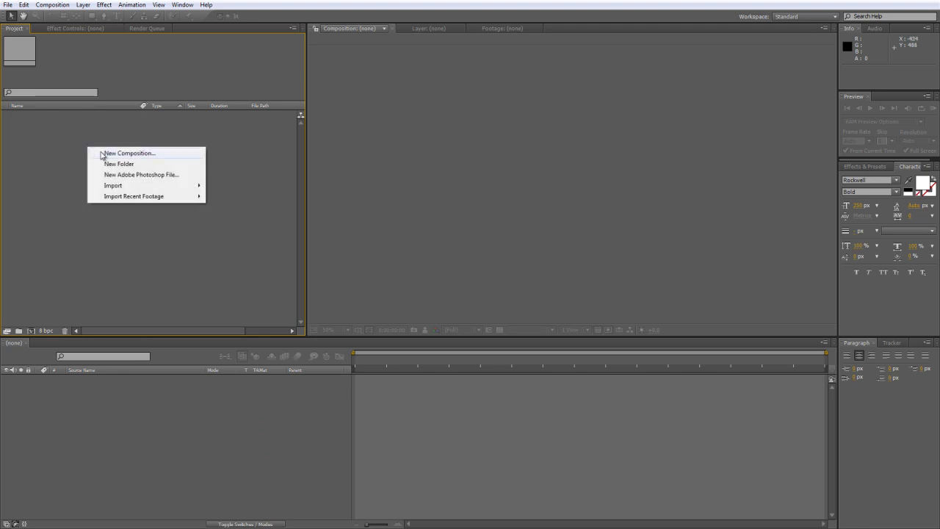
left_click(103, 155)
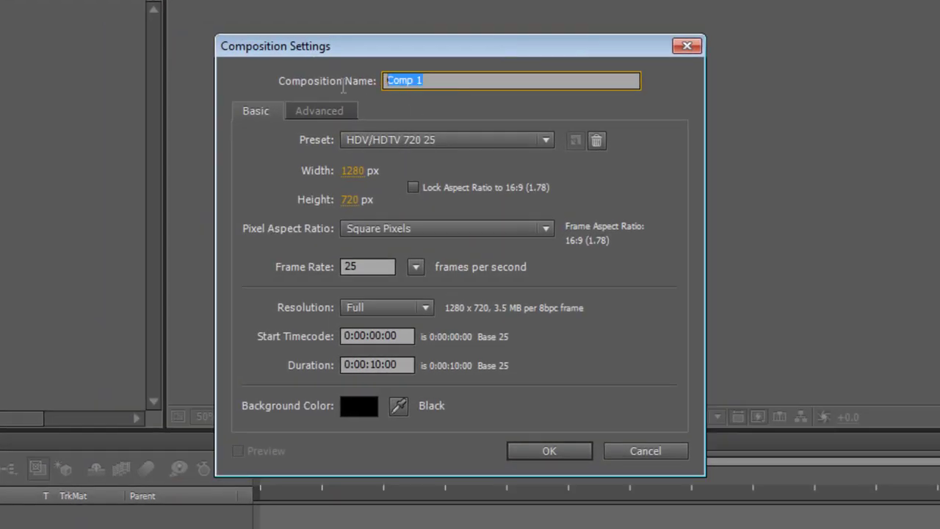
type("Glow Bar")
left_click(484, 163)
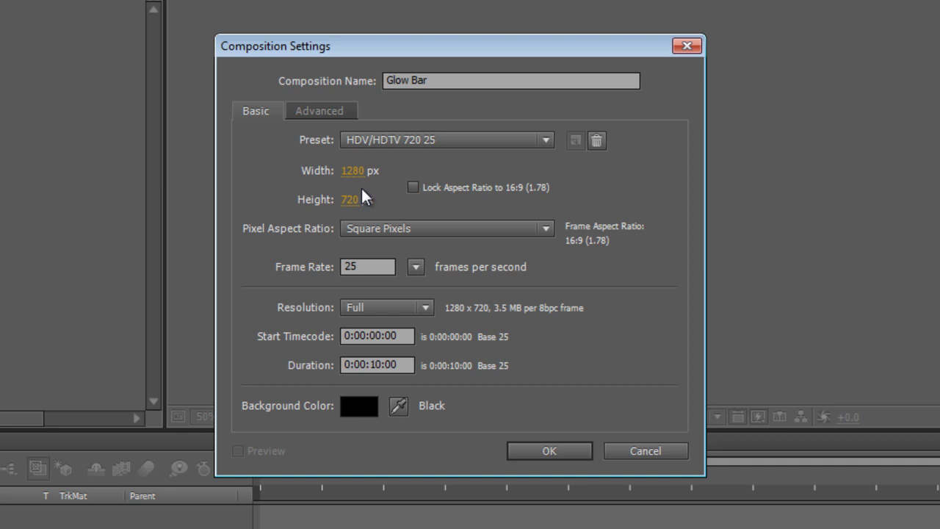
left_click(381, 367)
key("BackSpace")
type("5")
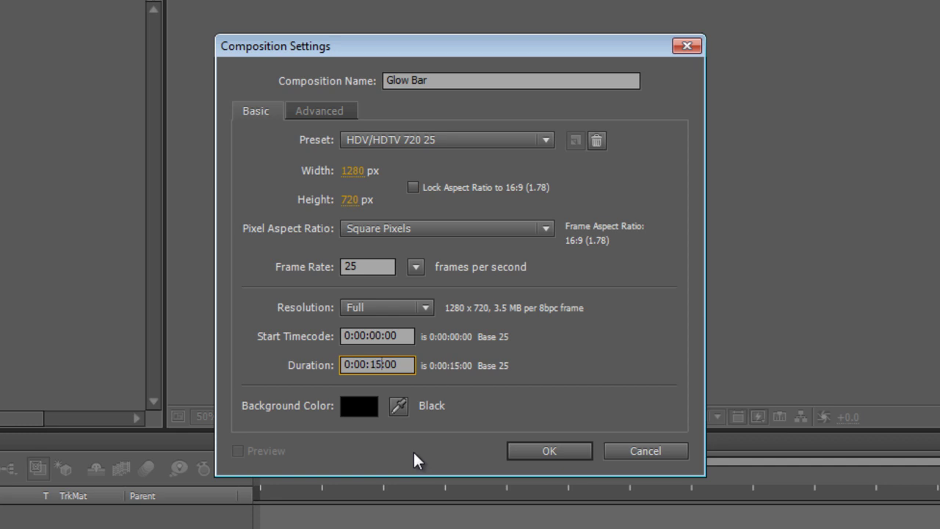
left_click(539, 449)
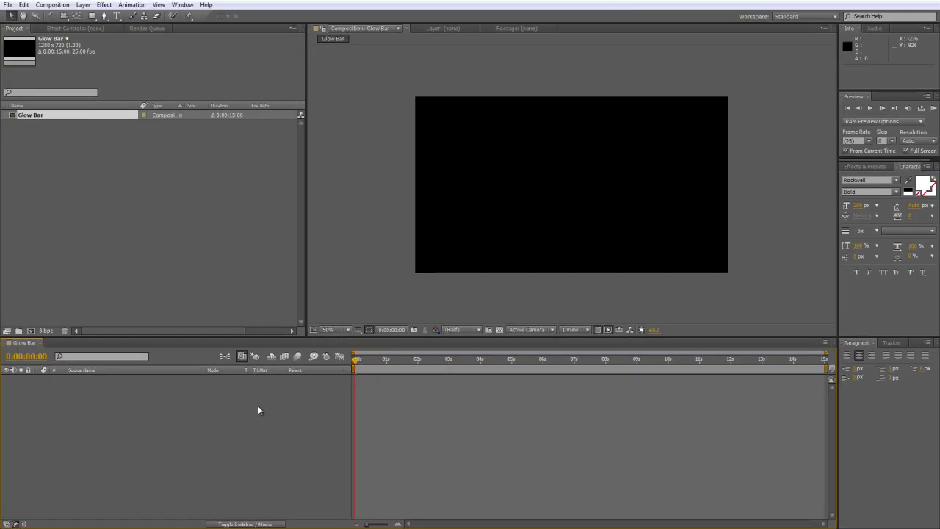
Show the safe-area guides and set the Pen tool's shape fill to None.
left_click(537, 148)
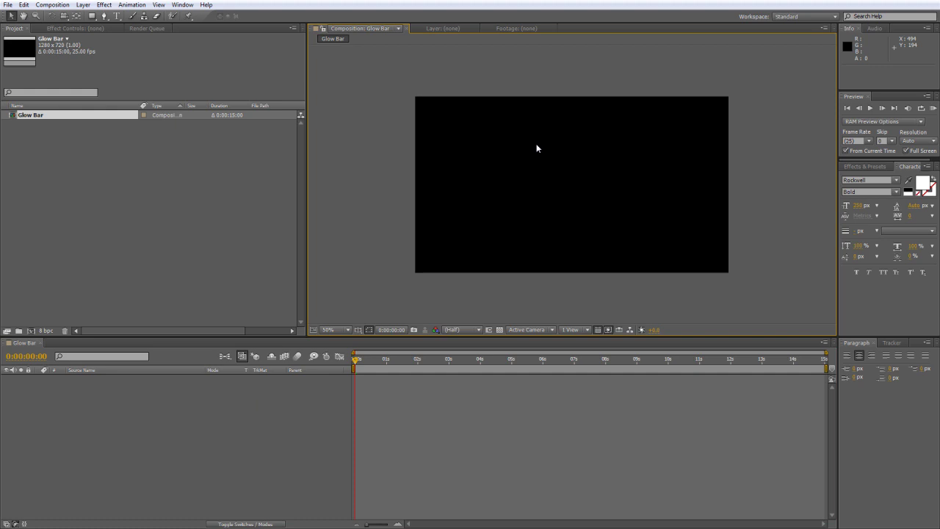
key("apostrophe")
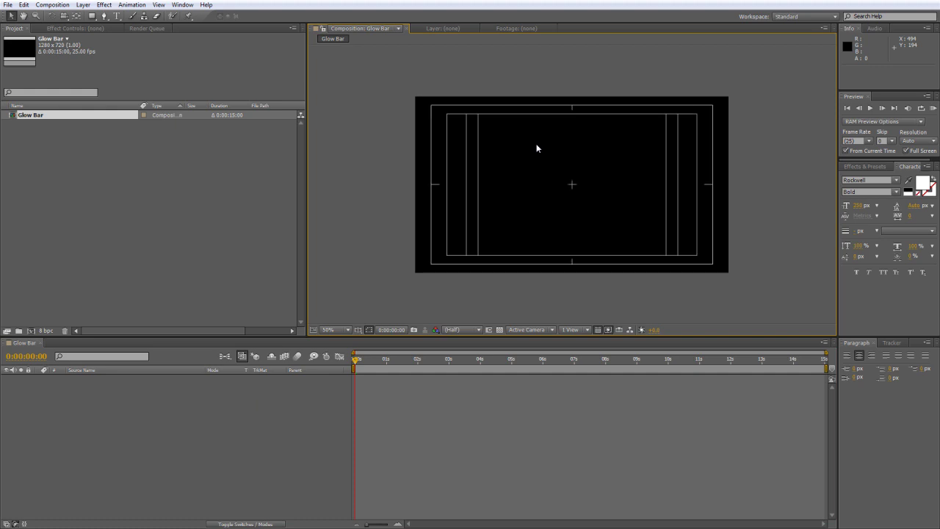
left_click(105, 16)
left_click(250, 17)
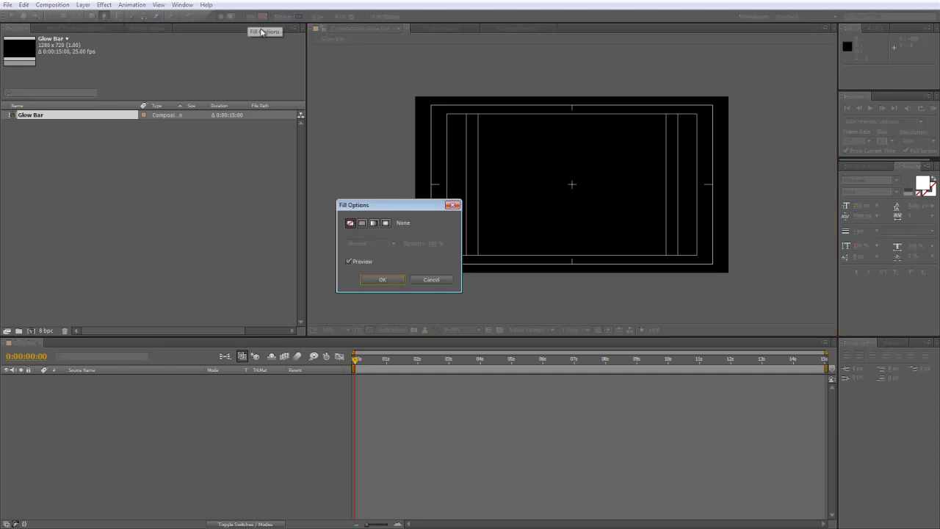
left_click(350, 223)
left_click(388, 284)
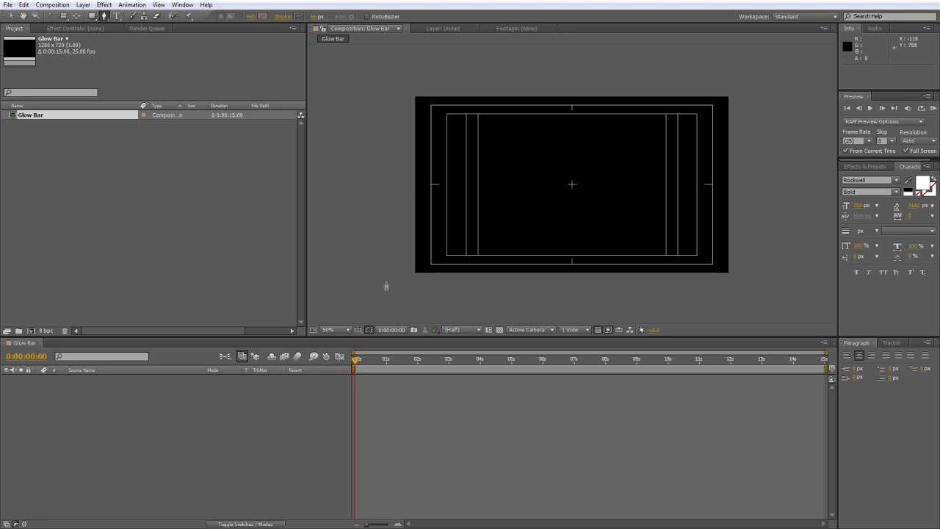
Give new shapes a solid mid-grey (707070) stroke 70 px wide.
left_click(279, 16)
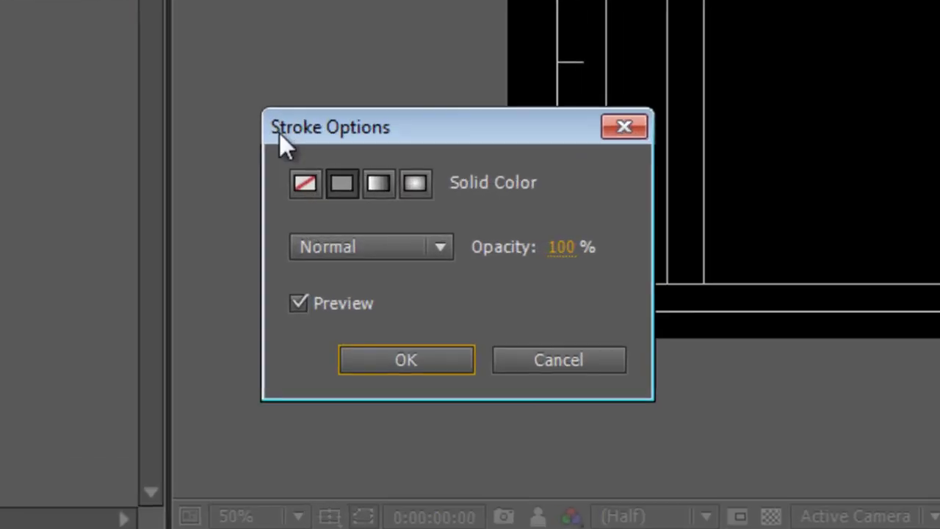
left_click(356, 211)
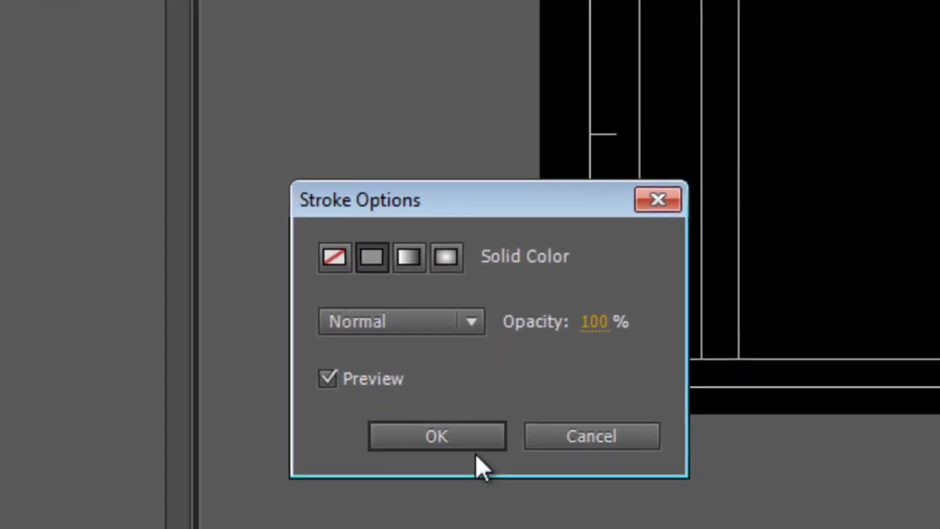
left_click(406, 362)
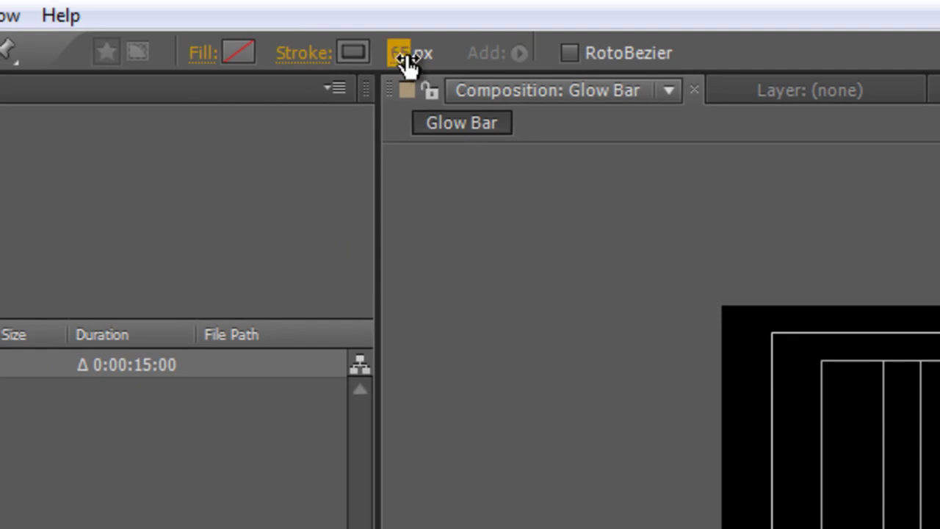
left_click(400, 53)
type("70")
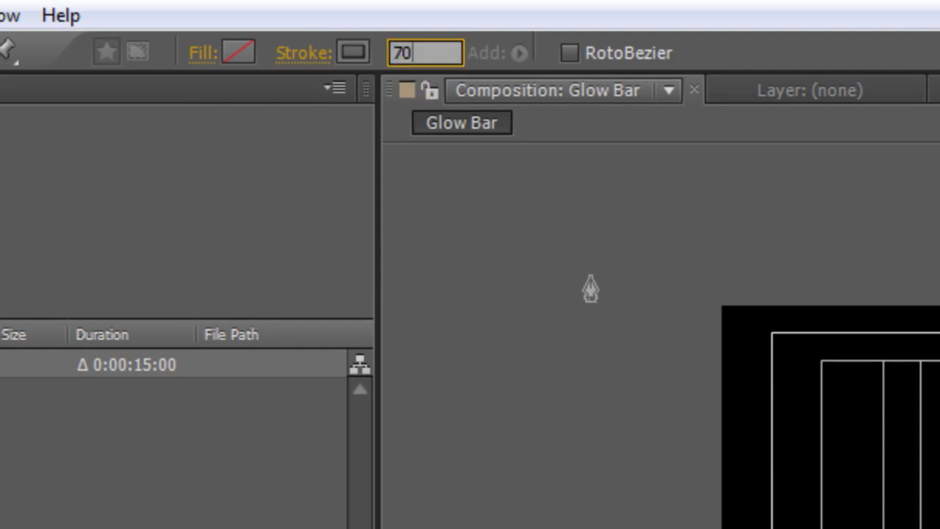
left_click(753, 47)
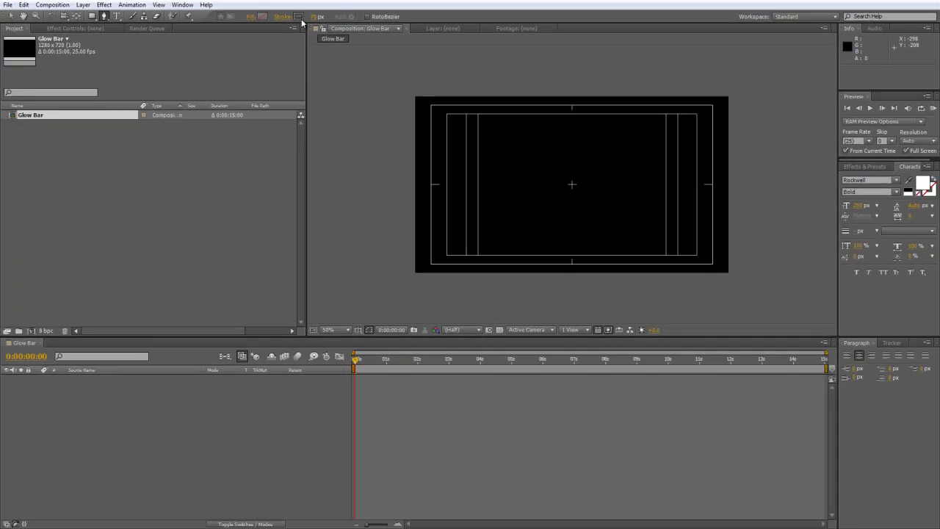
left_click(353, 52)
left_click_drag(308, 302, 289, 296)
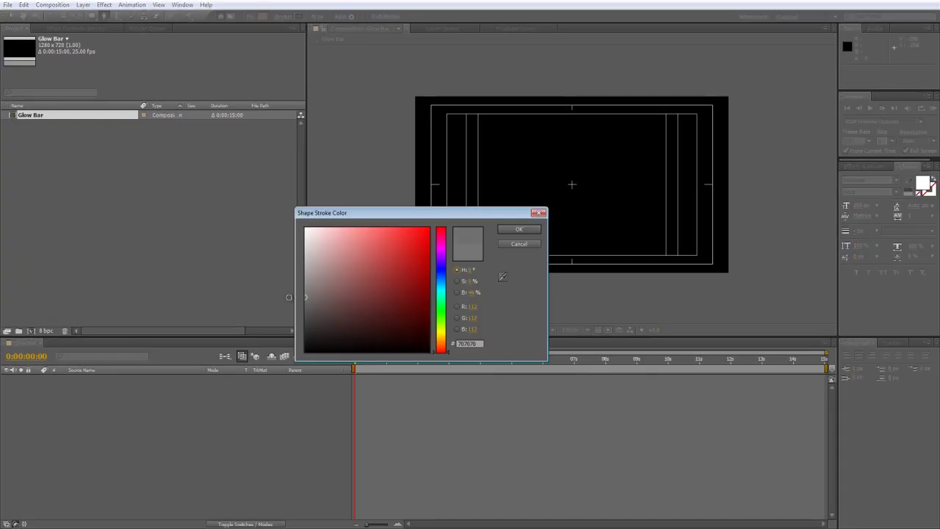
left_click(520, 230)
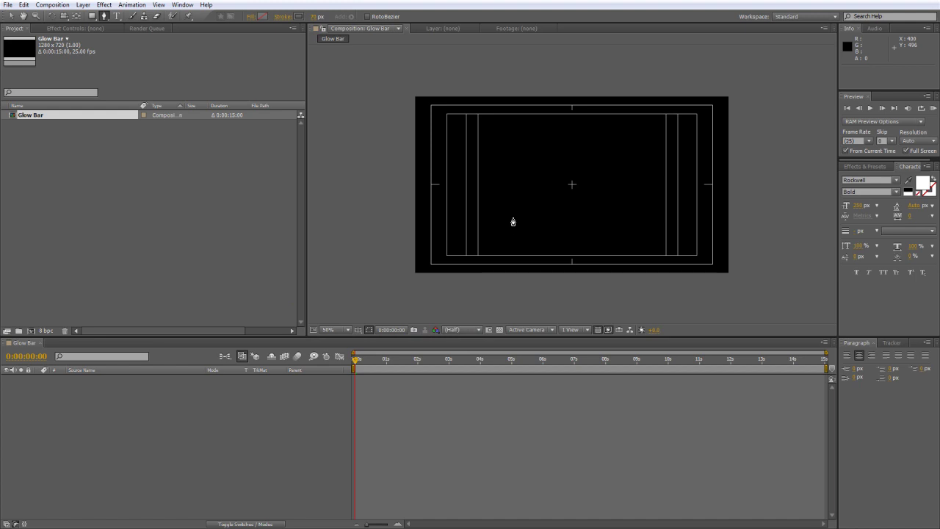
Draw a horizontal line from the left to the right safe-area edge.
left_click(431, 188)
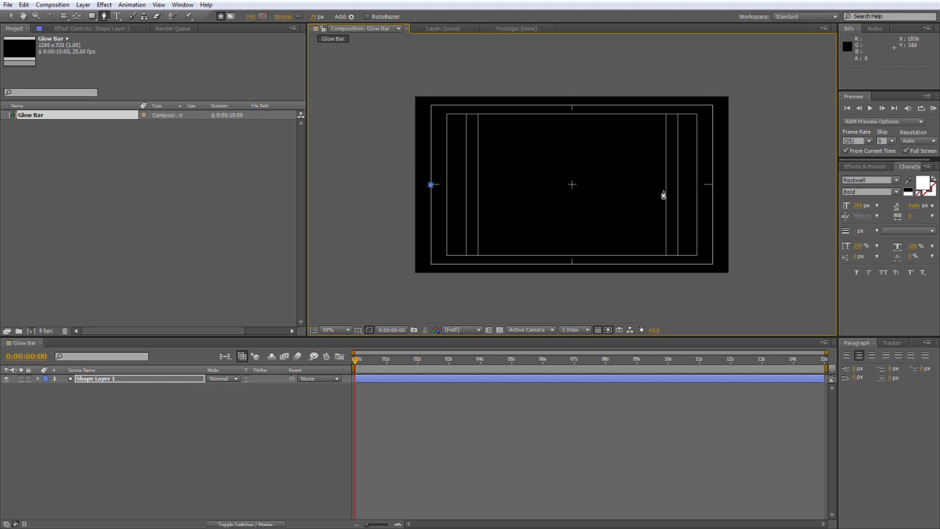
left_click(710, 186)
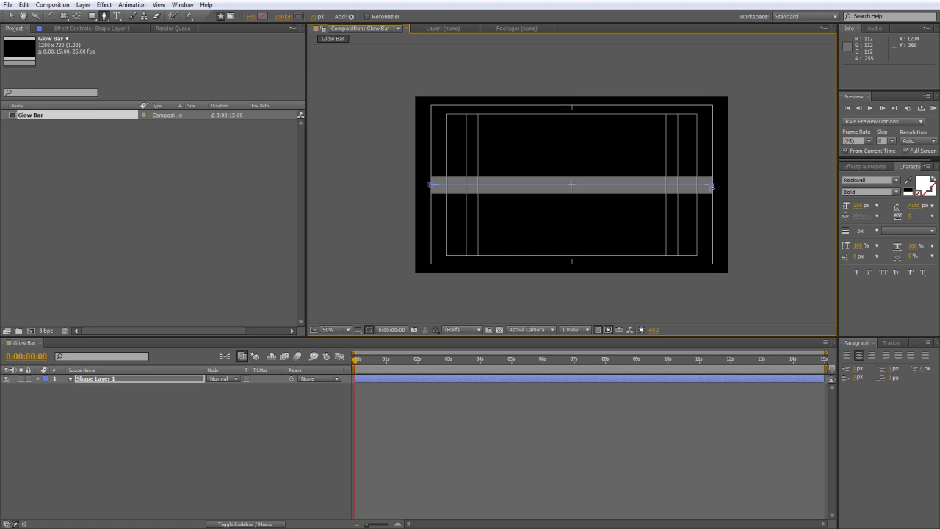
left_click(188, 380)
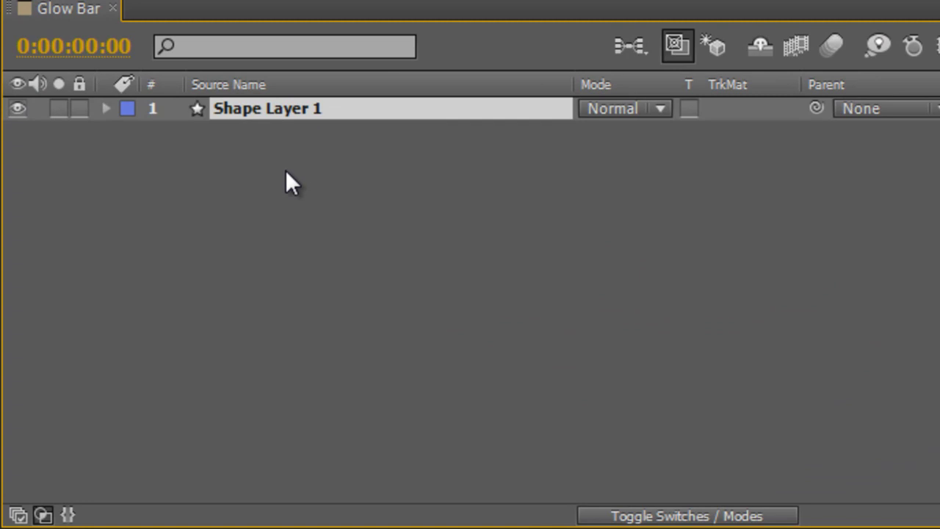
Set the shape's stroke Line Cap to Round Cap.
left_click(106, 109)
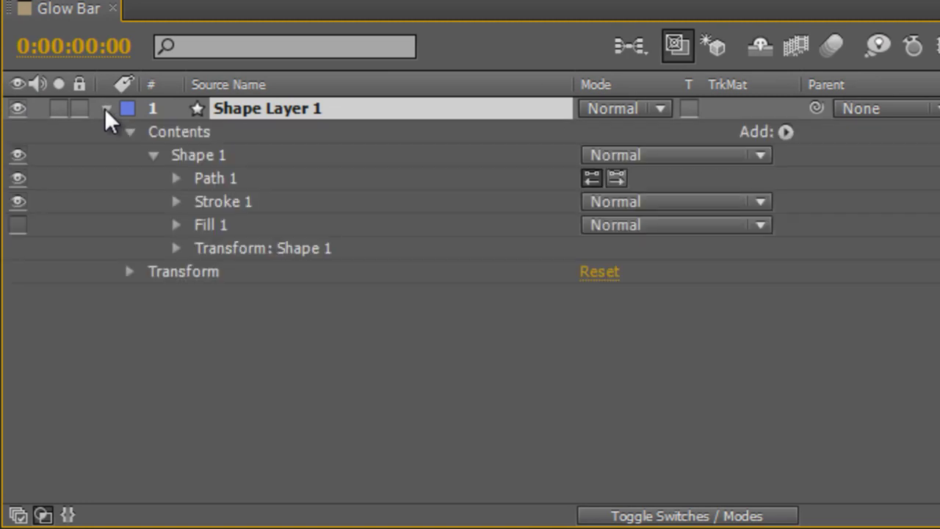
left_click(176, 201)
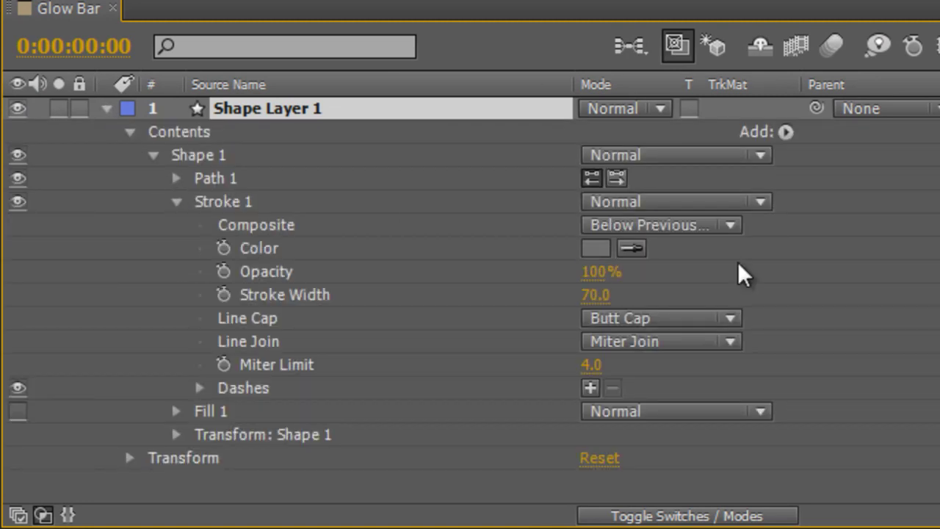
left_click(688, 322)
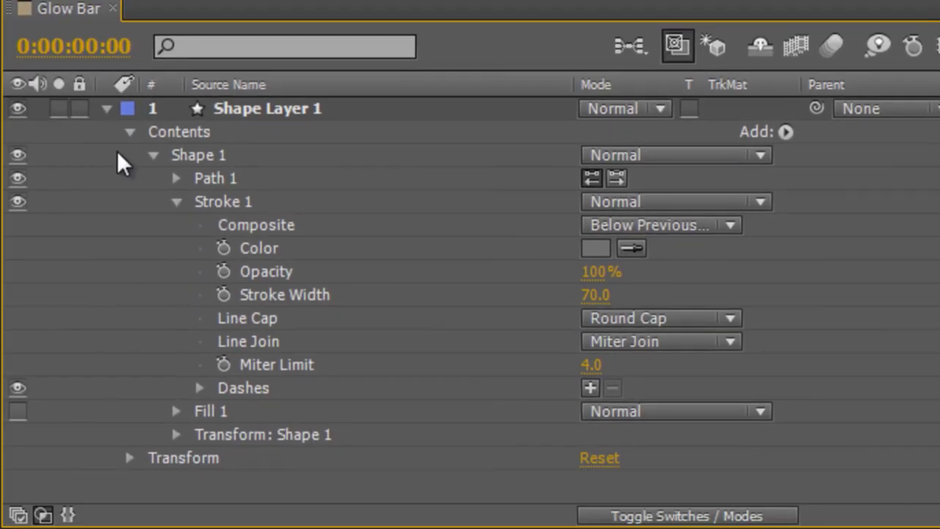
left_click(106, 108)
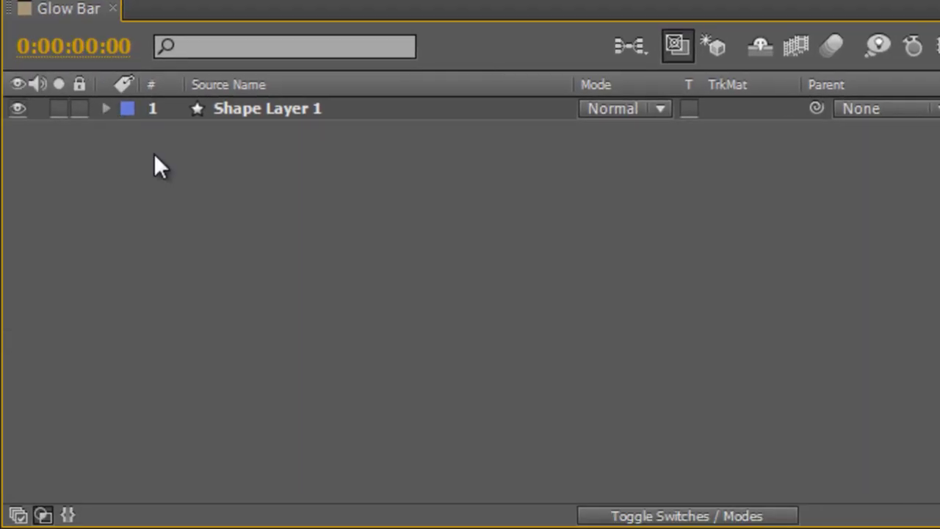
Rename Shape Layer 1 to 'Glow Bar'.
left_click(316, 110)
key("Return")
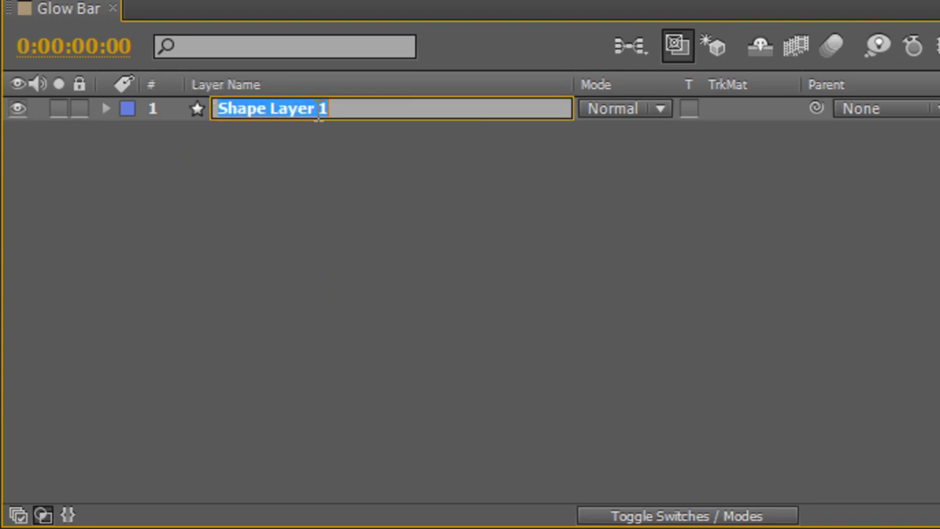
type("GH")
key("BackSpace")
type("low ")
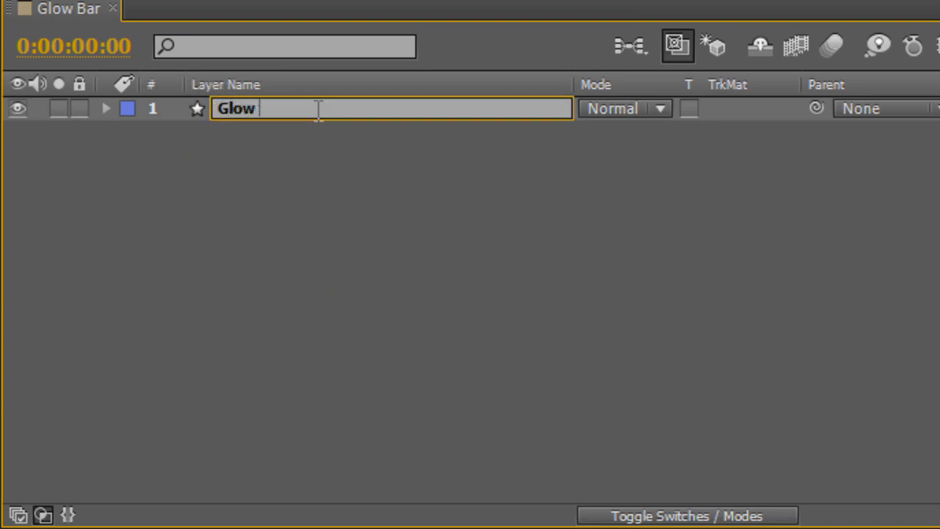
type("Bar")
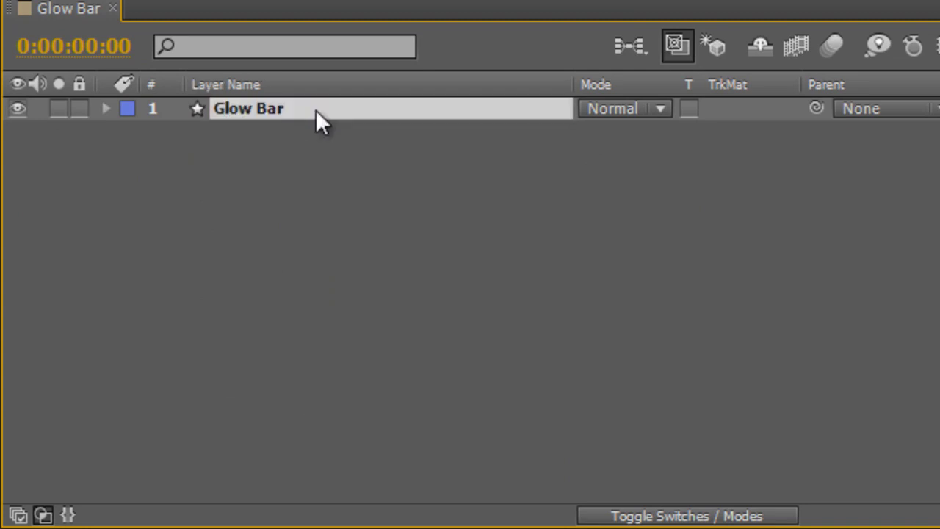
left_click(331, 159)
left_click(315, 104)
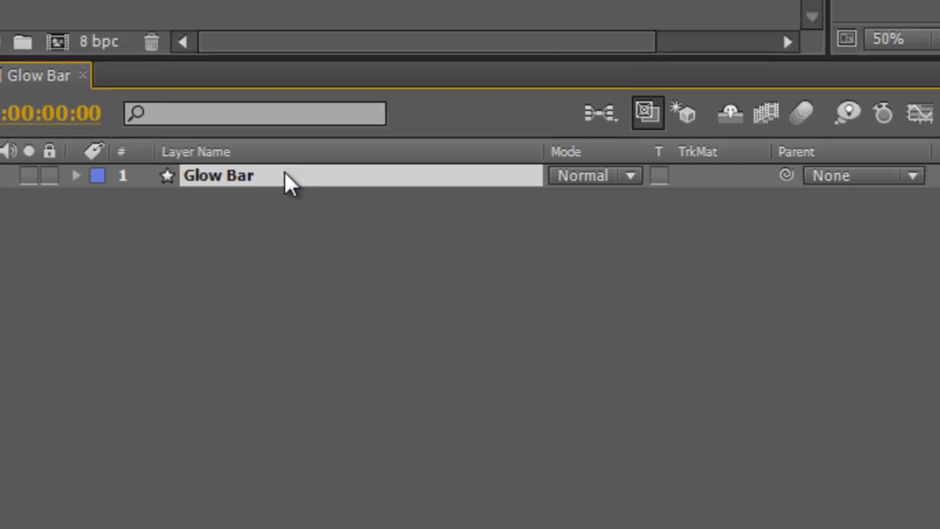
Add an Inner Glow layer style with white colour and size 20.
right_click(314, 107)
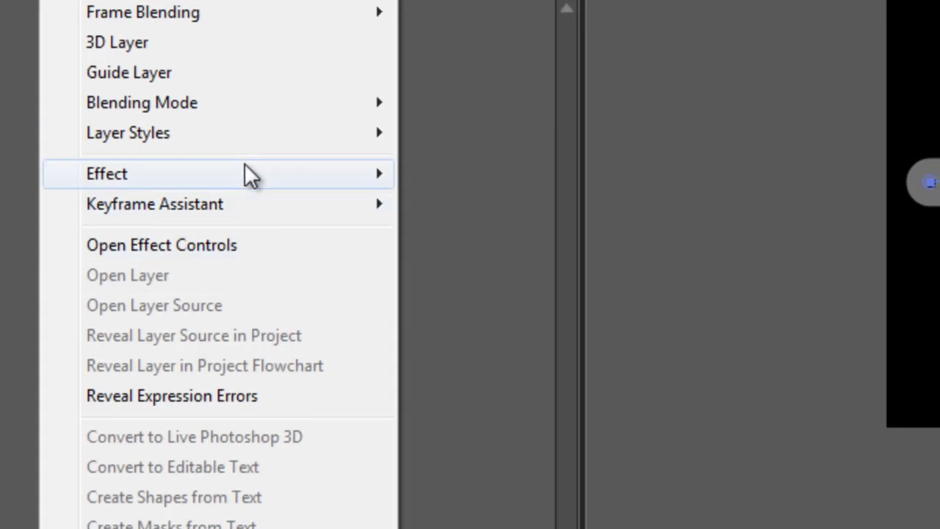
mouse_move(245, 146)
left_click(452, 168)
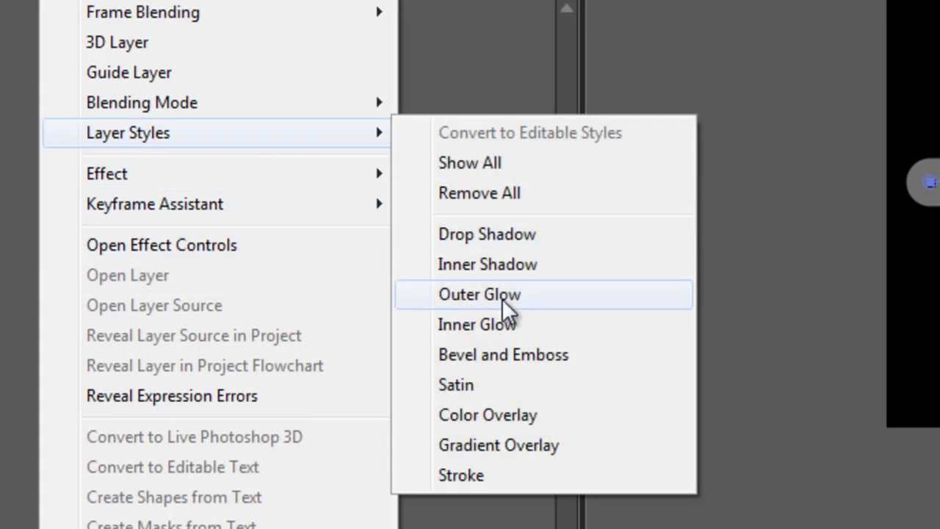
left_click(508, 329)
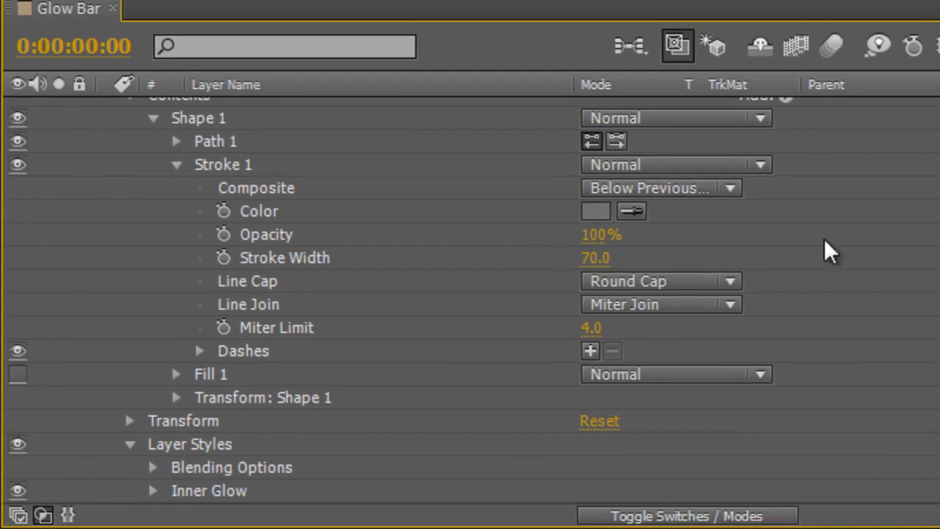
left_click(245, 493)
scroll(762, 300, "down", 5)
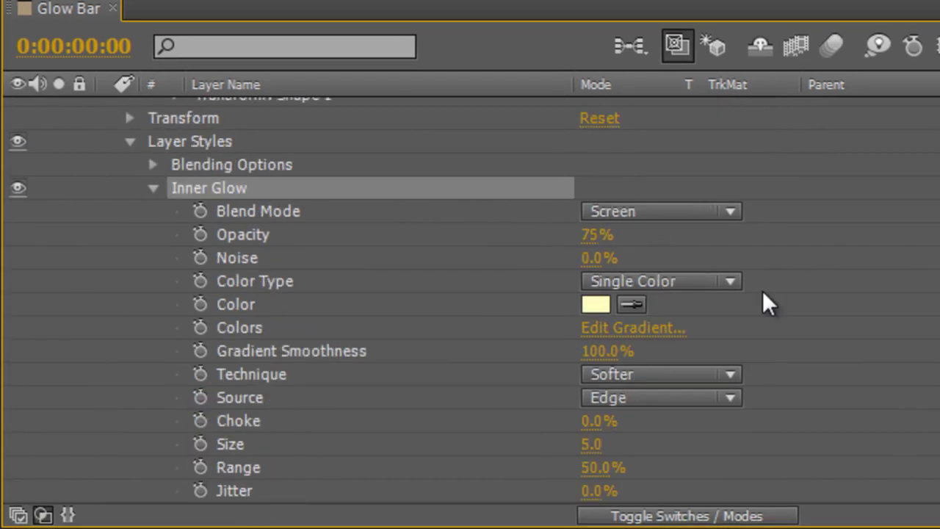
left_click(595, 304)
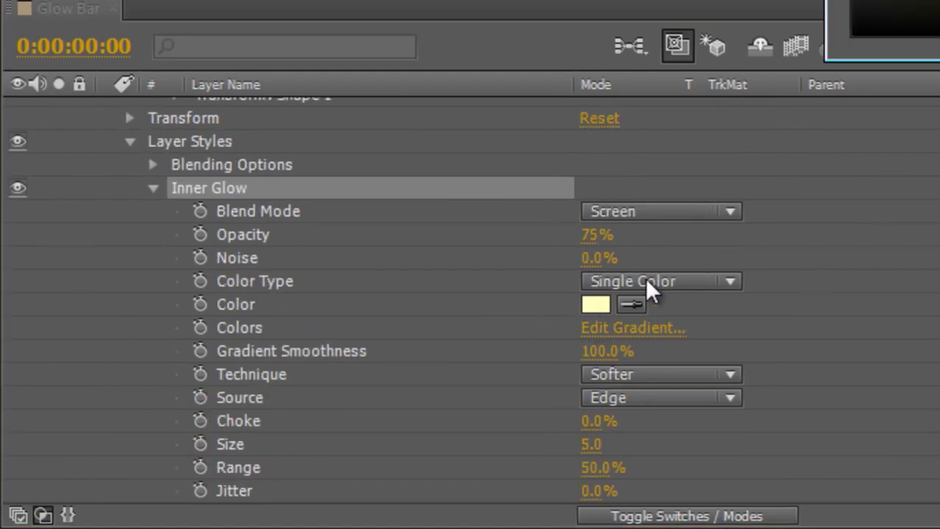
key("Return")
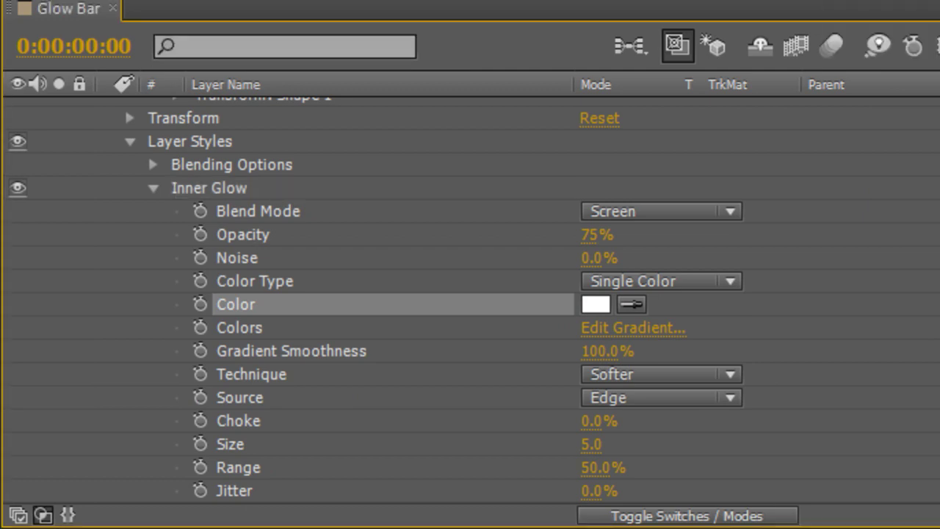
left_click_drag(591, 449, 614, 464)
left_click(591, 445)
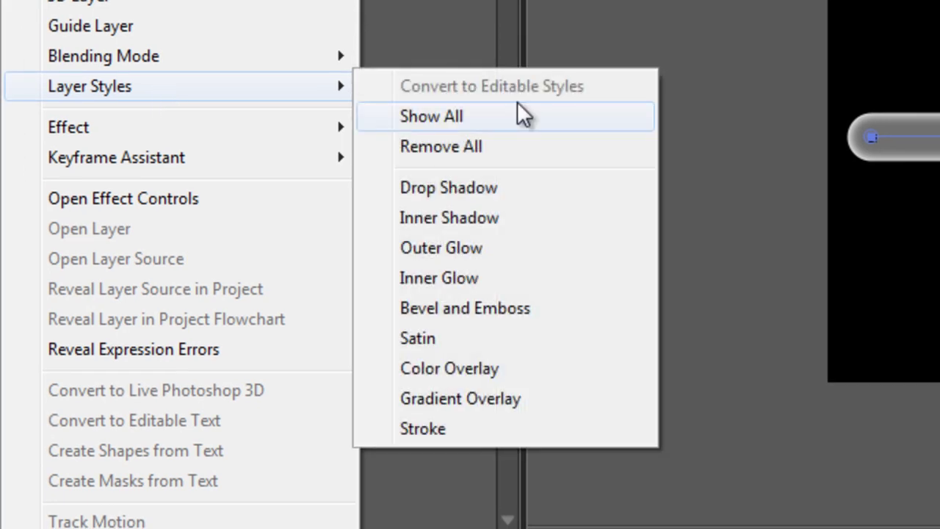
Add a Bevel and Emboss style, keeping Inner Bevel as its style.
left_click(504, 308)
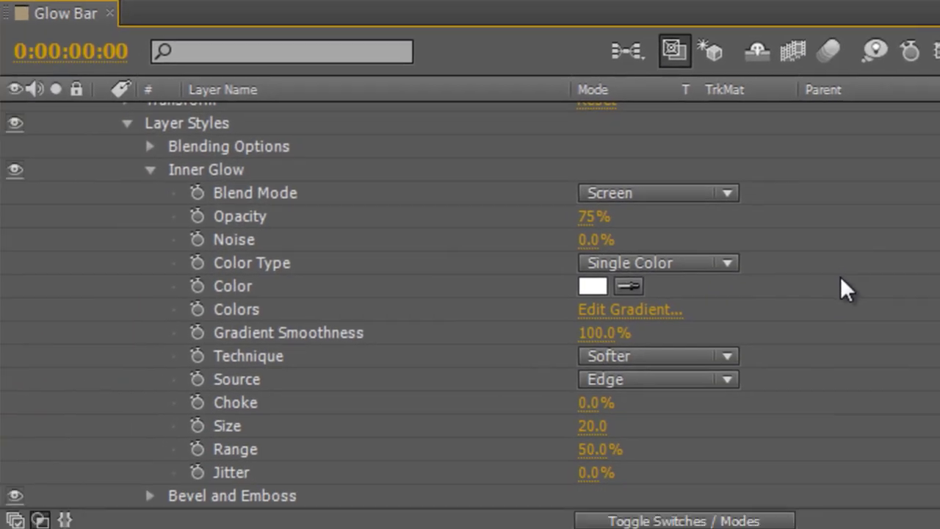
left_click(153, 491)
scroll(416, 439, "down", 5)
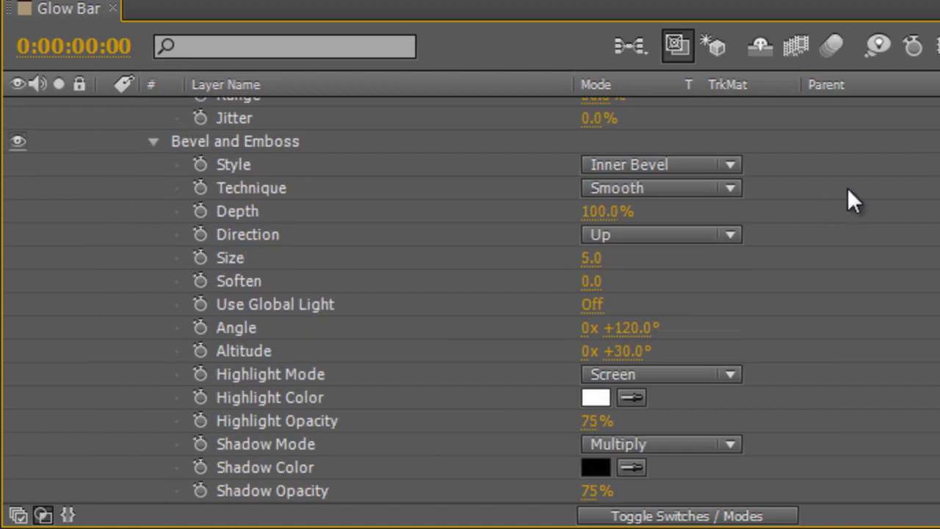
left_click(647, 165)
left_click(839, 153)
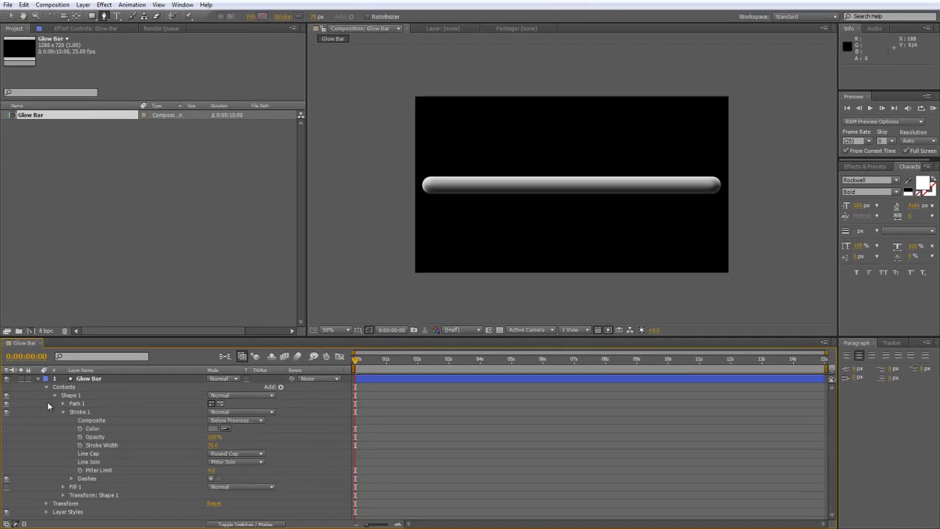
Add a Stroke layer style to the Glow Bar layer and colour it white.
left_click(46, 387)
right_click(130, 378)
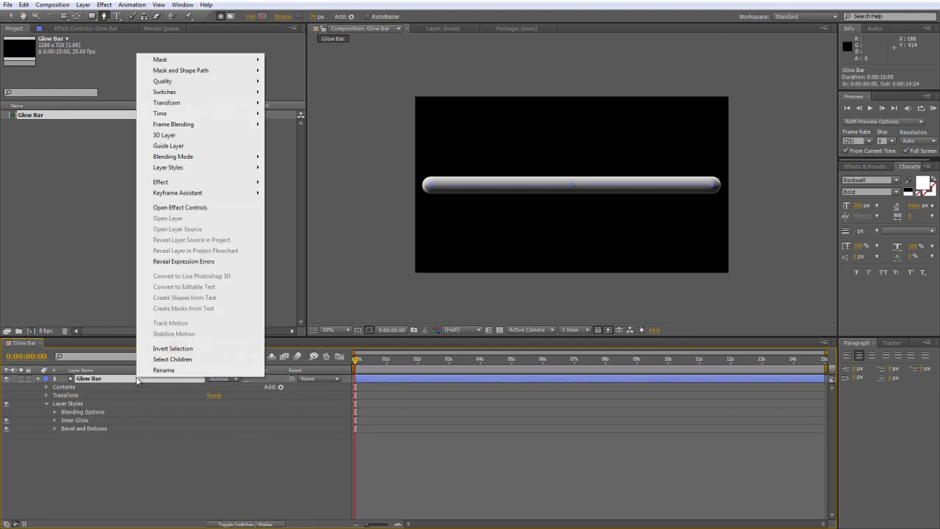
mouse_move(203, 170)
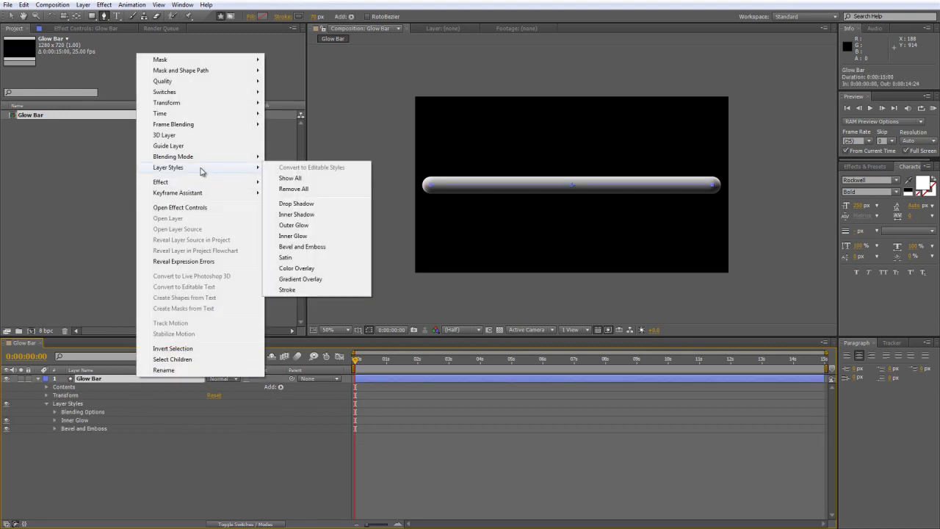
left_click(296, 291)
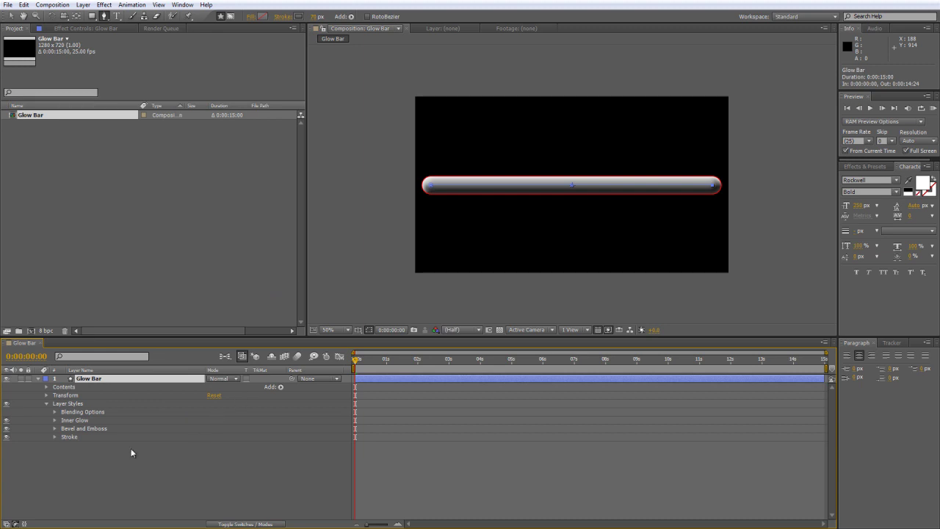
left_click(54, 436)
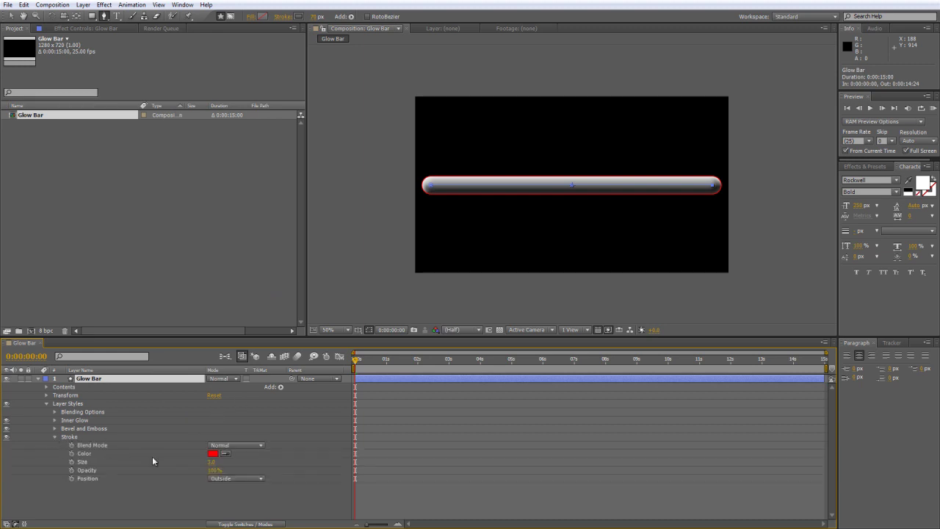
left_click(213, 453)
left_click_drag(327, 273, 211, 160)
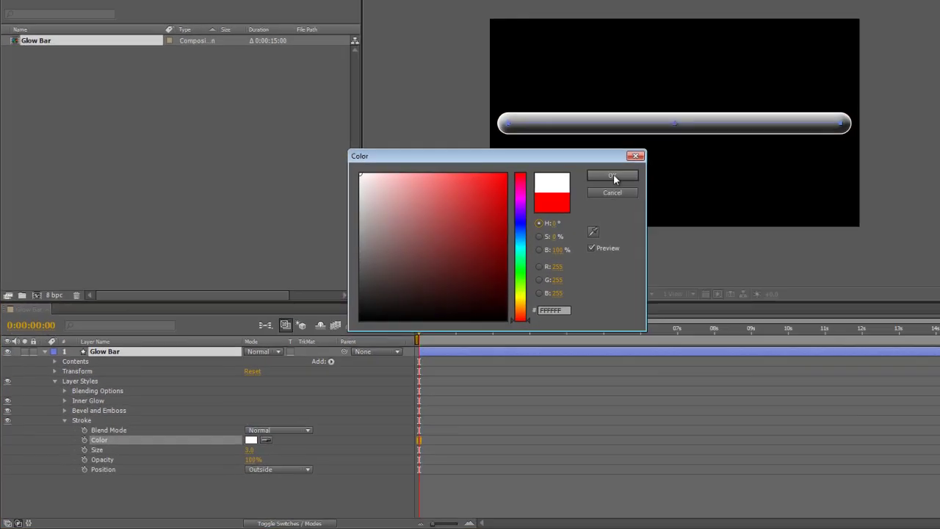
left_click(614, 176)
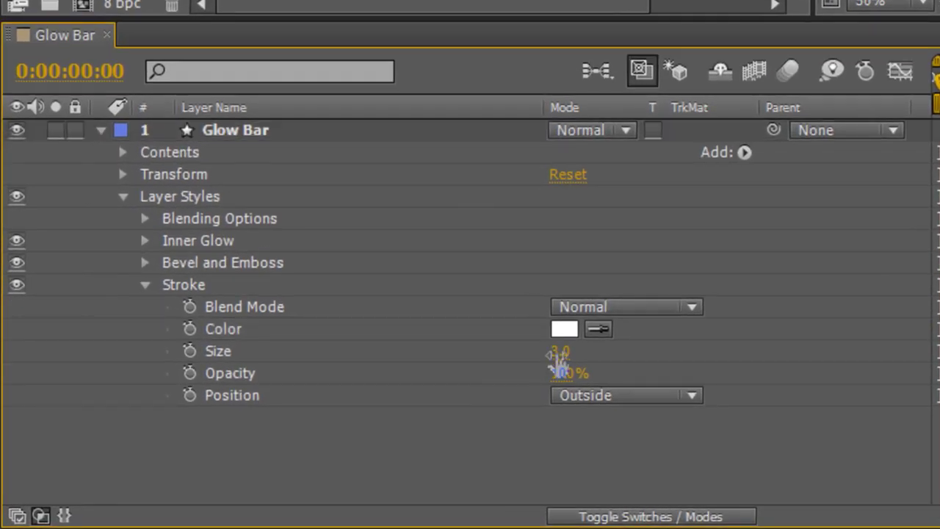
Set the Stroke style's size to 1 and its position to Inside.
left_click(246, 450)
type("1")
key("Return")
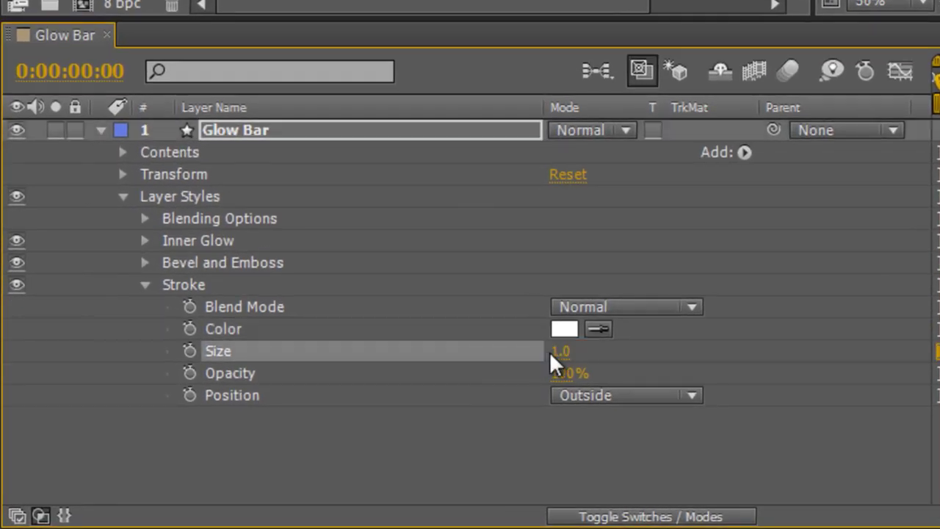
left_click(790, 340)
left_click(636, 399)
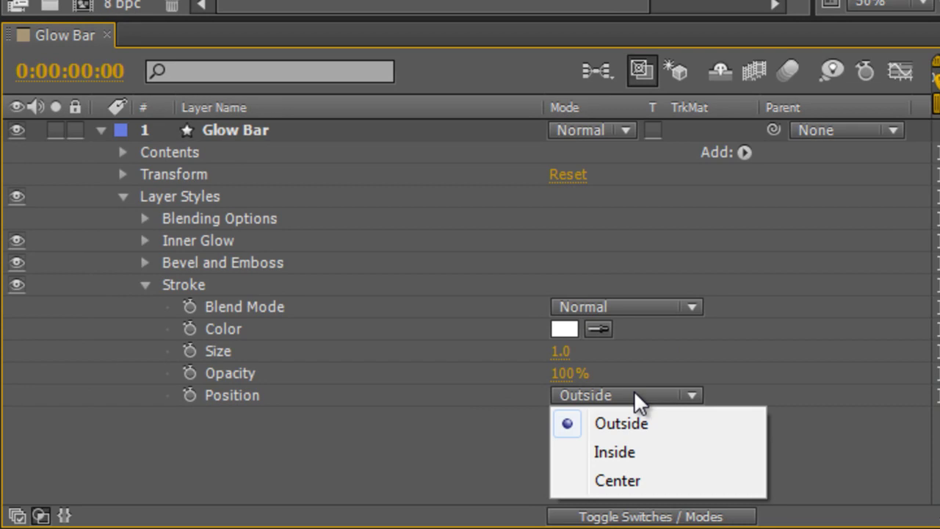
left_click(651, 455)
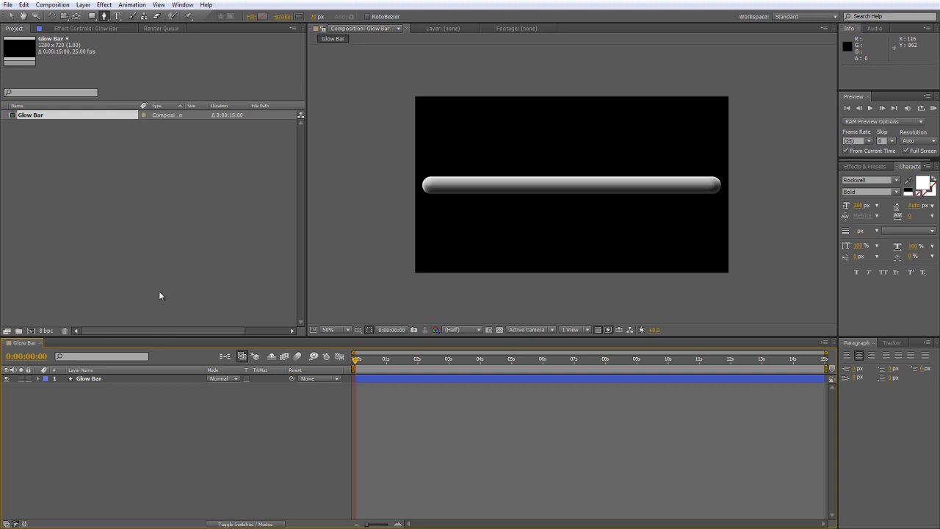
Create a 100×100 px composition named 'Colour Control'.
right_click(130, 235)
left_click(147, 239)
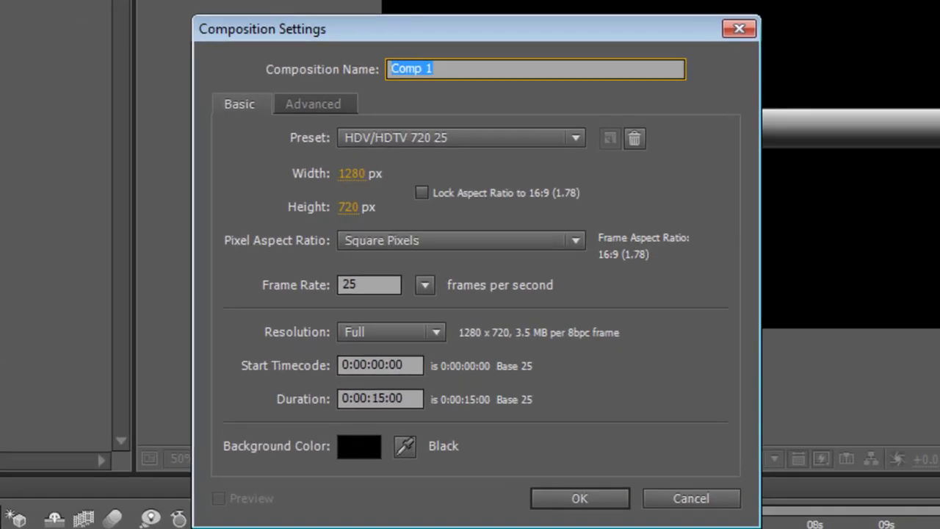
left_click(354, 173)
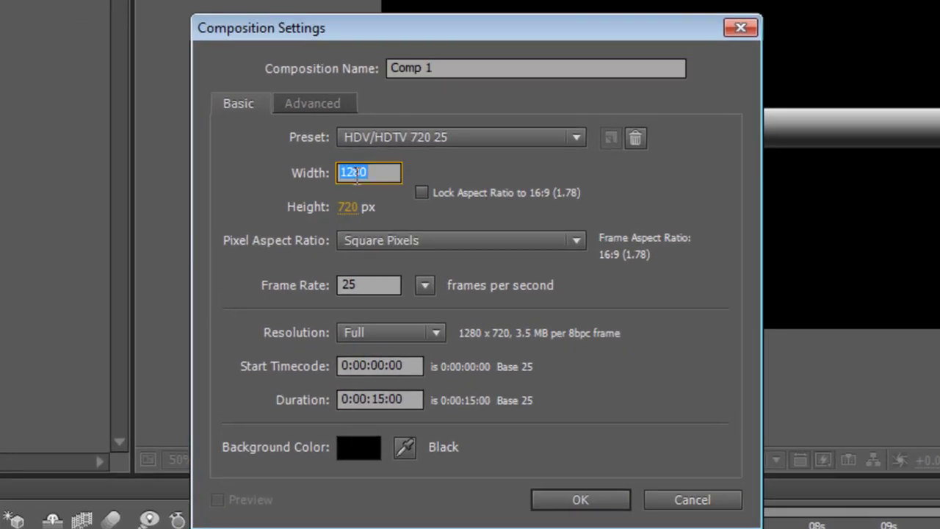
type("100")
key("Tab")
type("100")
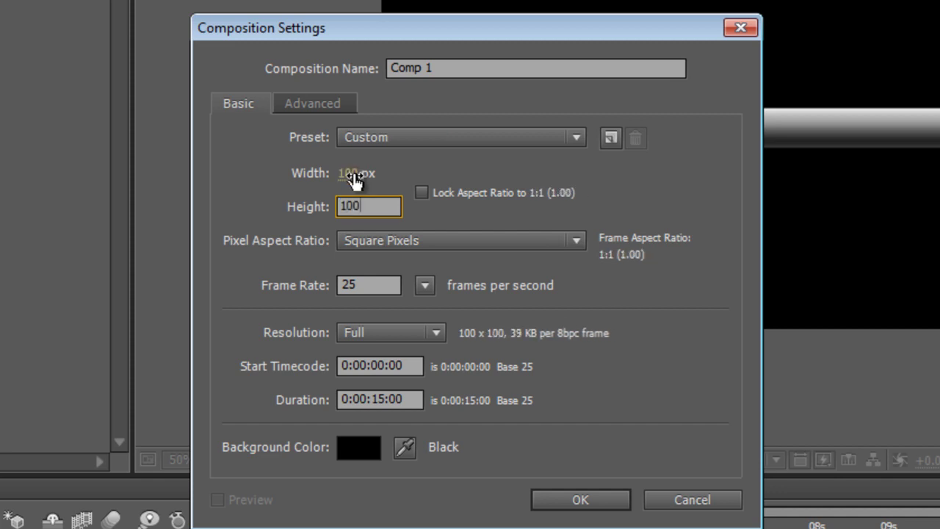
key("Tab")
type("Colour Contro")
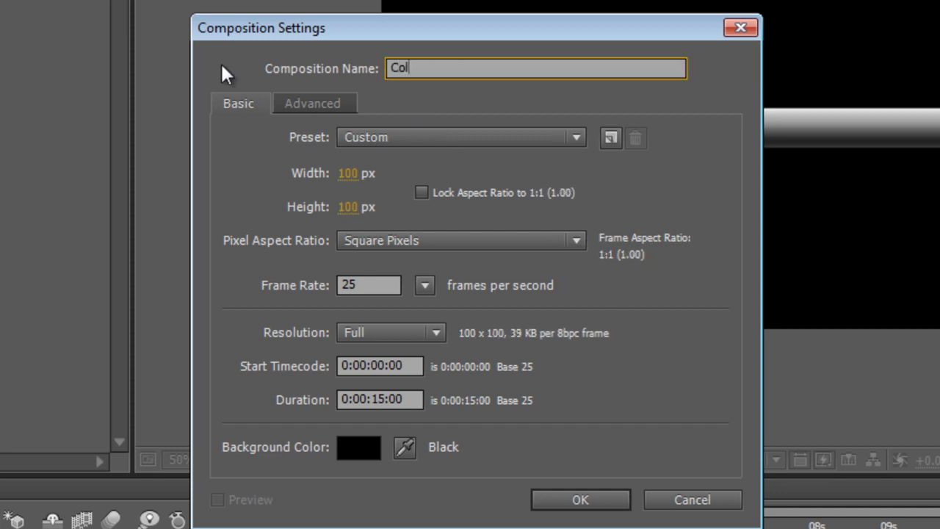
type("l")
left_click(581, 481)
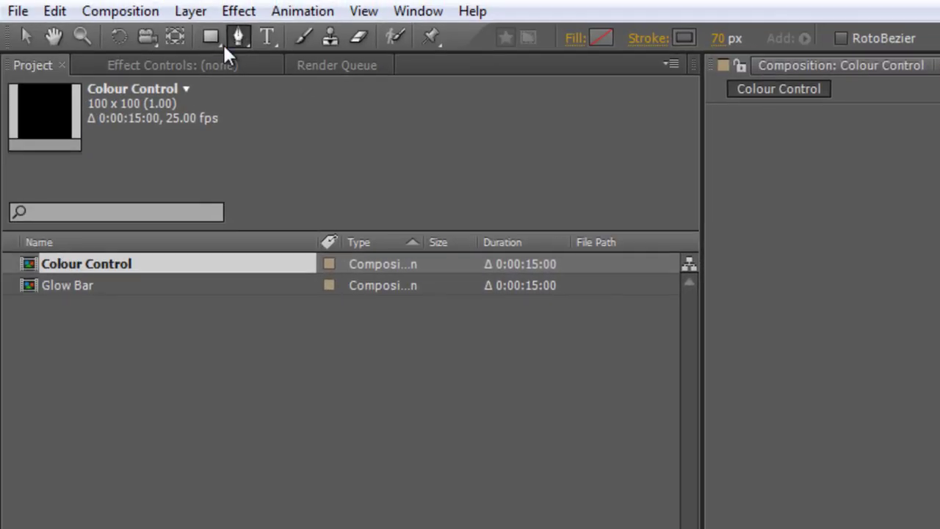
Add a rectangle filling the whole Colour Control composition and expand its Fill 1.
left_click(211, 37)
left_click(281, 35)
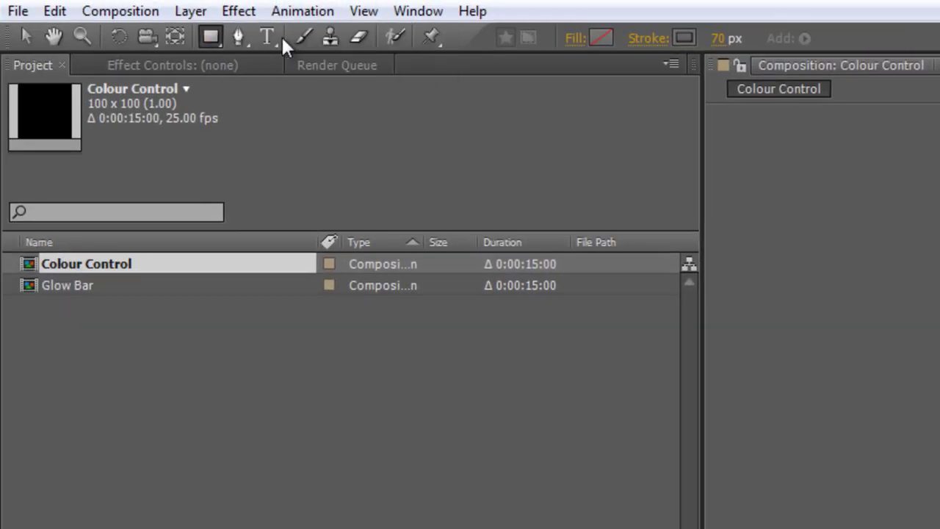
double_click(211, 36)
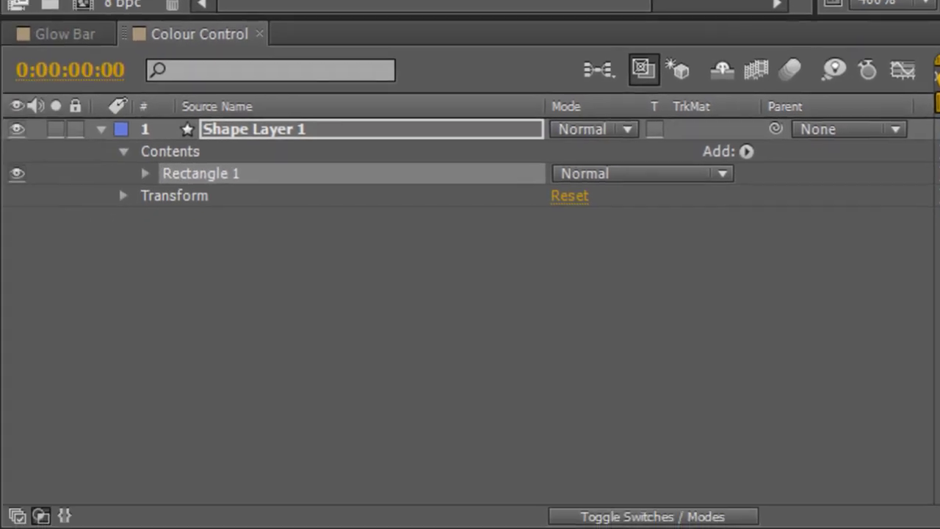
left_click(146, 171)
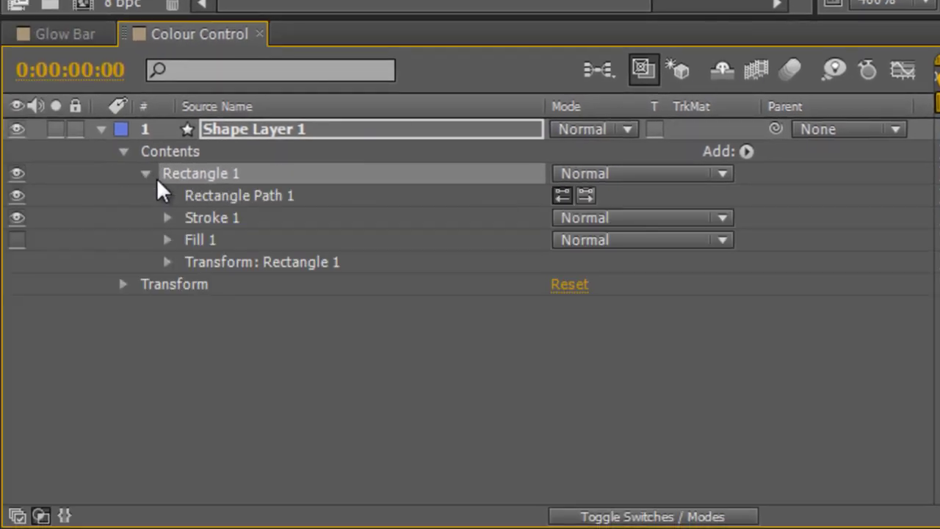
left_click(209, 243)
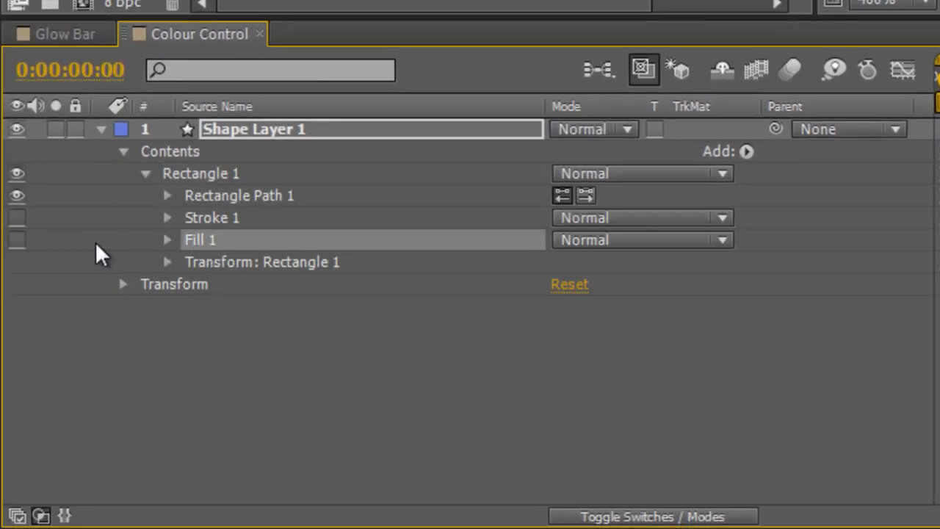
left_click(167, 241)
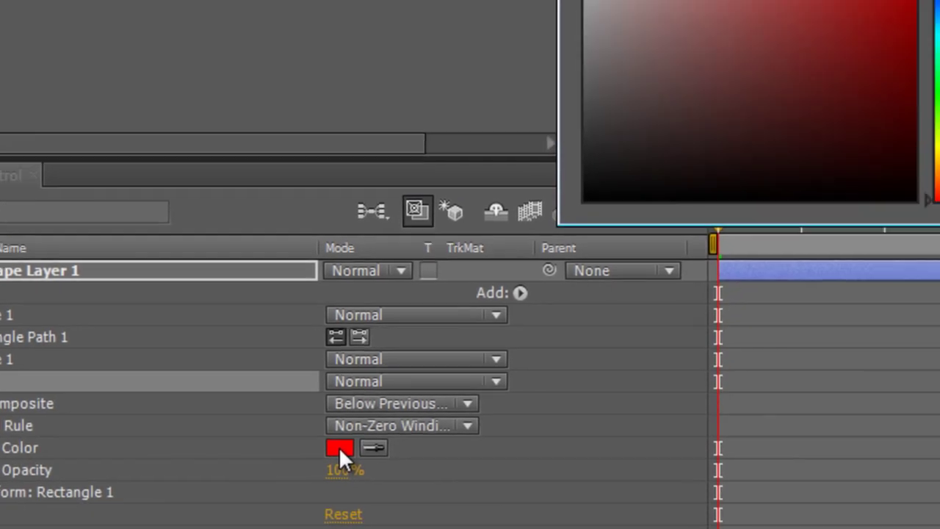
Make the fill magenta FF00FF, dock its timeline beside Glow Bar's, and return to Glow Bar.
left_click(566, 308)
left_click_drag(563, 294, 587, 158)
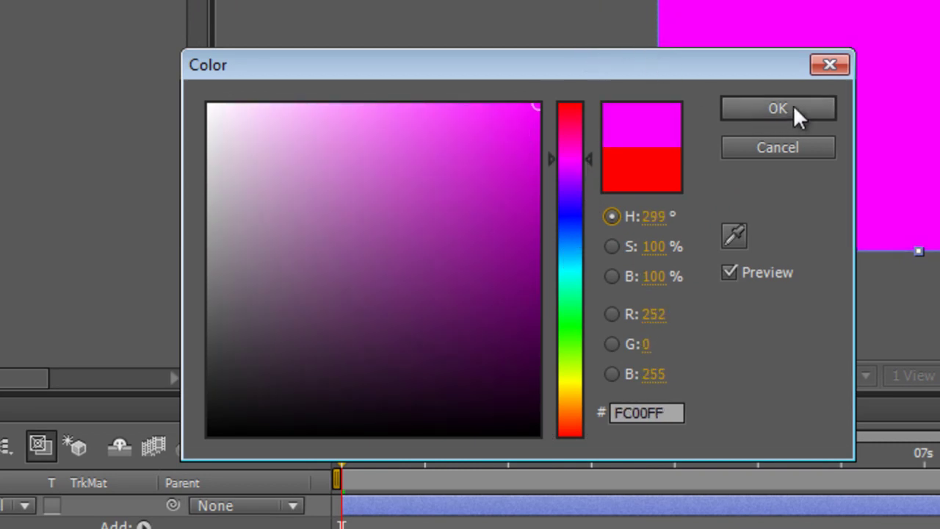
left_click(655, 313)
type("255")
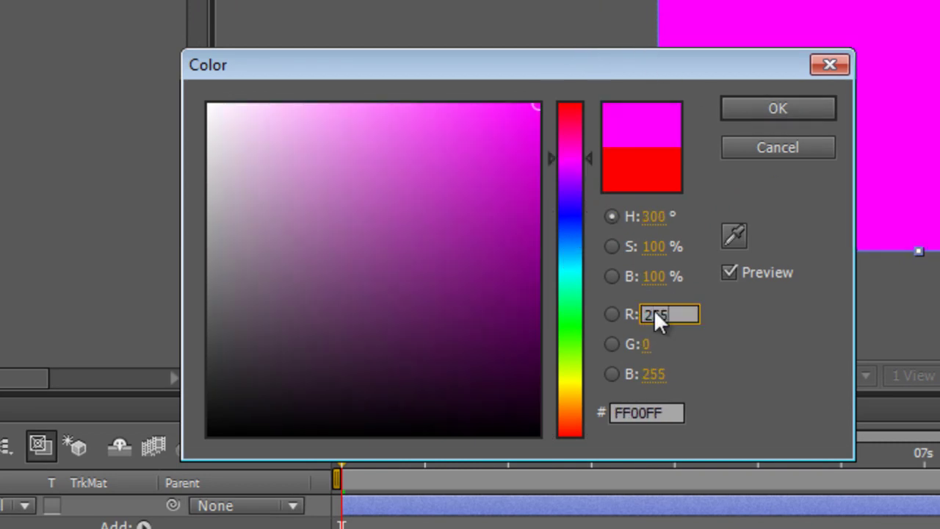
left_click(793, 110)
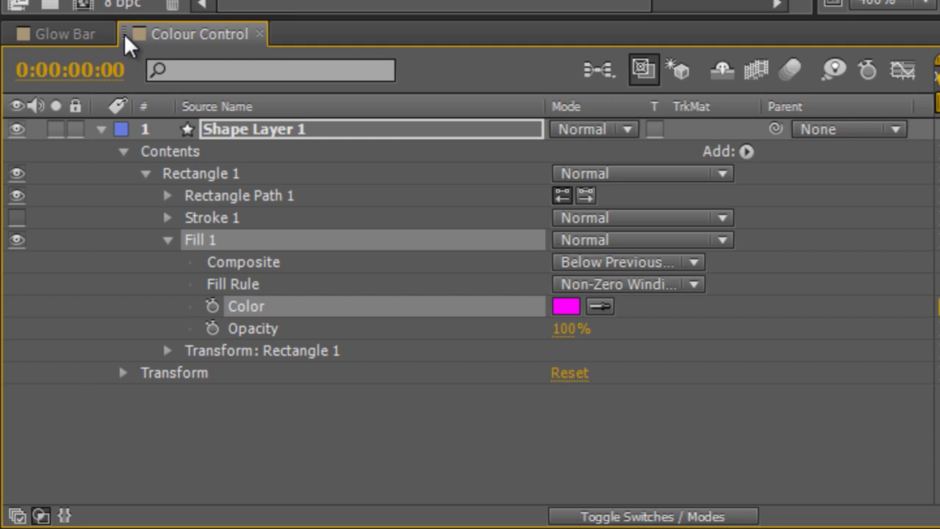
left_click_drag(124, 38, 47, 248)
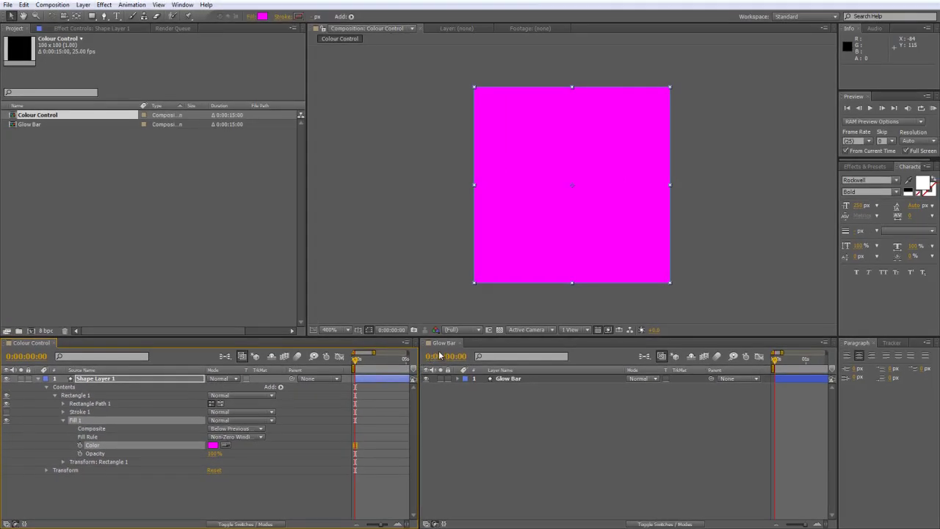
left_click(444, 343)
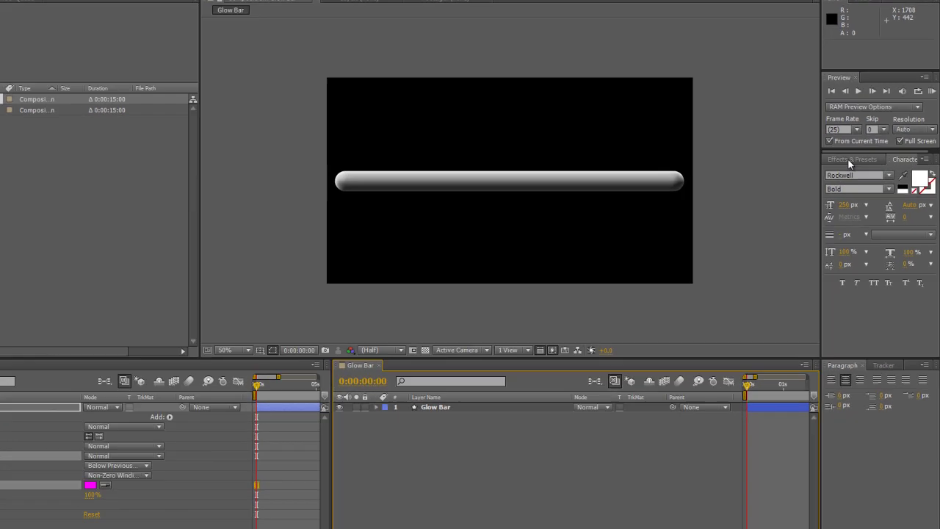
Apply the Tritone effect to the Glow Bar layer.
left_click(865, 167)
left_click(871, 177)
type("triton")
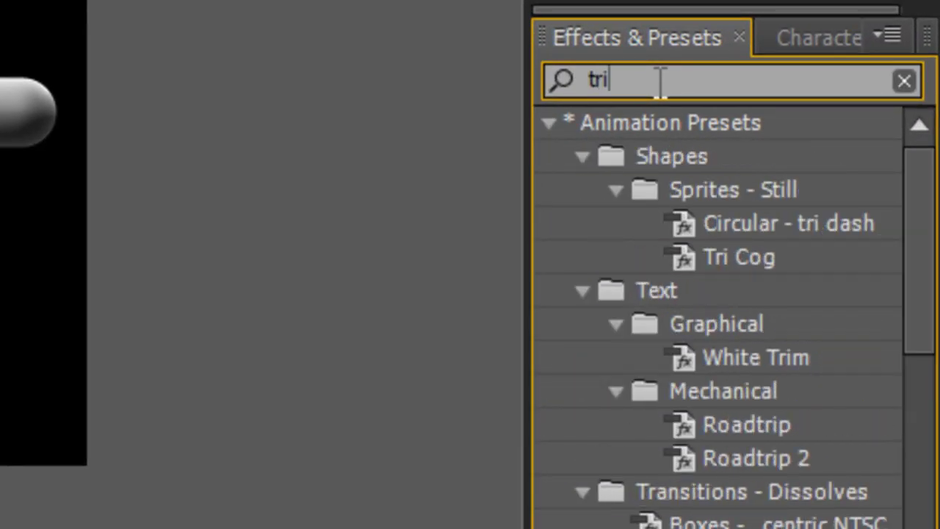
left_click_drag(668, 160, 470, 210)
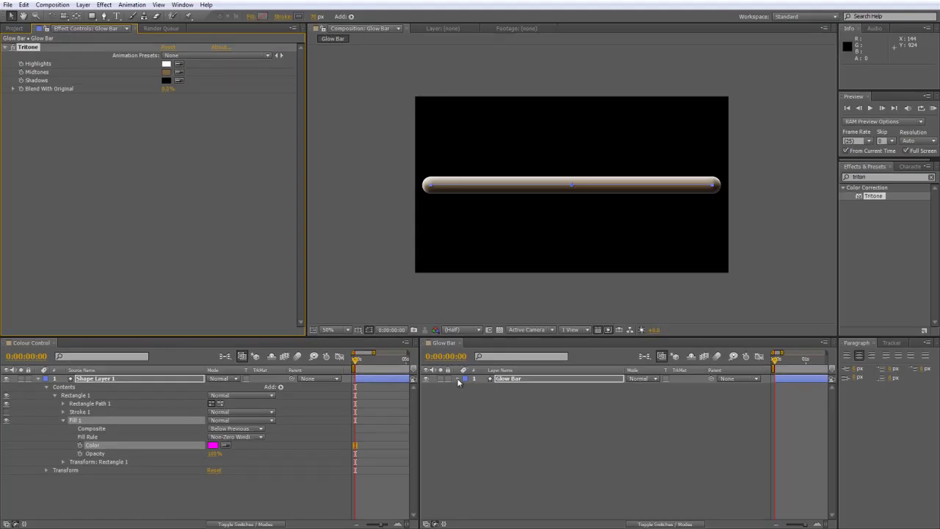
Link Tritone's Midtones by expression to the Colour Control fill colour.
left_click(458, 378)
left_click(466, 395)
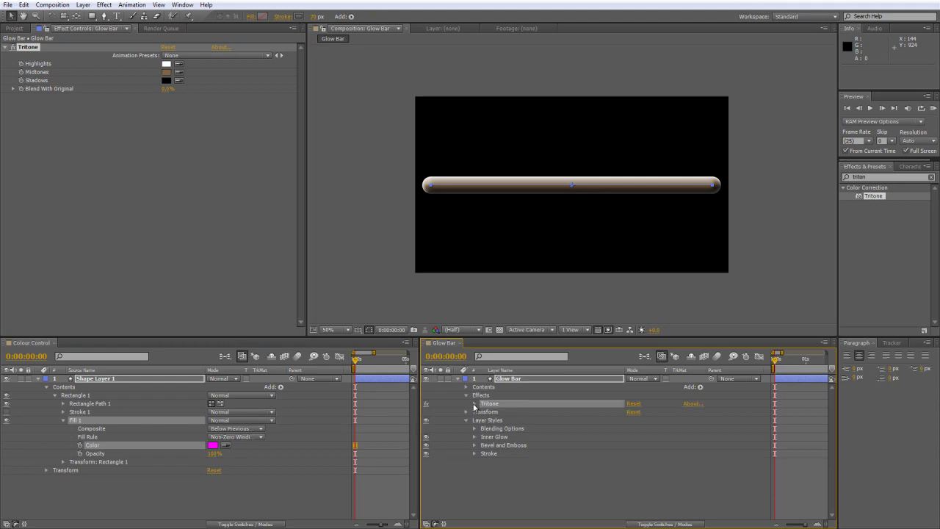
left_click(475, 403)
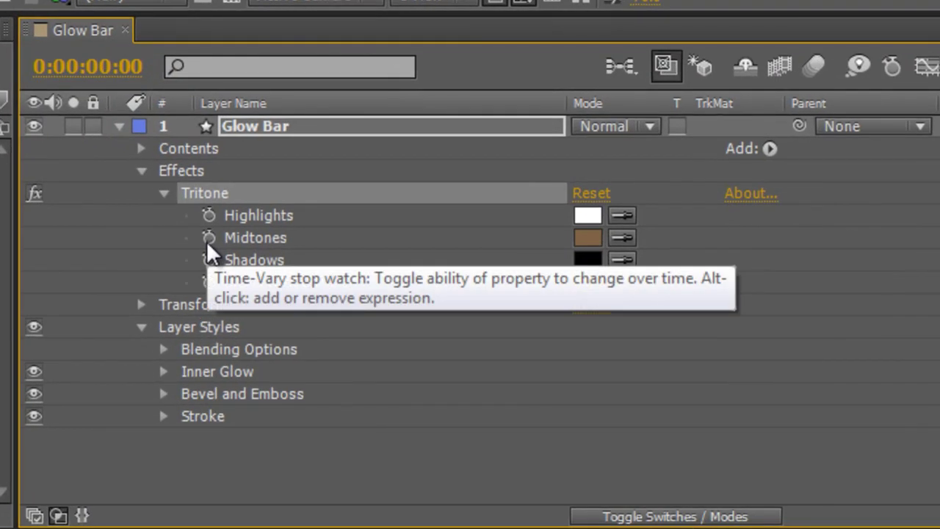
left_click(207, 241, "alt")
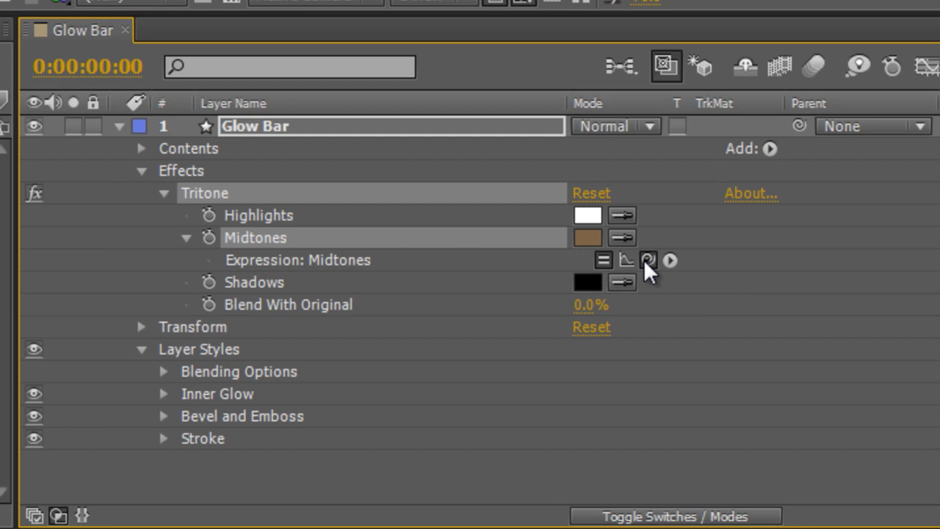
left_click_drag(648, 260, 248, 310)
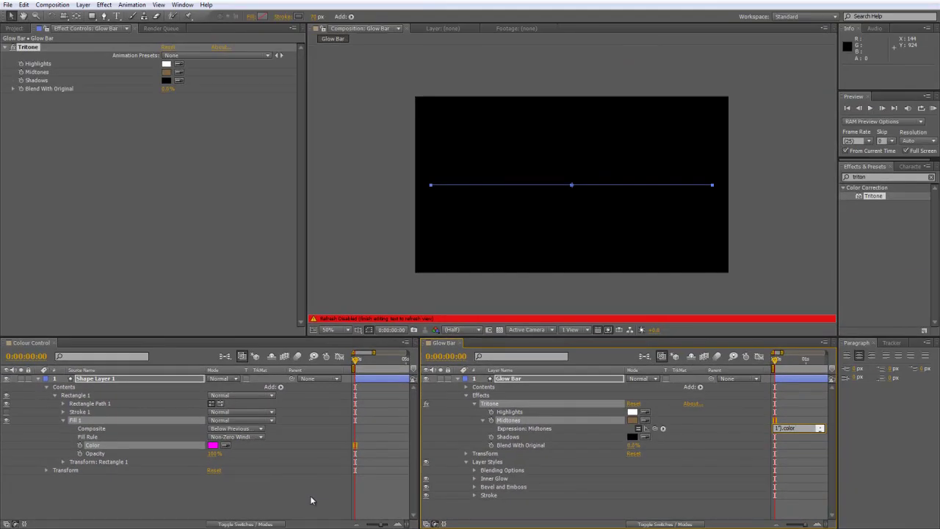
left_click(310, 495)
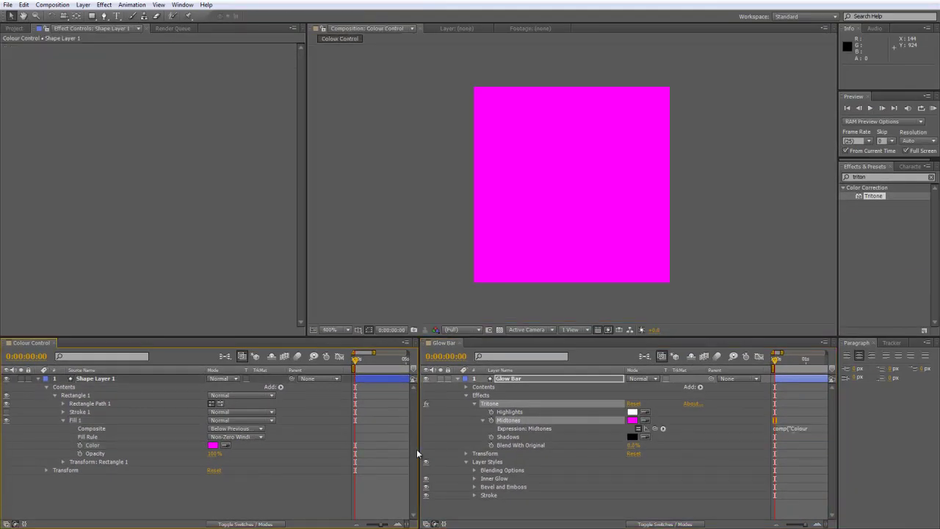
left_click(445, 342)
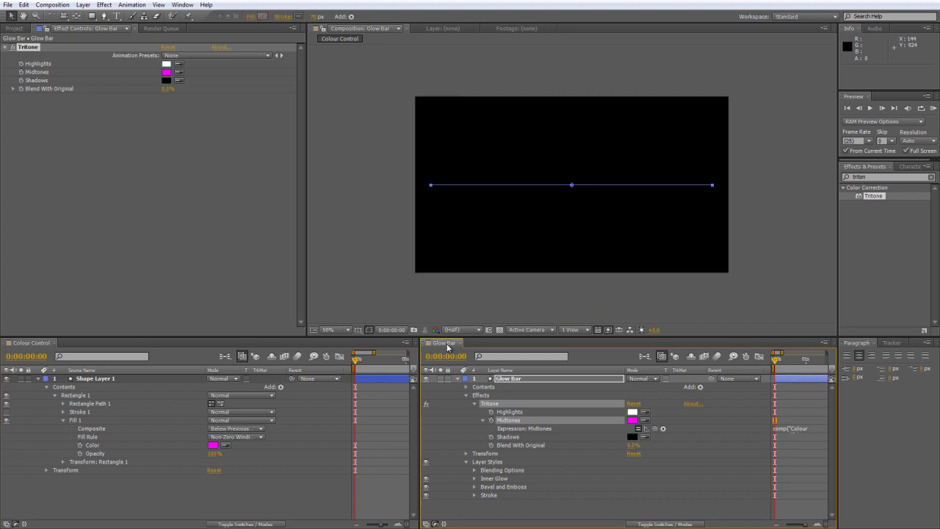
Change the Colour Control fill to light pink, close its timeline, and collapse Glow Bar's properties.
left_click(614, 470)
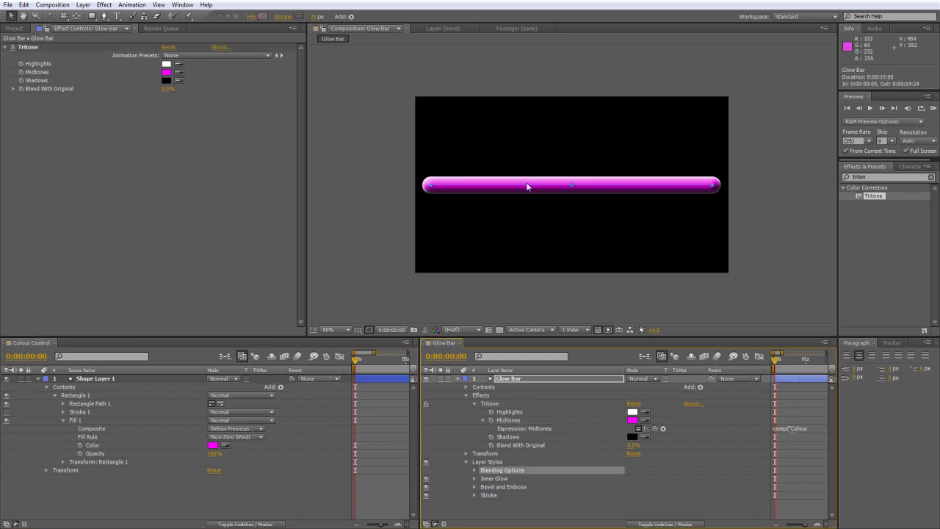
left_click(214, 446)
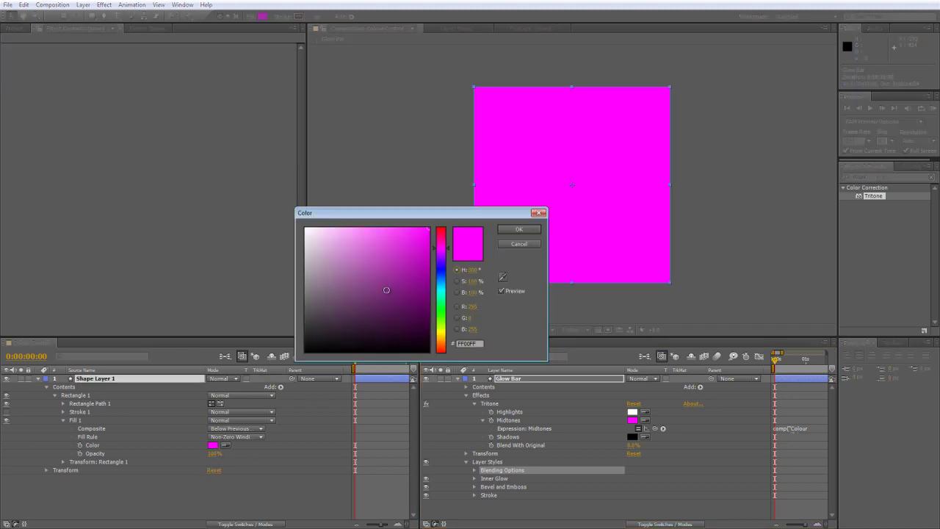
left_click_drag(387, 290, 367, 220)
left_click(519, 229)
left_click(694, 479)
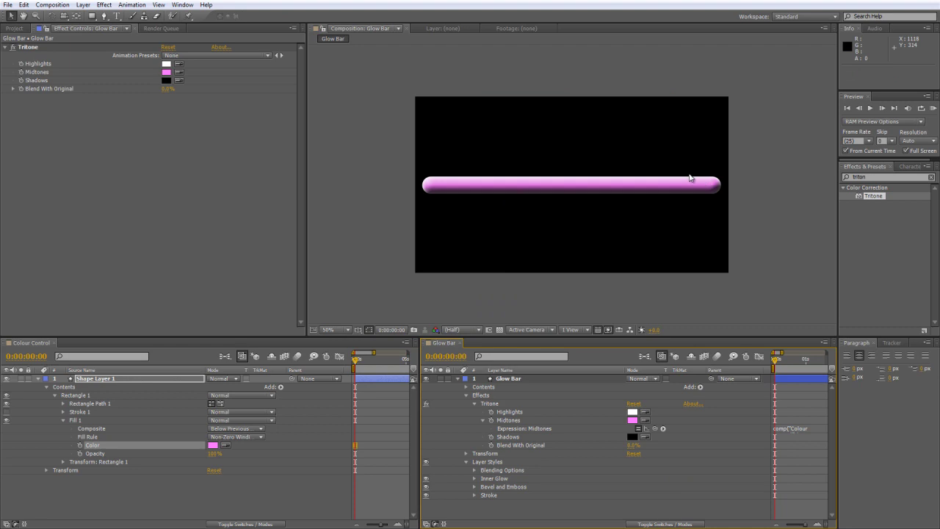
left_click(53, 343)
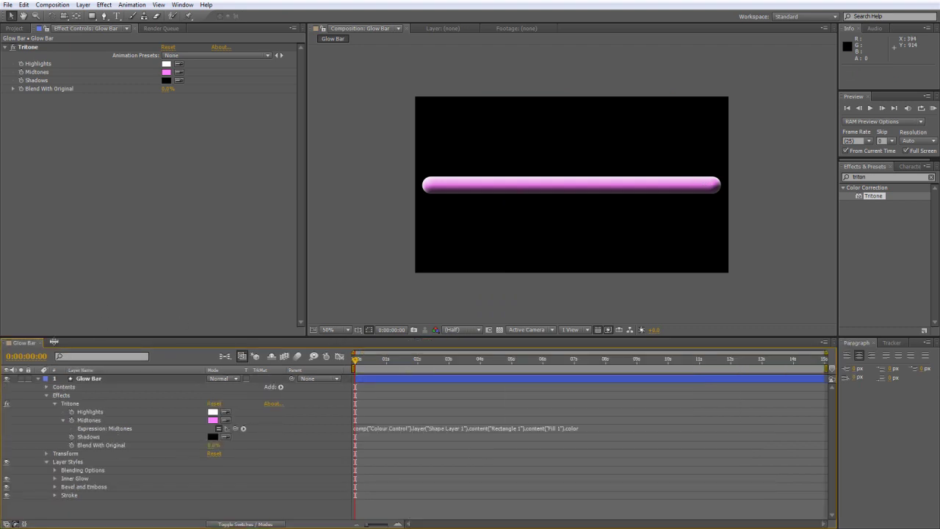
left_click(38, 378)
Create a composition named 'Progress Comp' using the HDV/HDTV 720 25 preset.
key("ctrl+0")
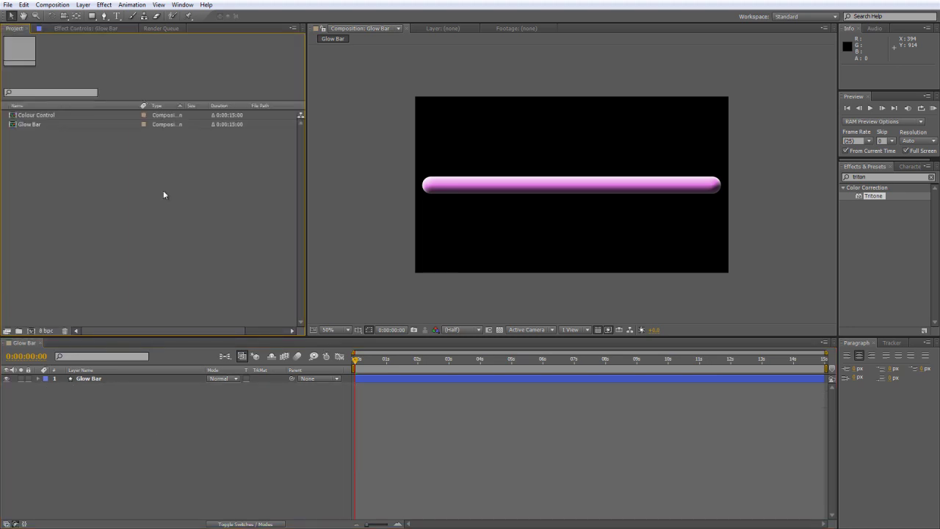
right_click(163, 195)
left_click(182, 196)
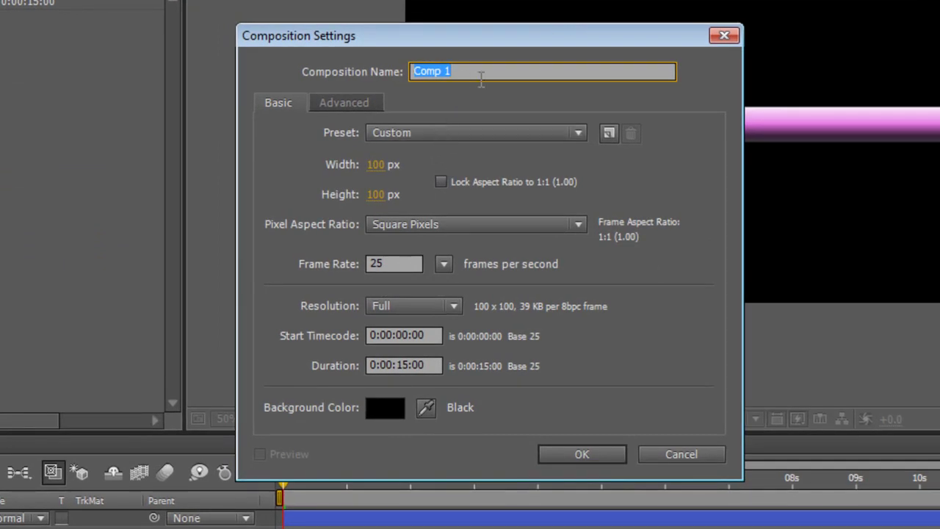
type("Progre")
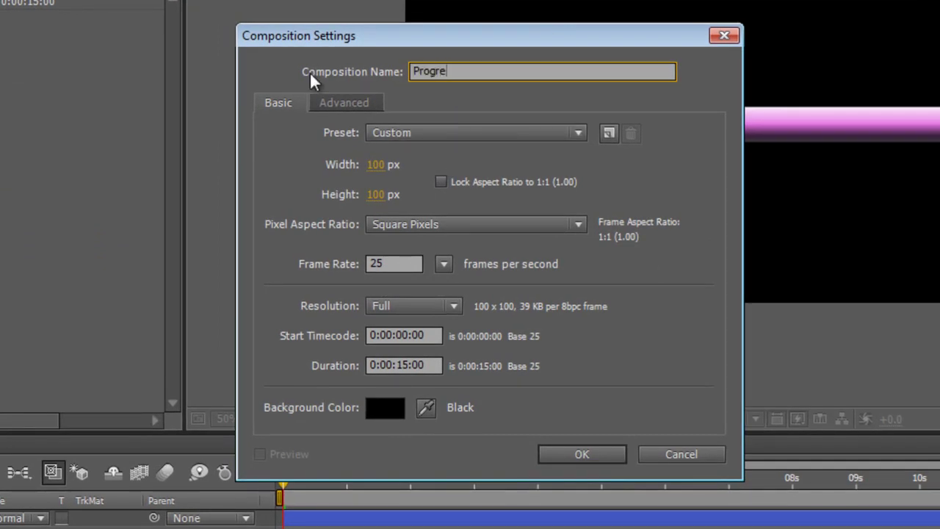
type("ss Cpomp")
key("BackSpace")
key("BackSpace")
key("BackSpace")
key("BackSpace")
type("omp")
left_click(441, 134)
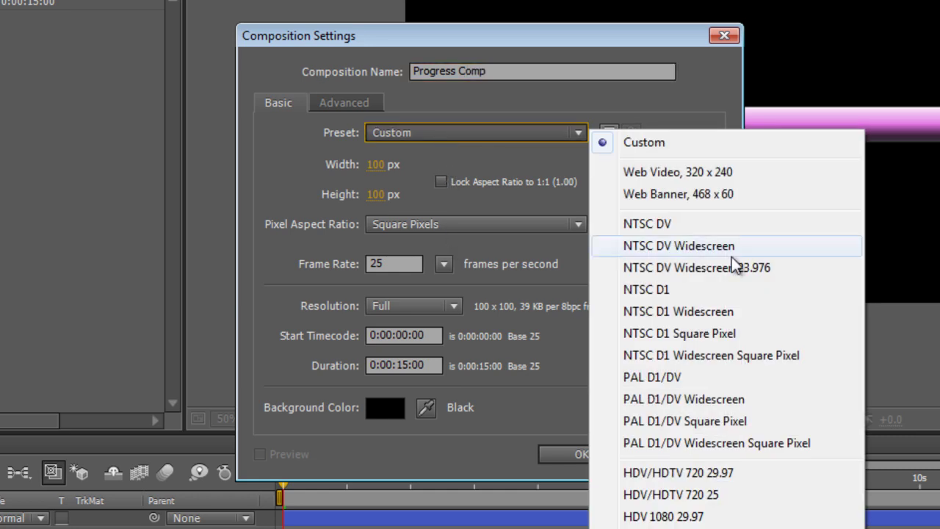
left_click(730, 494)
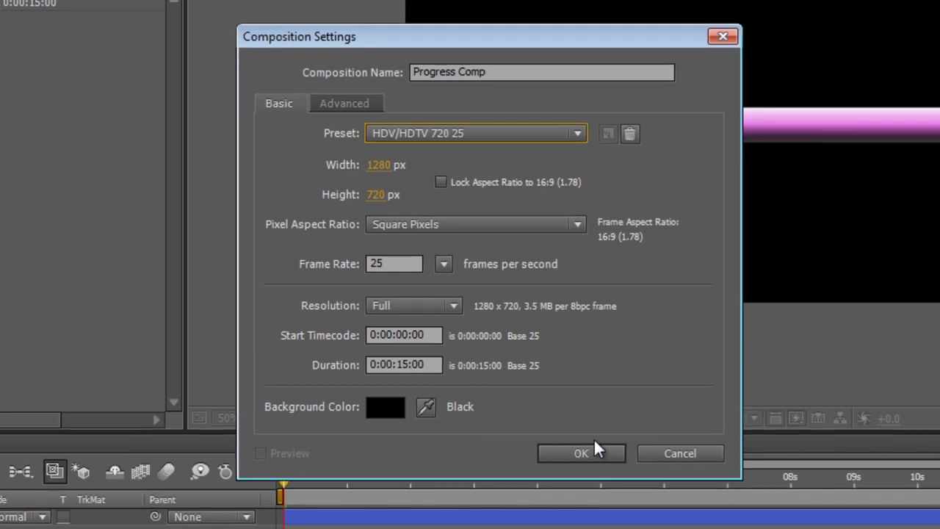
left_click(587, 449)
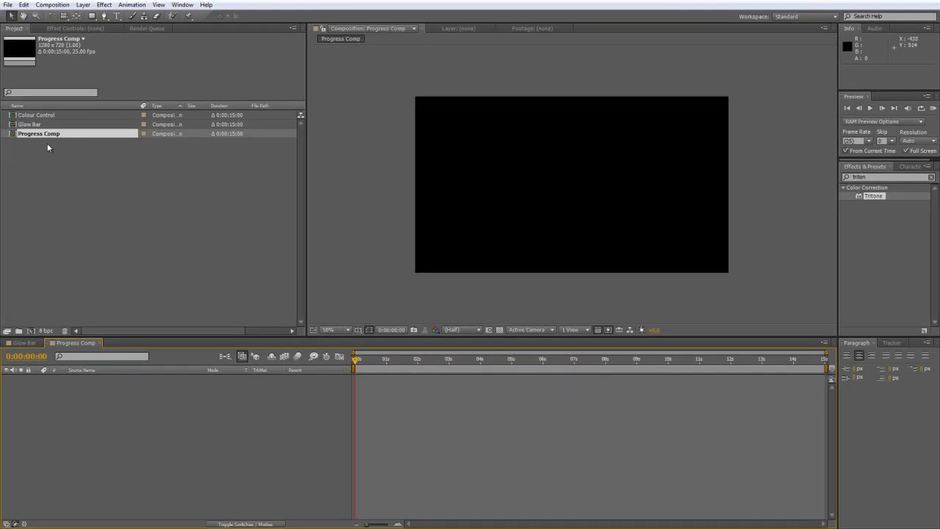
Add two Glow Bar layers to Progress Comp and rename the lower one Glow Bar Progress.
left_click_drag(35, 124, 88, 426)
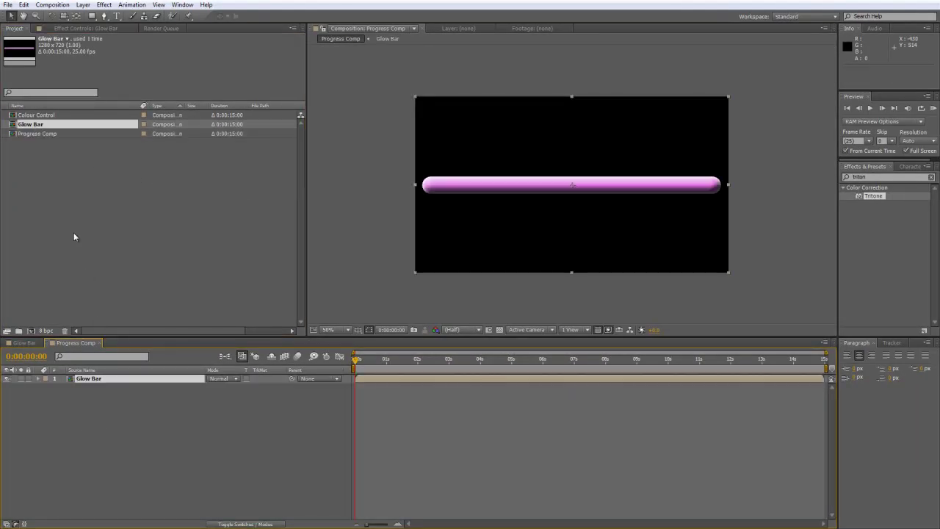
left_click_drag(42, 129, 74, 380)
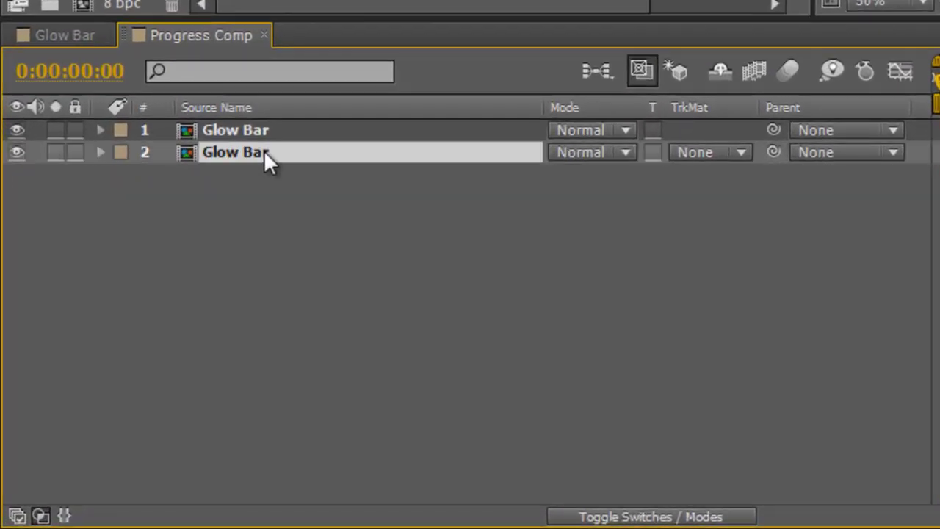
left_click(265, 155)
key("Return")
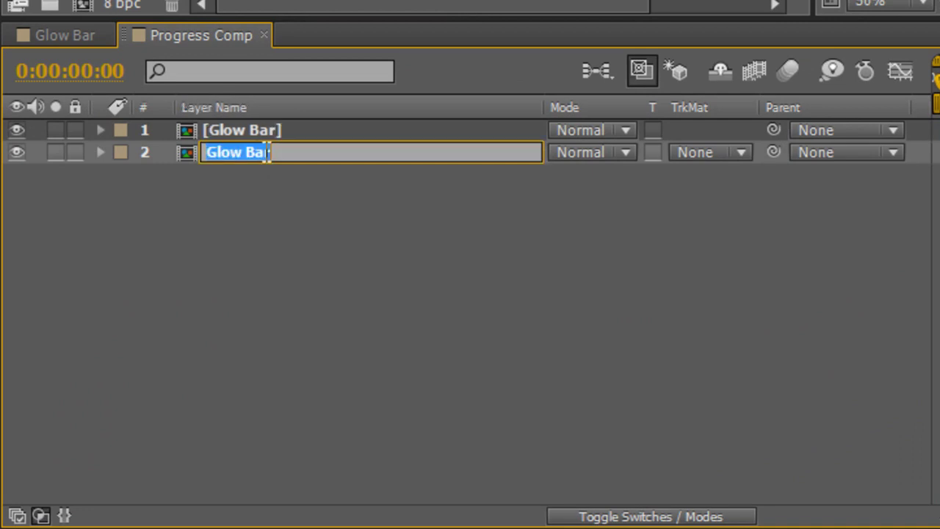
key("Right")
type("Prog")
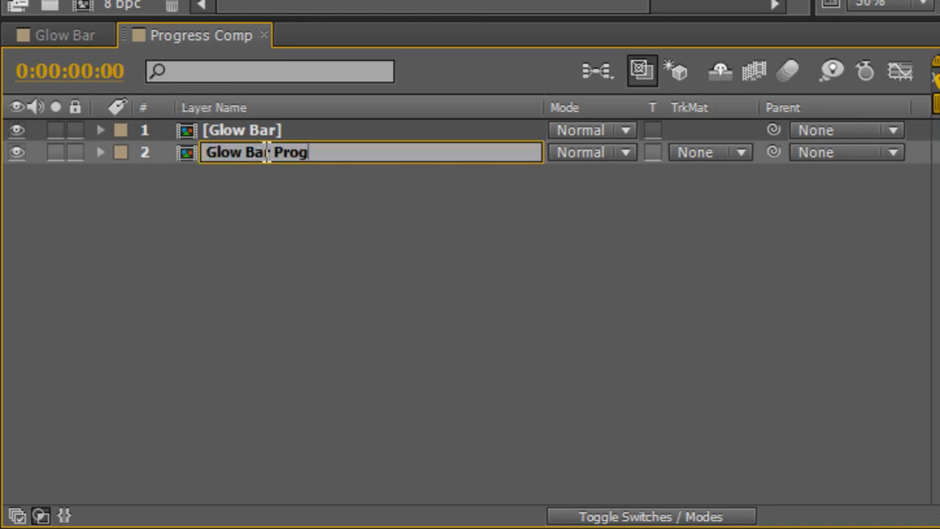
type("ress")
key("Return")
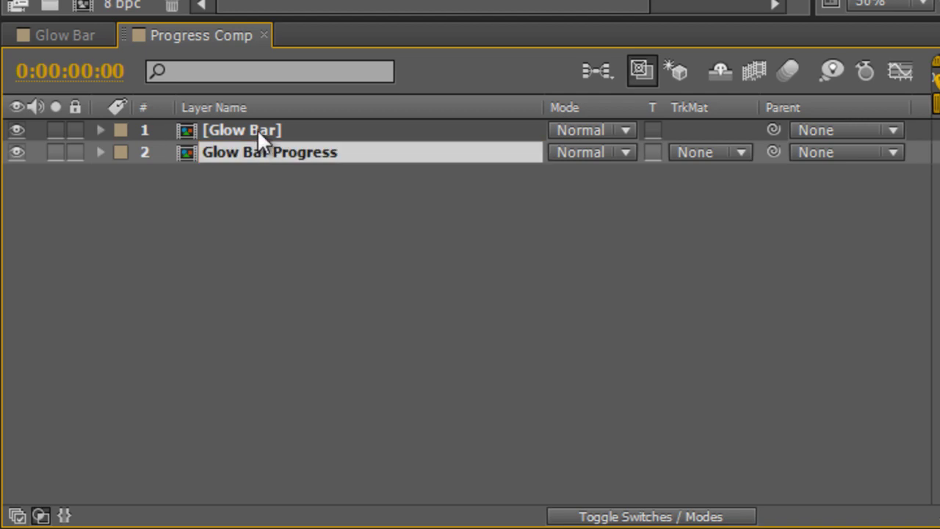
Rename the top Glow Bar layer to Glow Bar Static.
left_click(258, 128)
key("Return")
key("Right")
type("S")
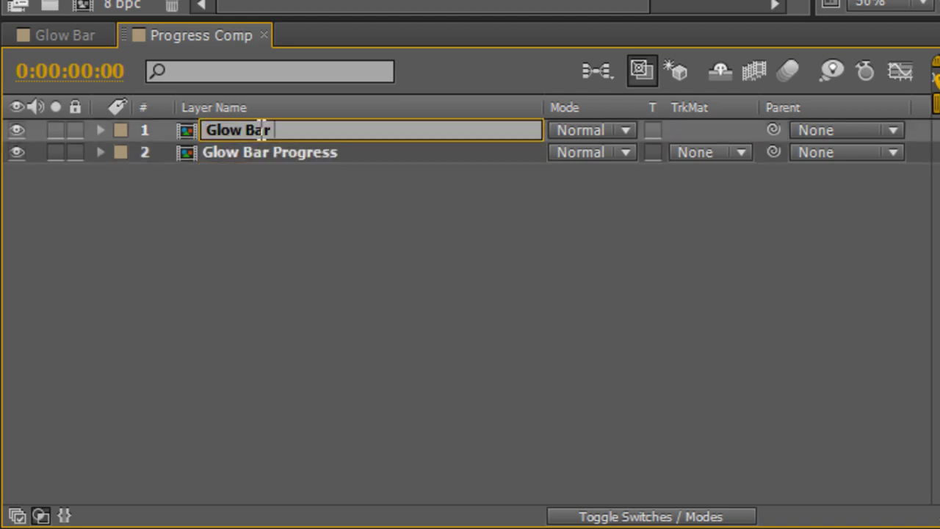
type("tatic")
key("Return")
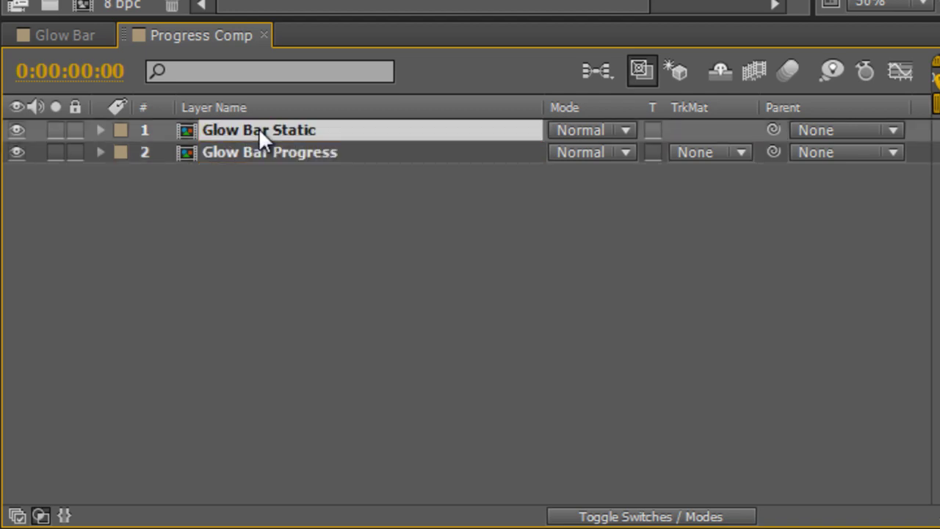
left_click(292, 187)
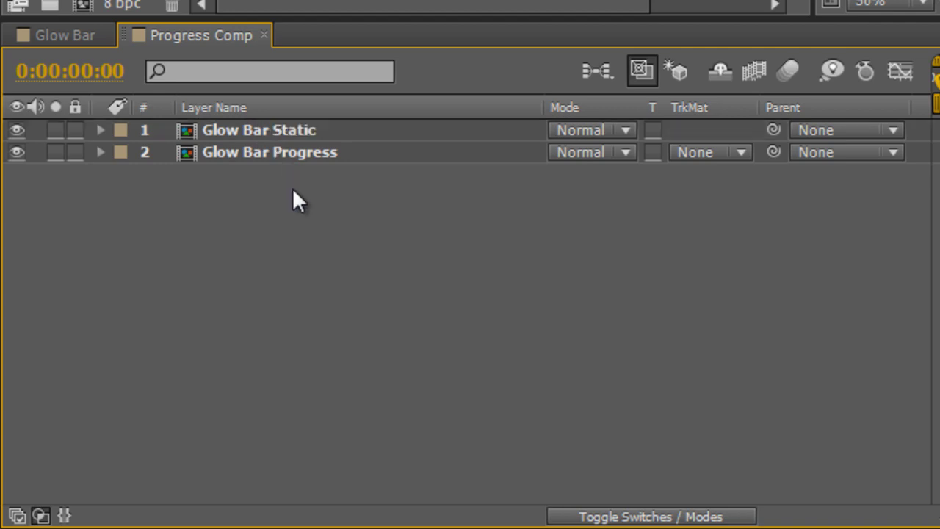
With Glow Bar Progress hidden, feather Glow Bar Static's Mask 1 to 20 px, then reselect Glow Bar Progress.
left_click(17, 155)
left_click(243, 136)
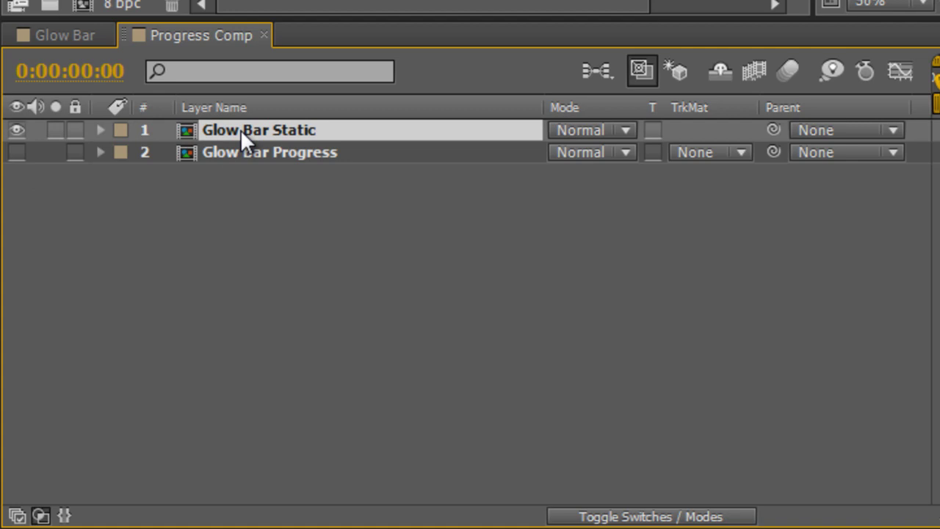
key("Return")
key("f")
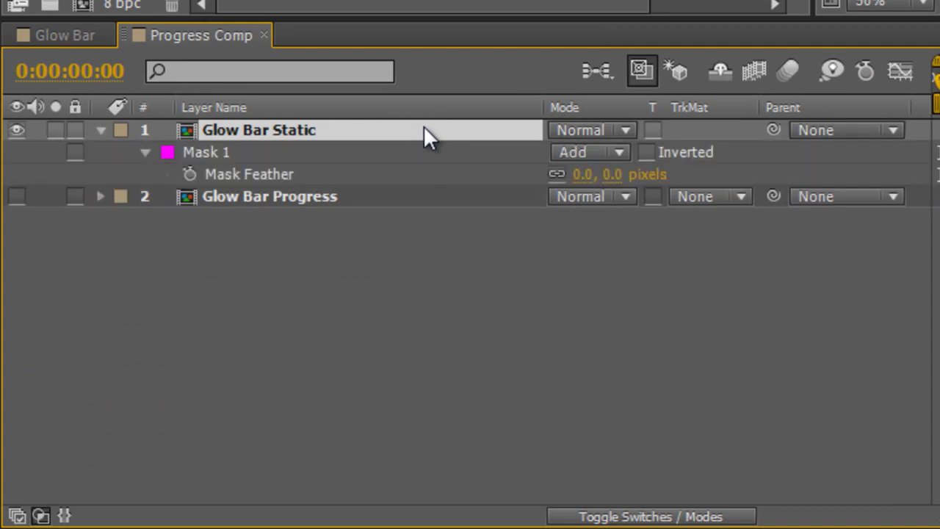
left_click(579, 174)
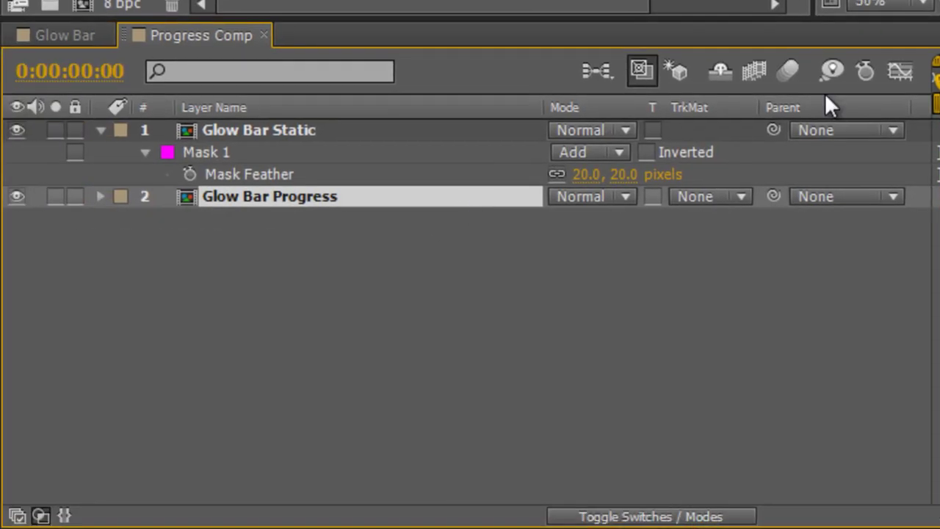
left_click(524, 331)
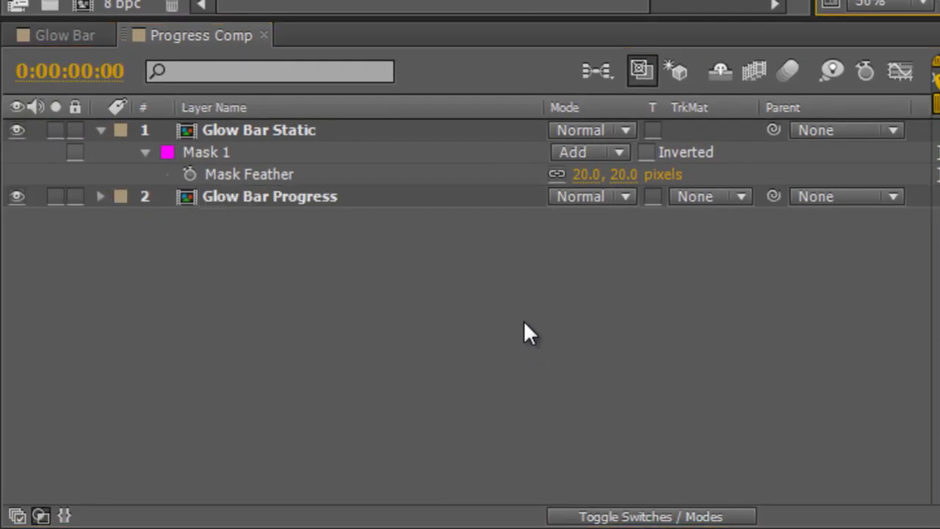
left_click(415, 198)
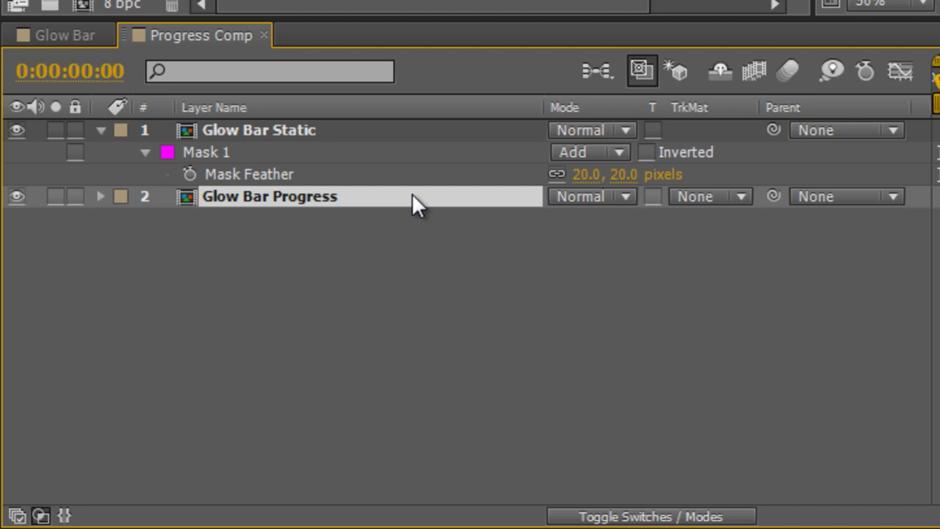
Set a 0s Position keyframe on Glow Bar Progress with the bar pushed off left (X -510).
key("p")
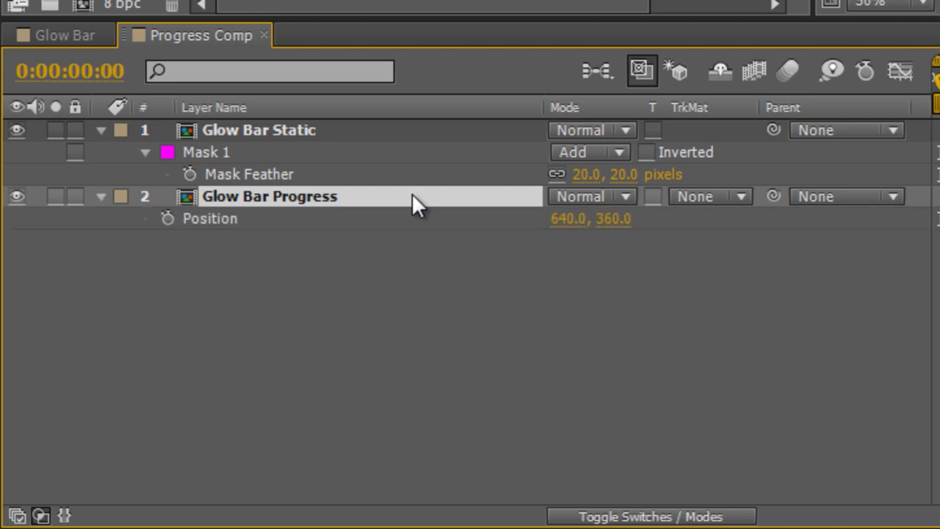
left_click(167, 219)
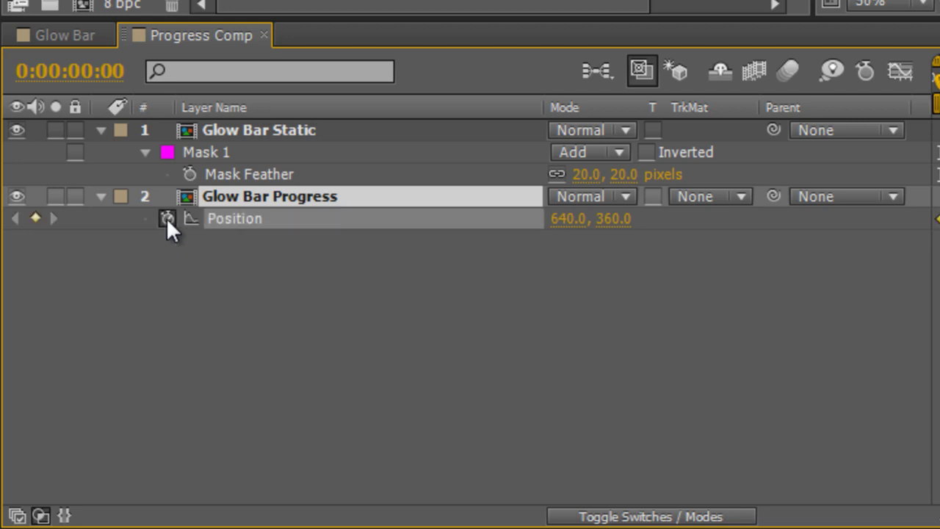
left_click_drag(569, 220, 10, 227)
left_click(558, 219)
type("119")
key("Return")
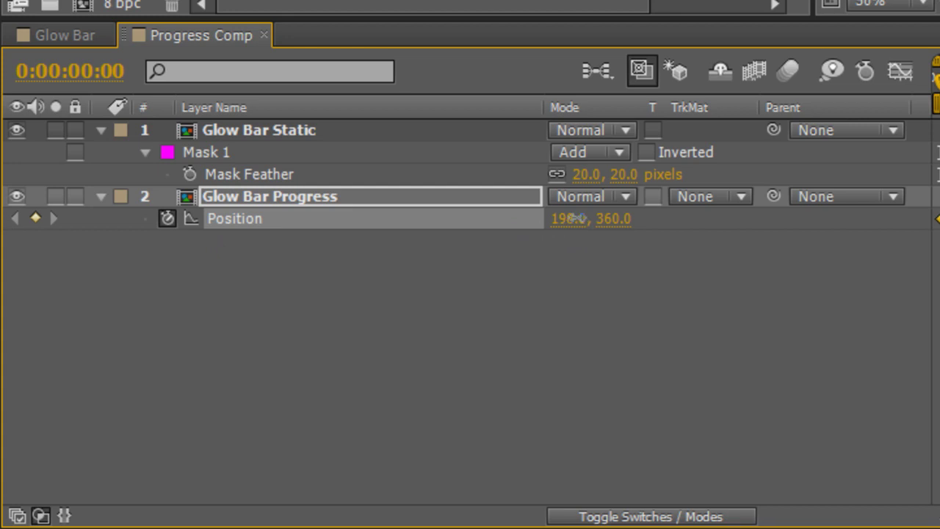
left_click_drag(570, 219, 147, 234)
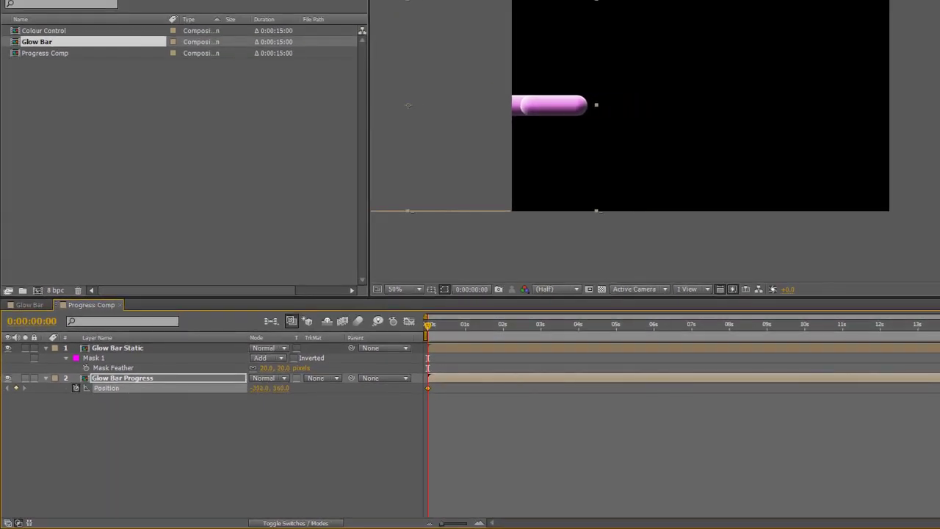
left_click_drag(265, 388, 147, 387)
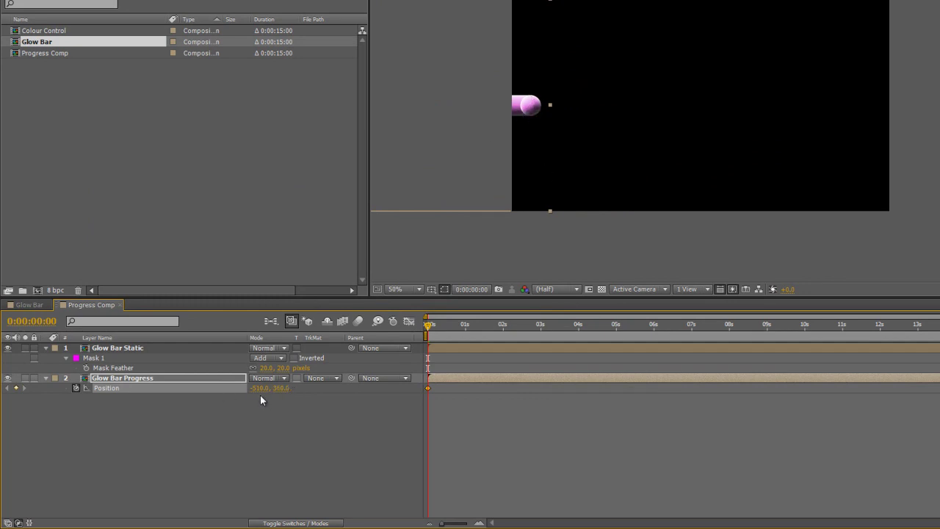
left_click(269, 417)
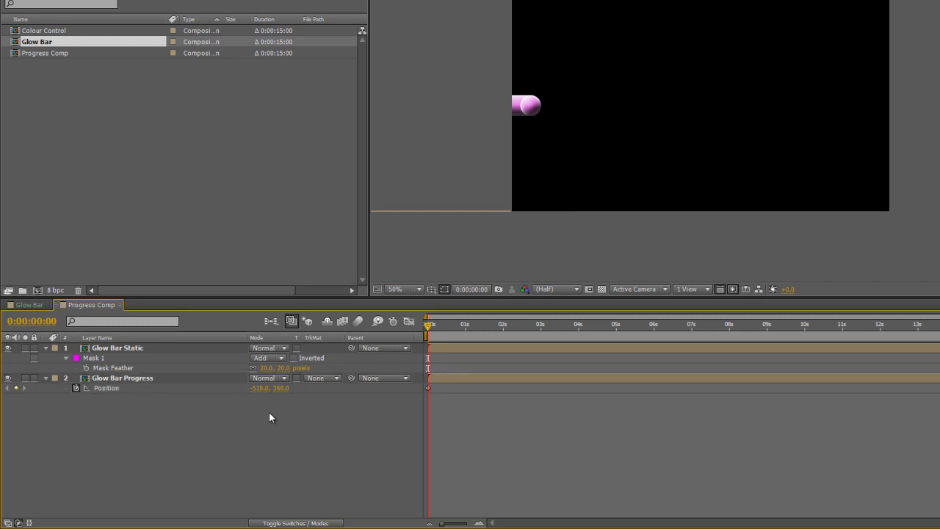
Add a 10s Position keyframe at X 640 so the bar reaches full length, then preview.
left_click(180, 381)
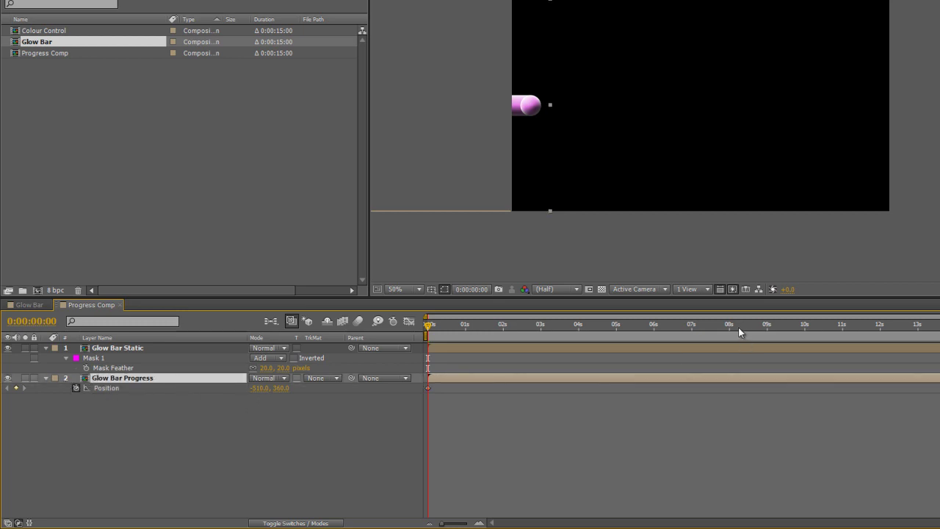
left_click(806, 334)
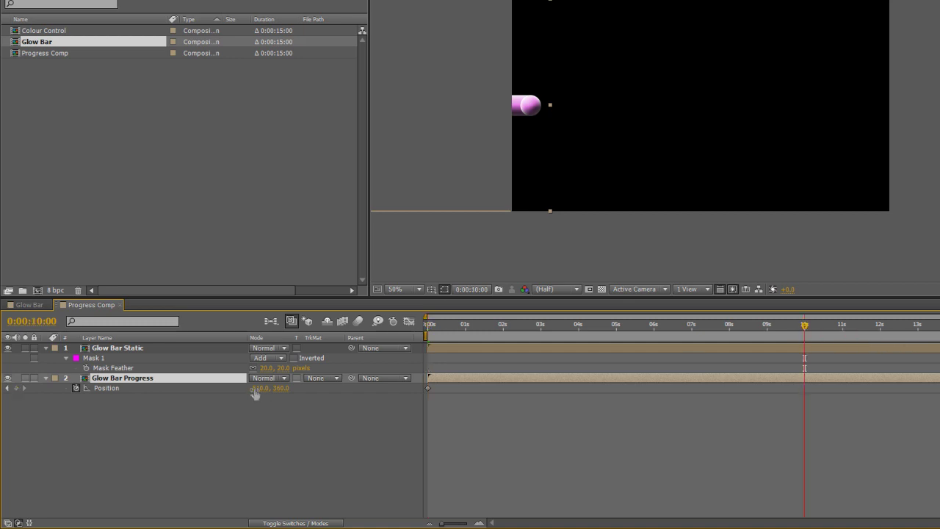
left_click_drag(254, 389, 493, 401)
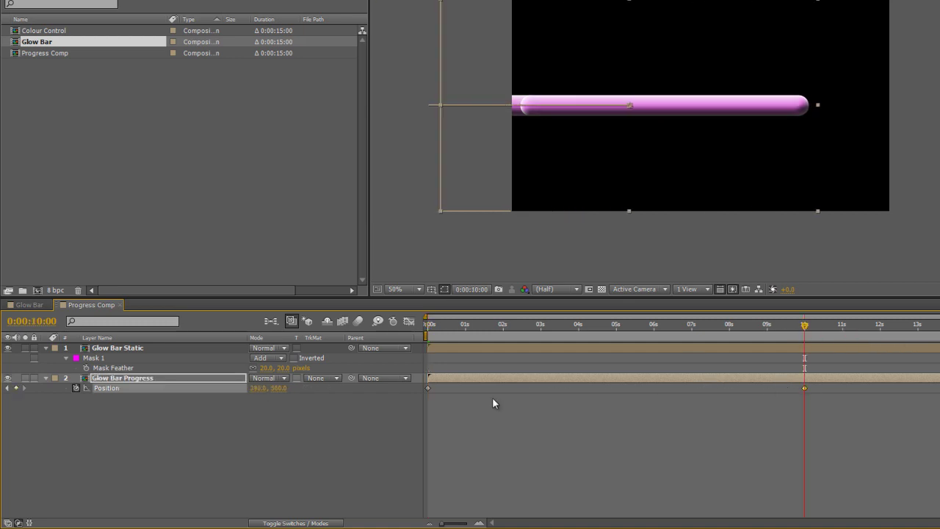
left_click_drag(252, 398, 393, 386)
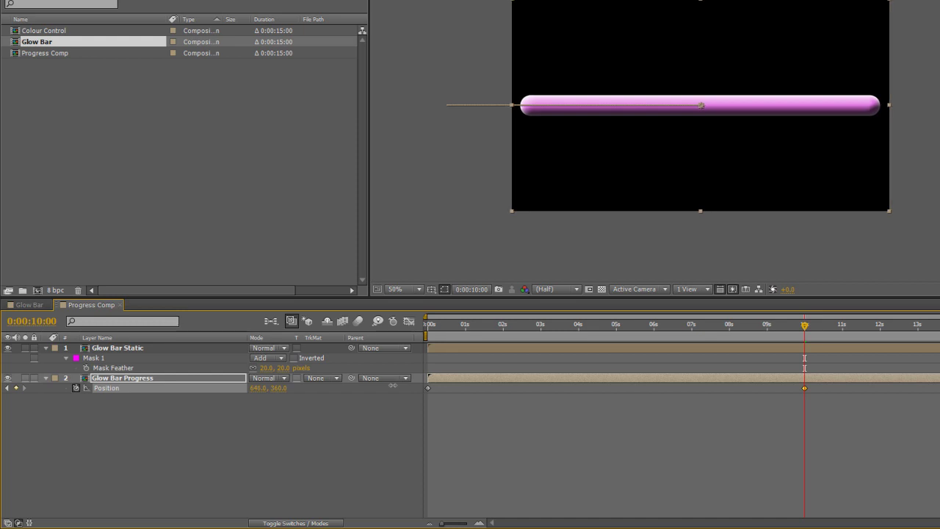
left_click(343, 432)
left_click(804, 388)
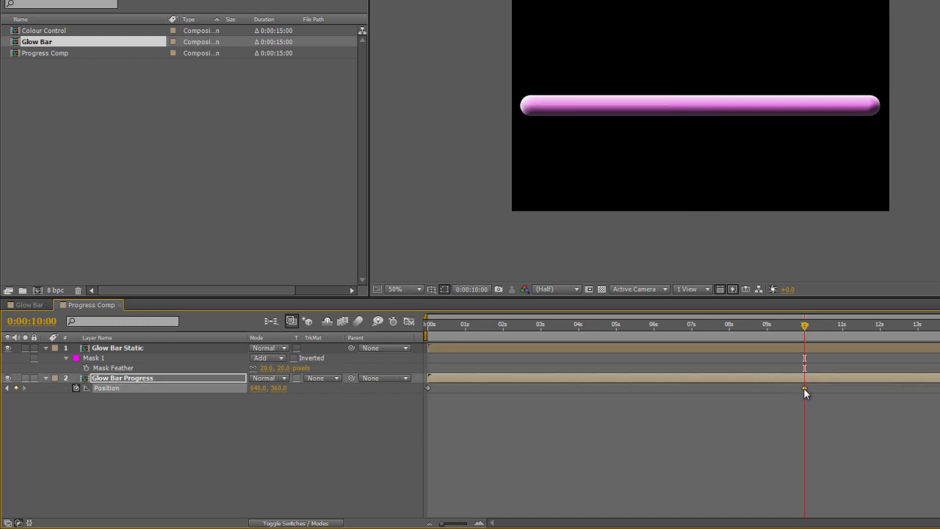
left_click(309, 473)
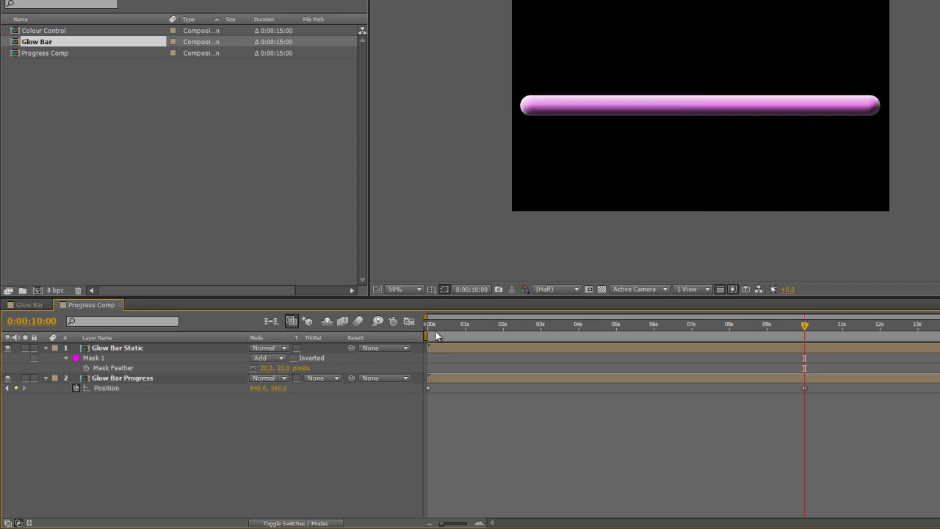
left_click_drag(430, 330, 765, 335)
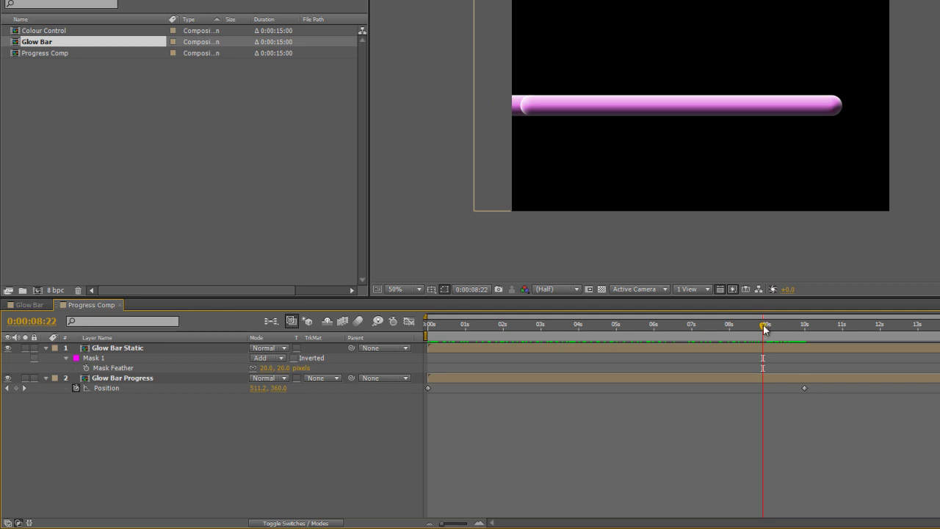
key("Home")
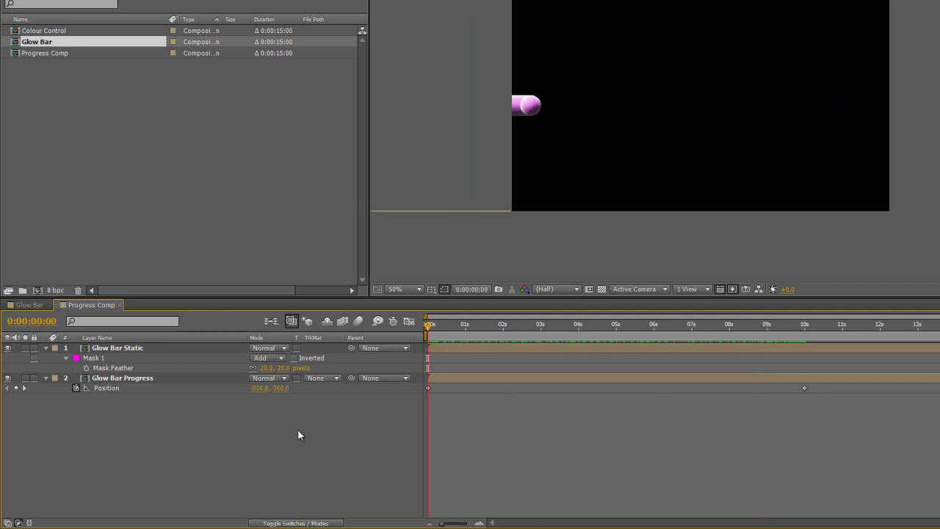
Paste a copy of the Glow Bar layer into Progress Comp and remove its layer styles and Tritone effect.
left_click(33, 305)
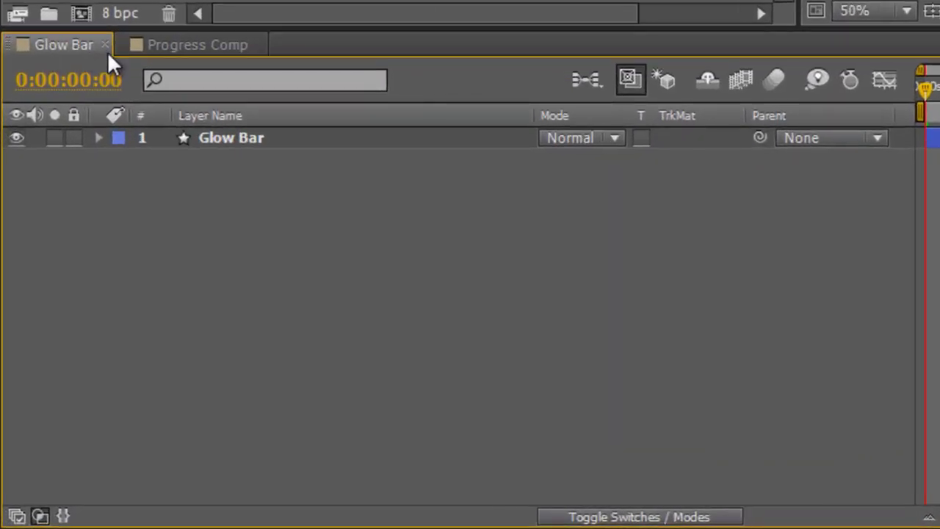
left_click(239, 138)
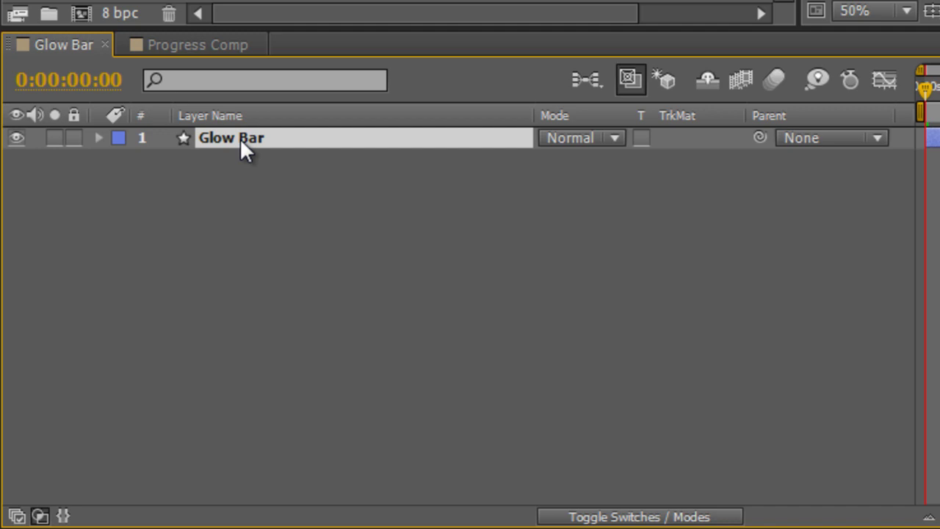
left_click(218, 47)
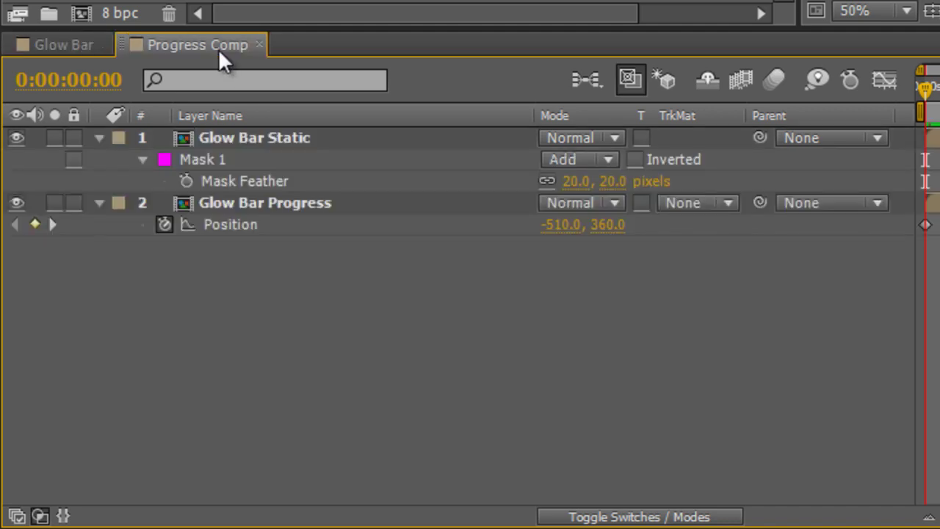
key("ctrl+v")
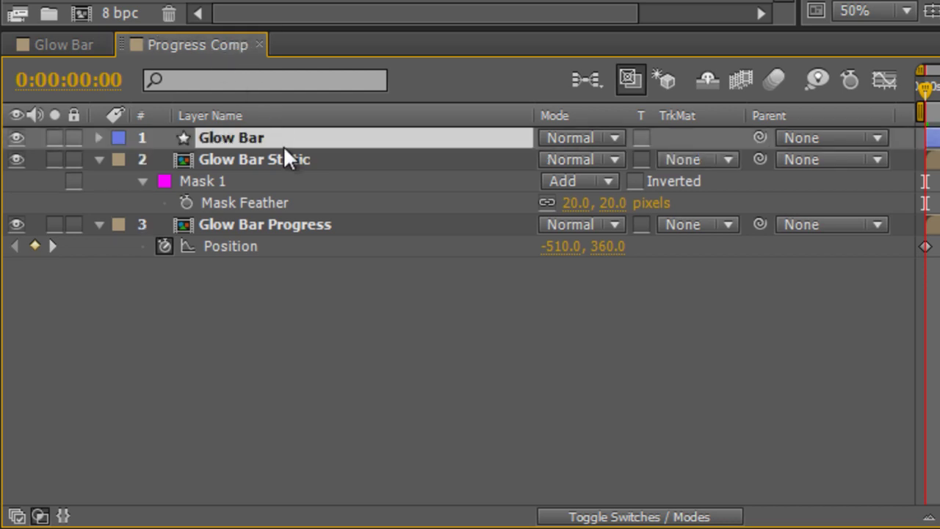
left_click(97, 138)
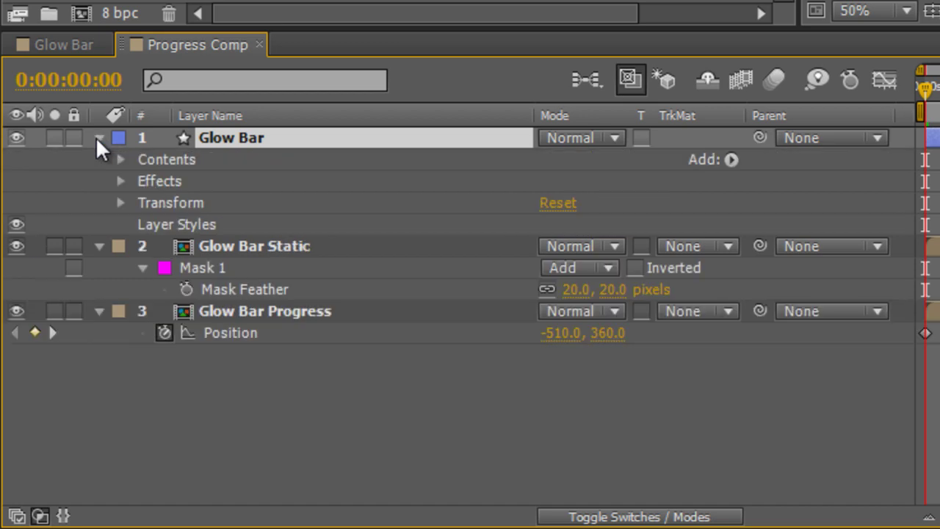
left_click(172, 228)
key("Delete")
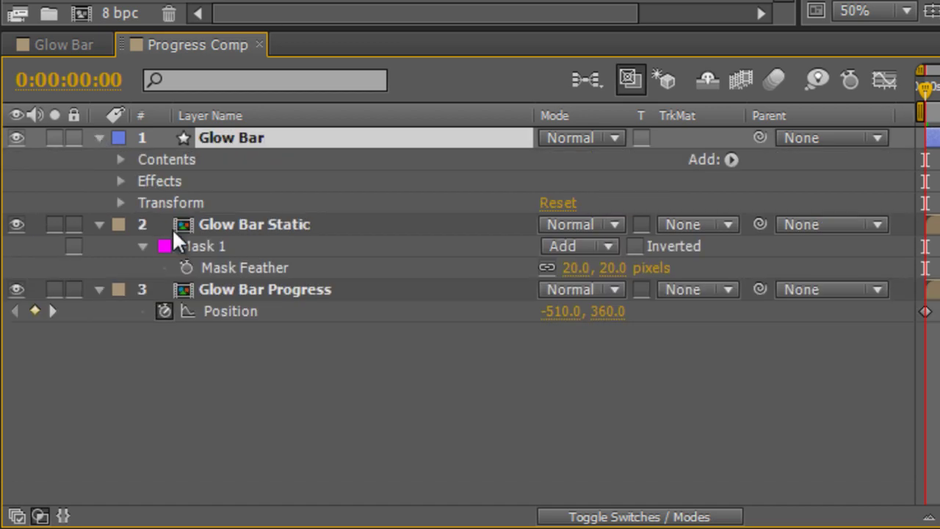
double_click(181, 178)
key("Delete")
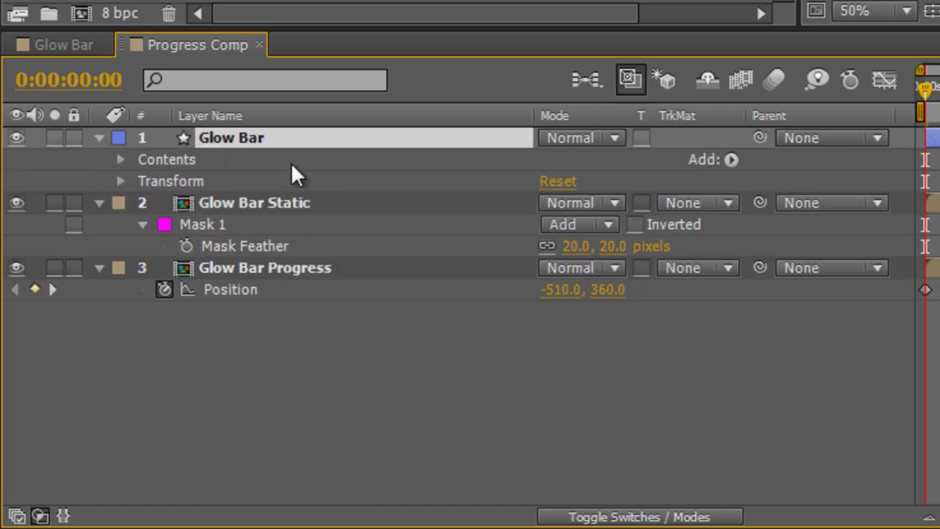
Set the pasted layer's Stroke 1 colour to pure white (FFFFFF).
left_click(119, 159)
left_click(142, 182)
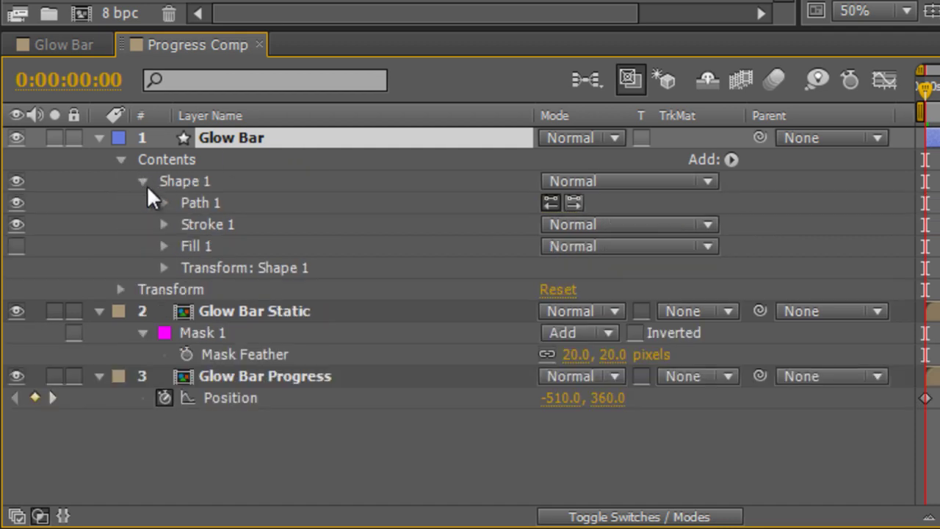
left_click(213, 226)
left_click(162, 224)
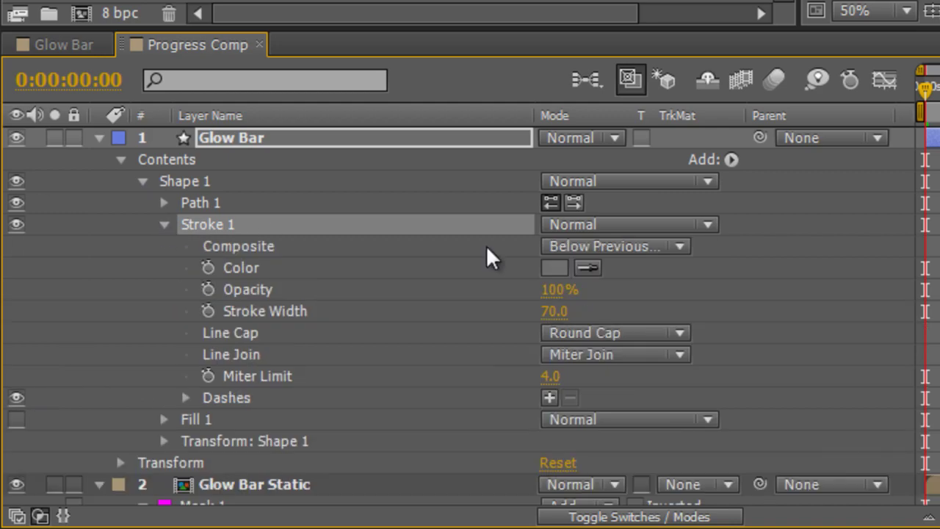
left_click(559, 262)
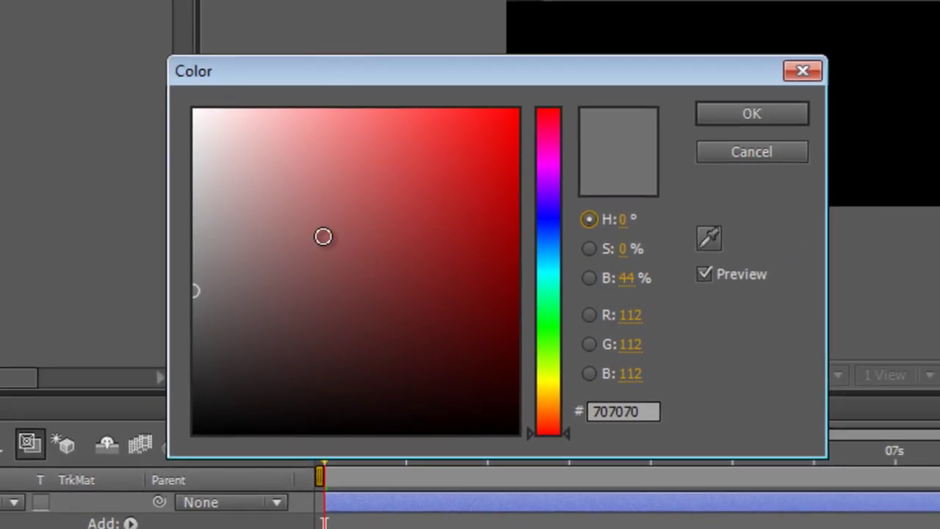
left_click_drag(584, 77, 282, 0)
left_click(787, 114)
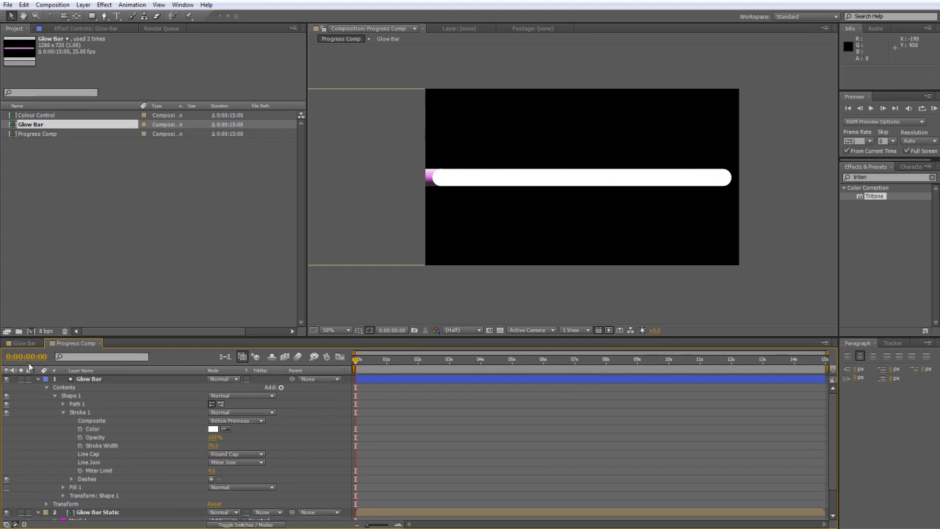
Rename the top layer to Luma Matte.
left_click(38, 379)
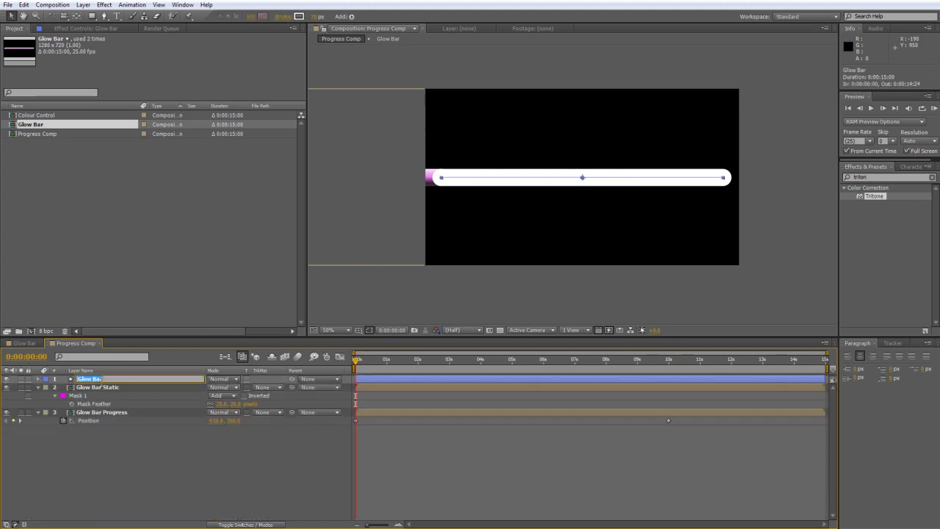
key("Return")
type("TR")
key("BackSpace")
key("BackSpace")
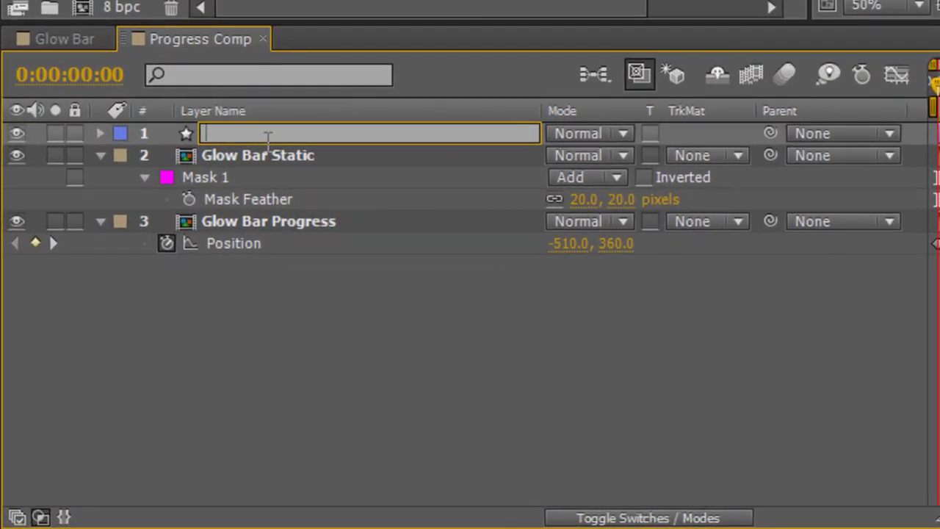
type("Luma Matte")
Pre-compose Glow Bar Static and Glow Bar Progress into a new composition named Progress Precomp.
left_click(350, 309)
left_click(253, 152)
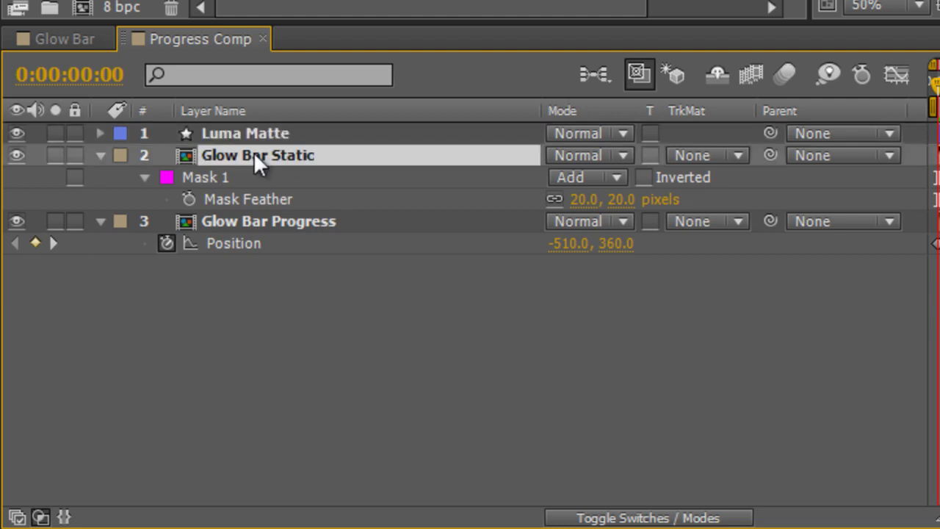
left_click(262, 221, "shift")
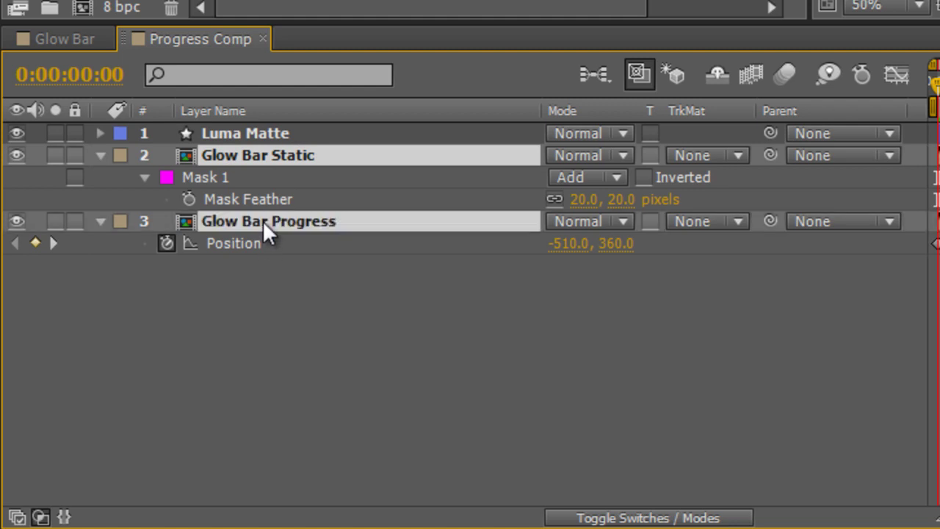
key("ctrl+shift+c")
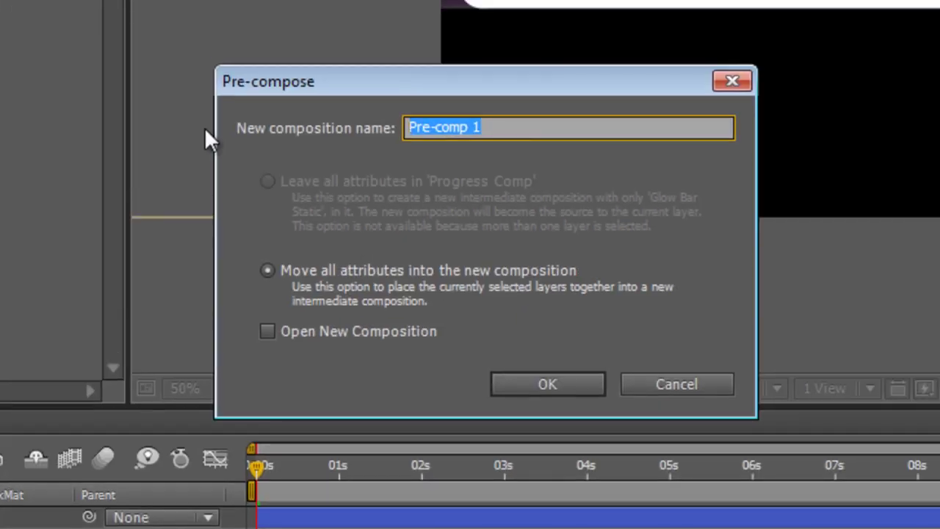
type("P")
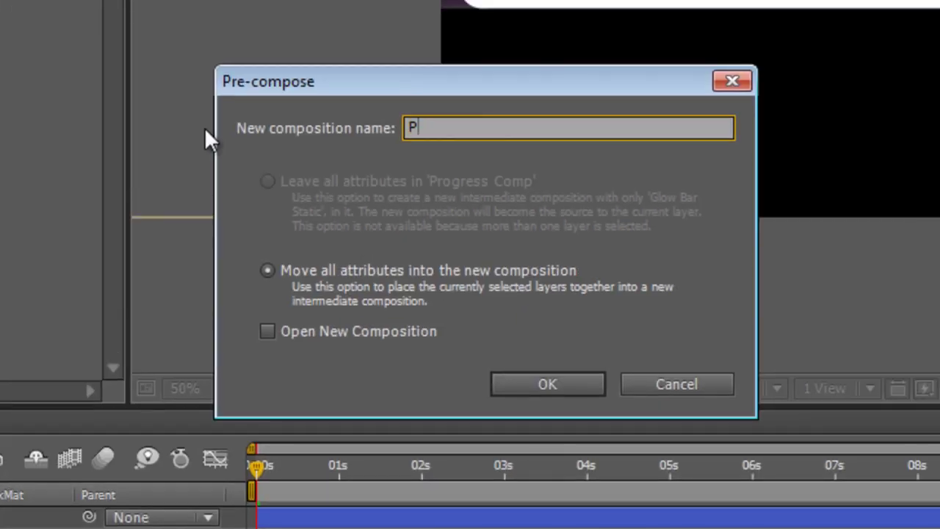
type("rogress Precomp")
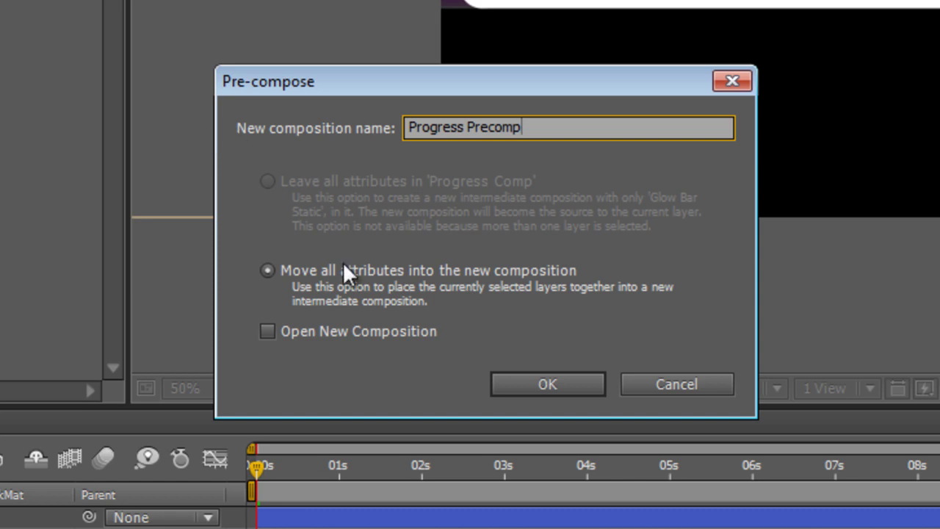
left_click(567, 387)
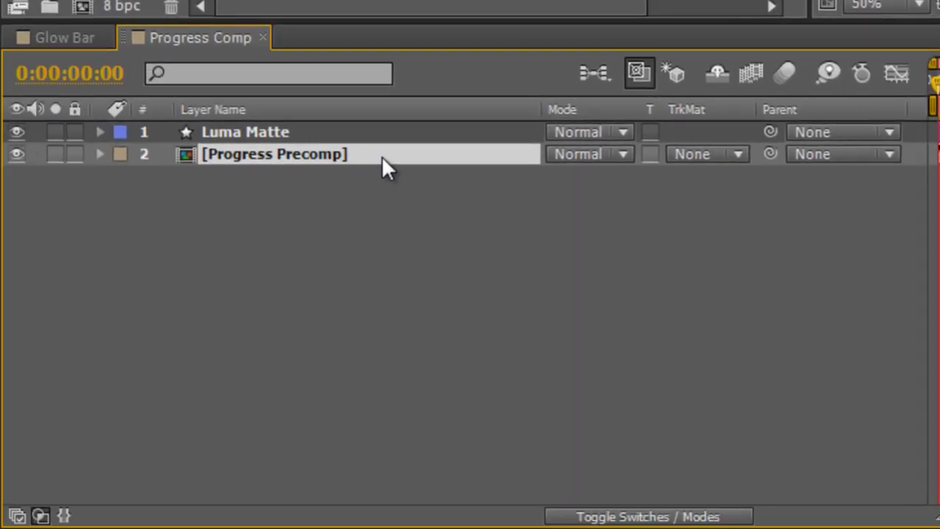
Set Progress Precomp's track matte to Luma Matte "Luma Matte".
key("F4")
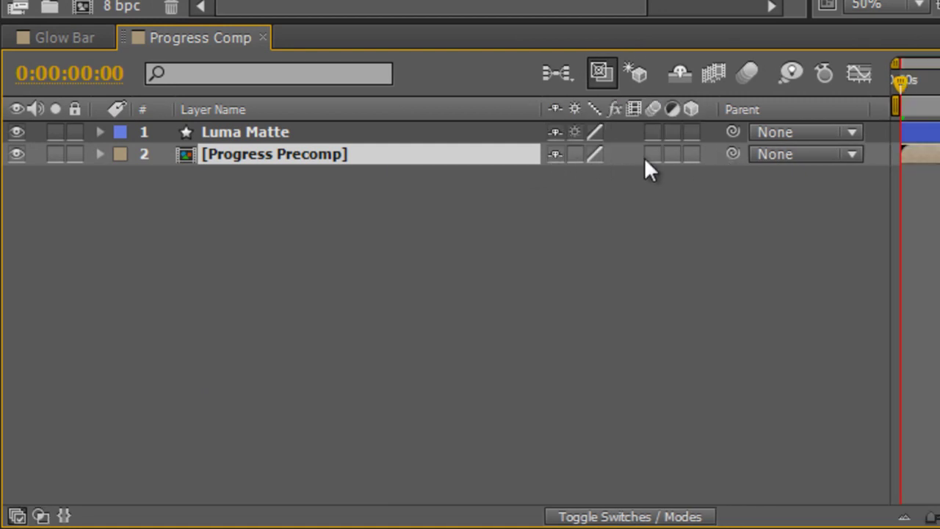
key("F4")
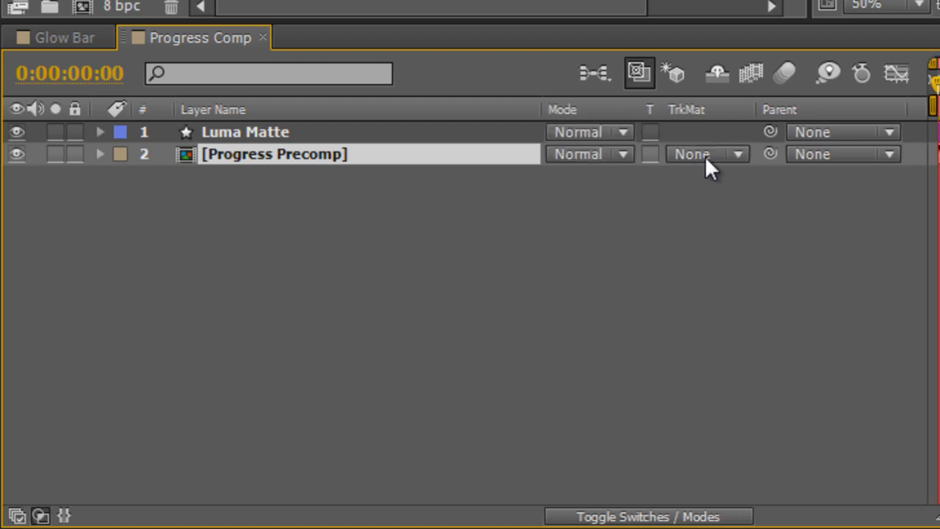
left_click(738, 153)
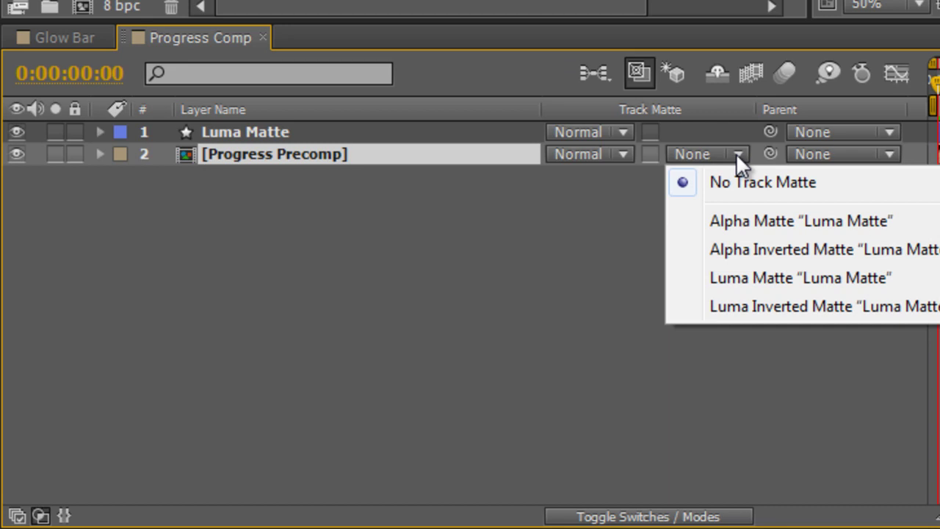
left_click(754, 283)
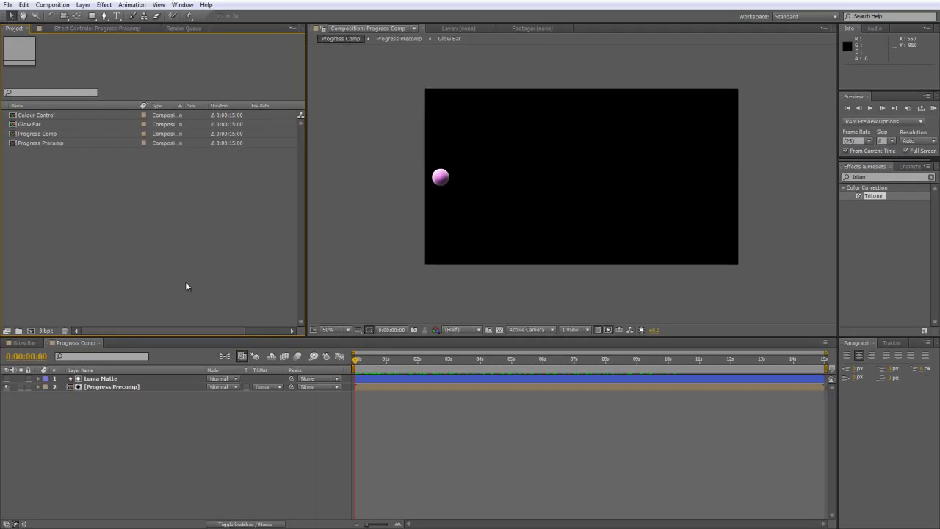
Create a new composition named Final Comp.
right_click(136, 246)
left_click(158, 252)
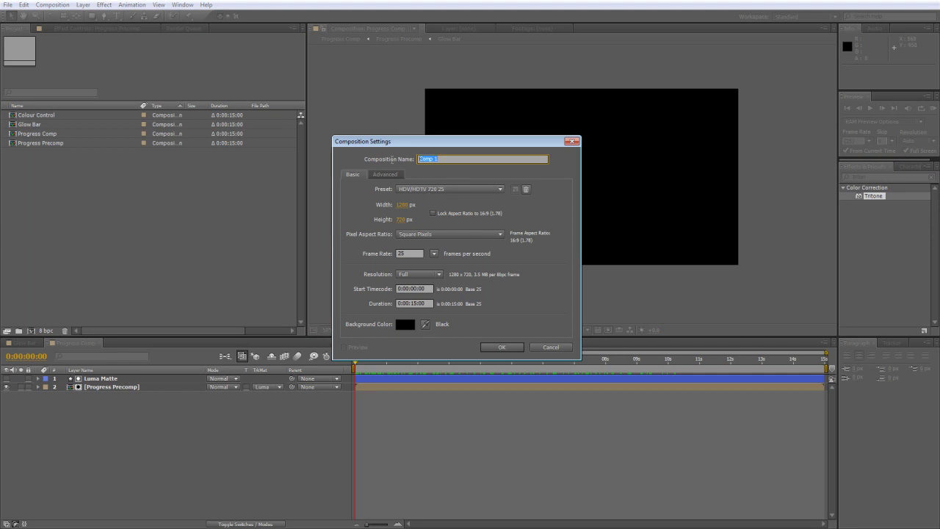
type("Final Comp")
left_click(497, 348)
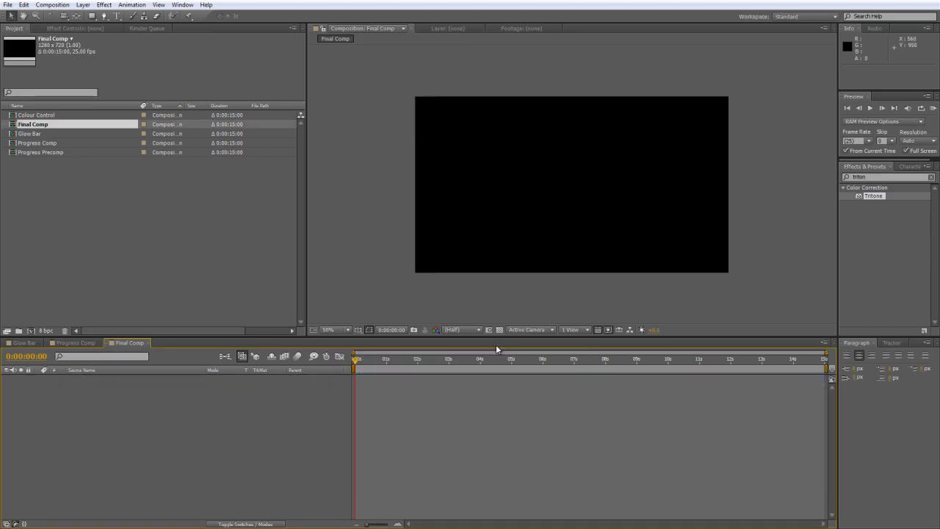
left_click(89, 202)
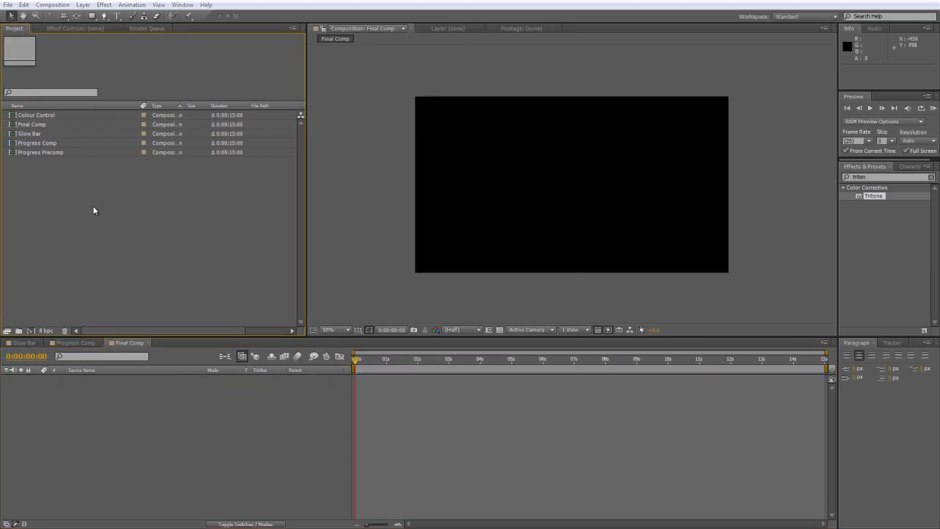
Import Brushed Metal 2.png into Final Comp and scale it to 67% to fit the frame.
double_click(93, 210)
left_click(103, 119)
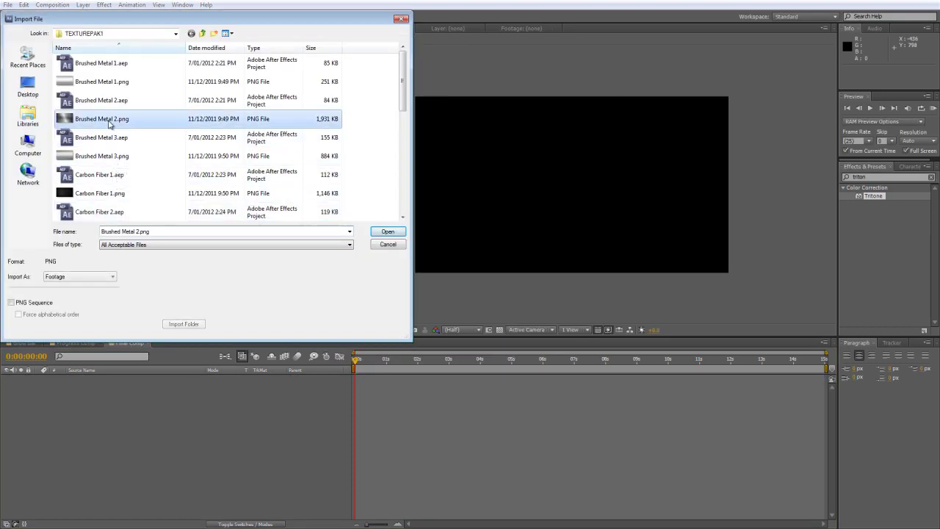
left_click(376, 233)
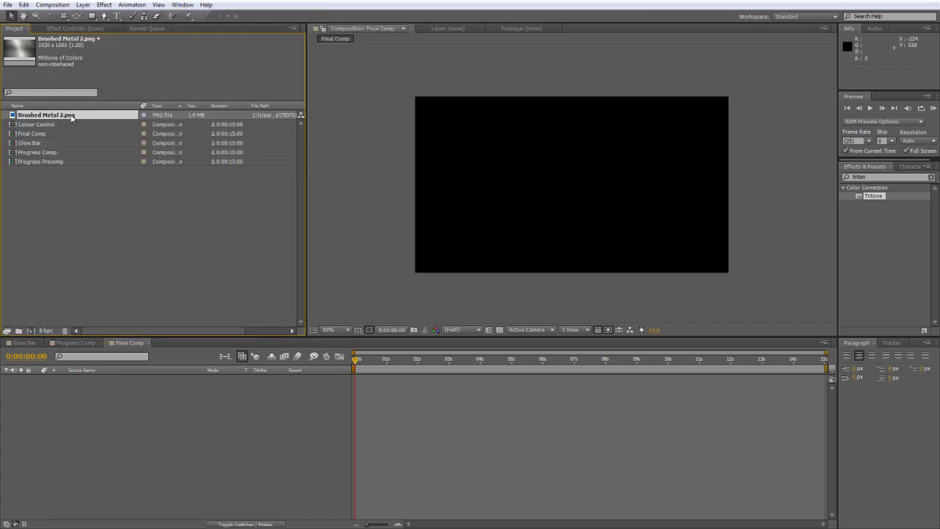
left_click_drag(68, 118, 61, 437)
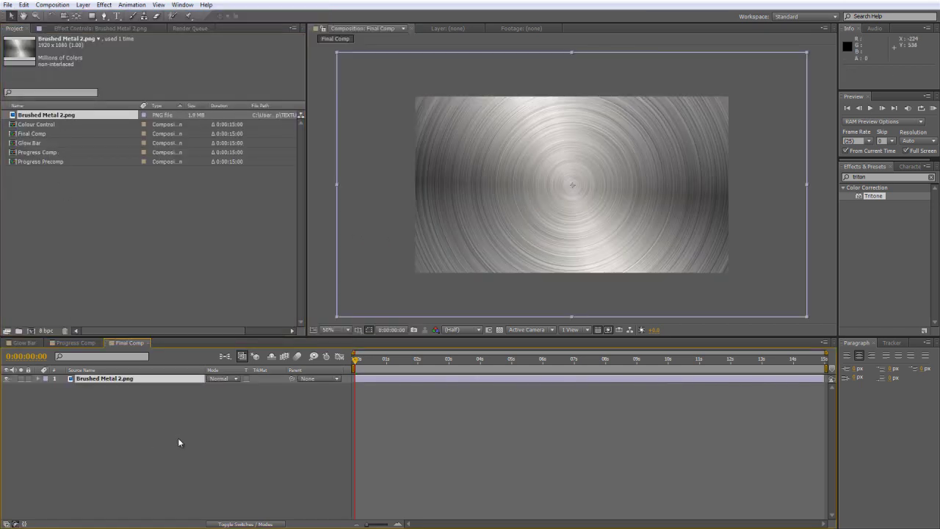
left_click(153, 378)
key("s")
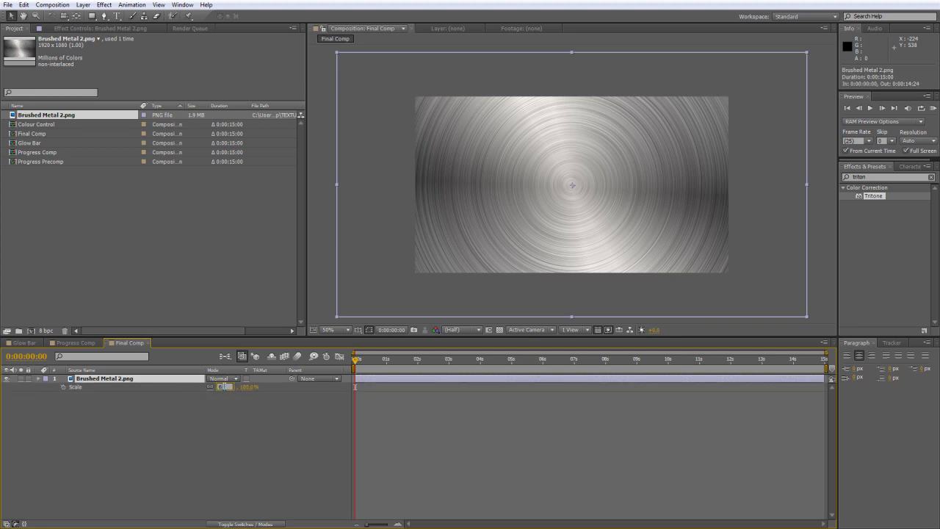
left_click_drag(226, 390, 224, 391)
left_click(144, 469)
left_click(136, 379)
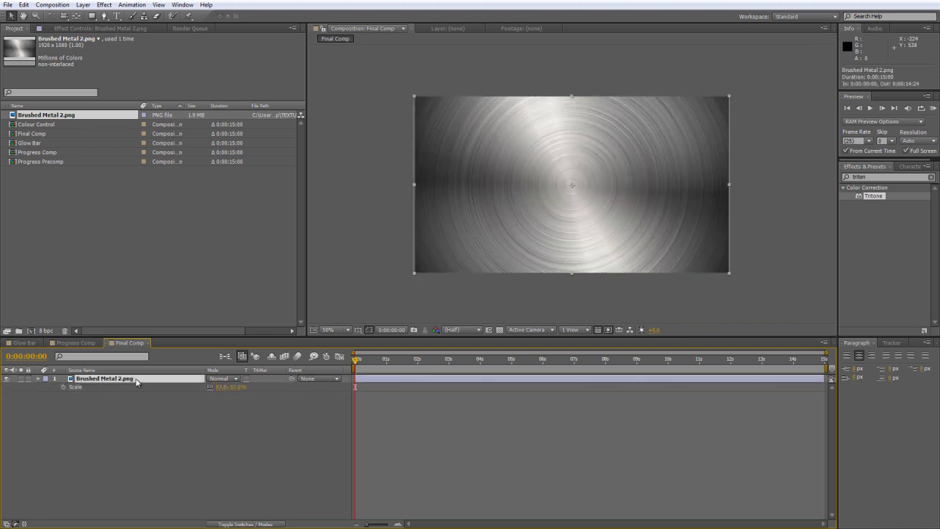
Pre-compose the brushed metal layer, moving all attributes, as BG Texture Precom.
key("ctrl+shift+c")
key("End")
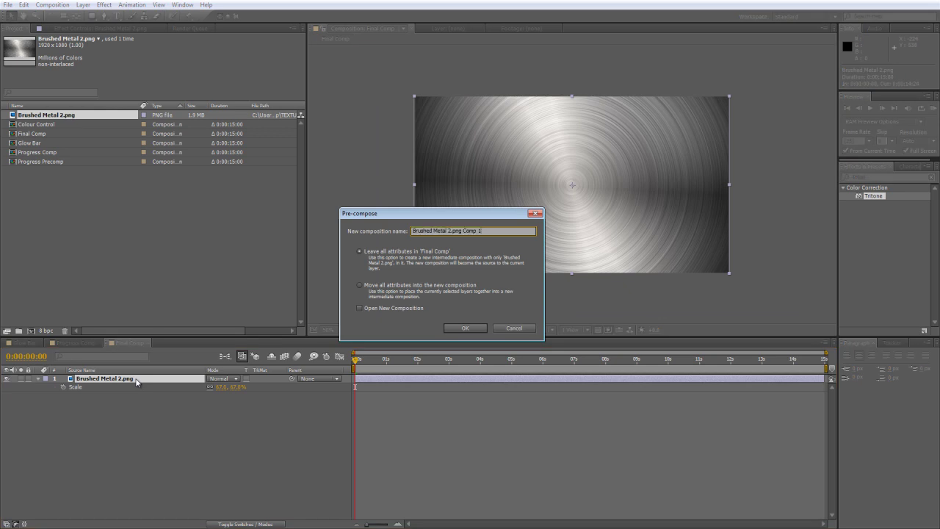
key("ctrl+a")
type("BG ")
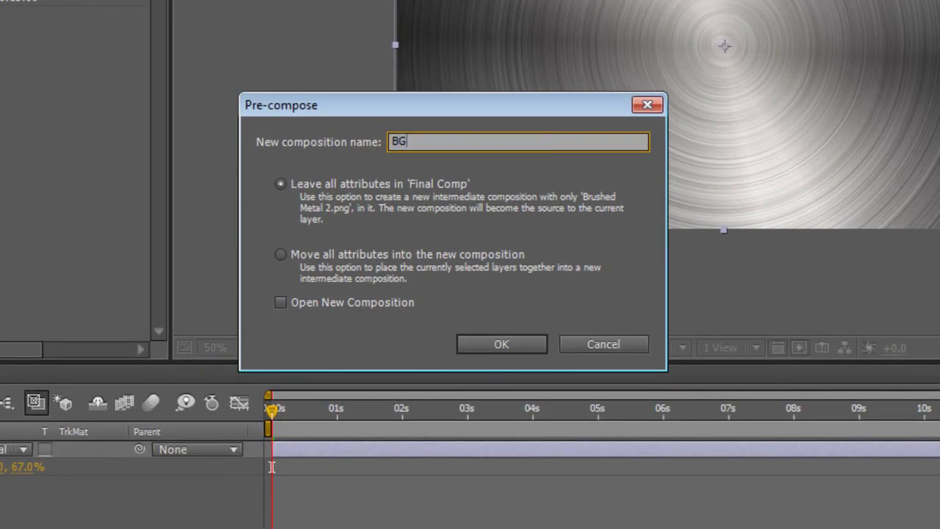
type("Texture Precom")
left_click(379, 263)
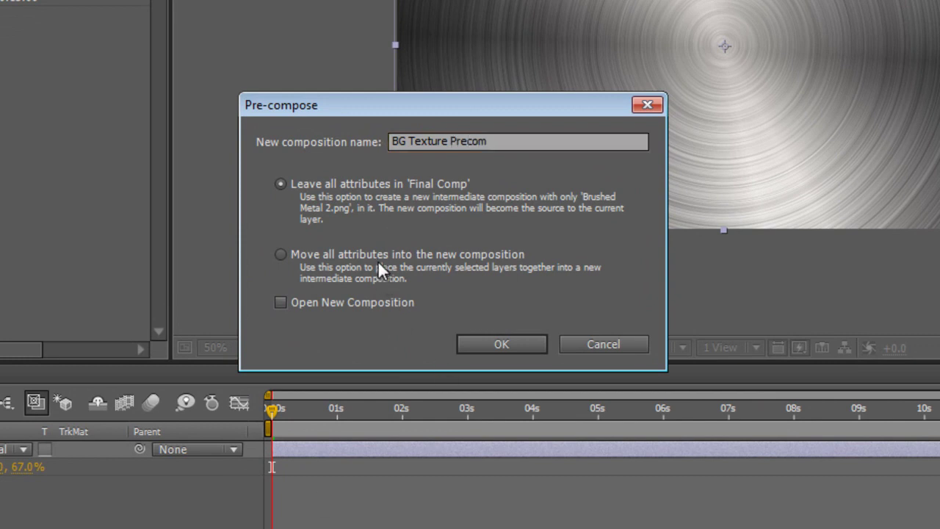
left_click(357, 257)
left_click(516, 342)
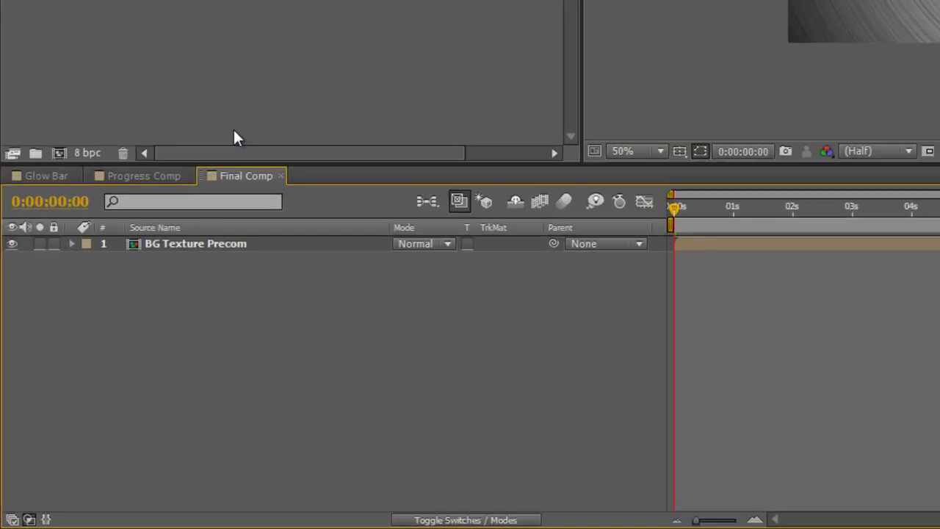
Copy the Luma Matte layer from Progress Comp into Final Comp and make it visible.
left_click(89, 342)
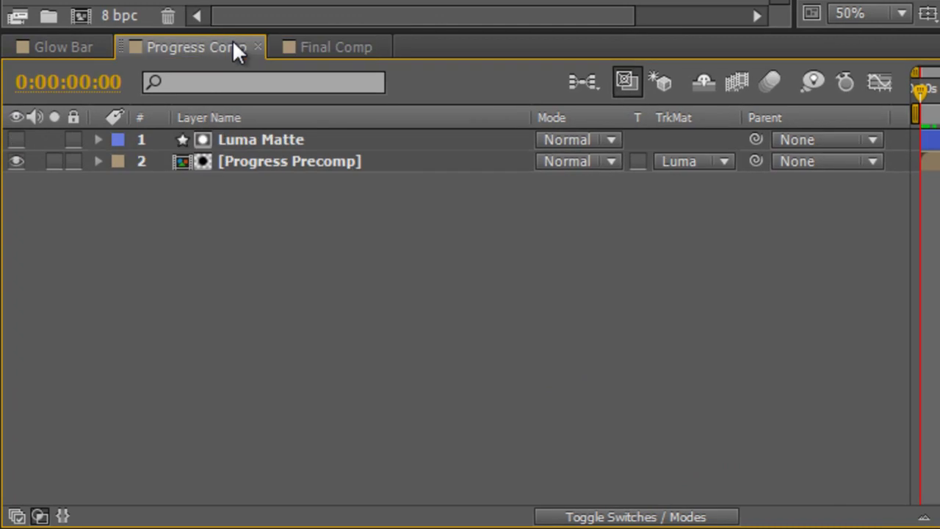
left_click(283, 138)
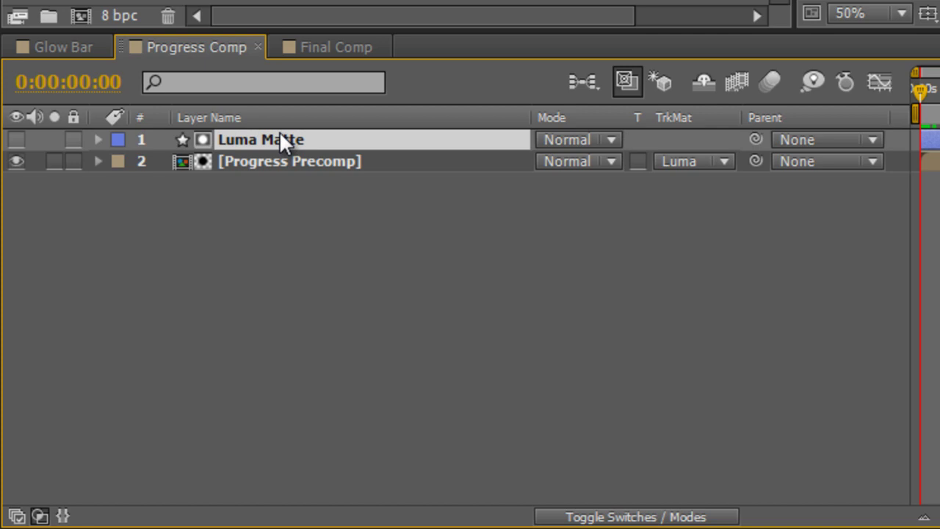
left_click(362, 47)
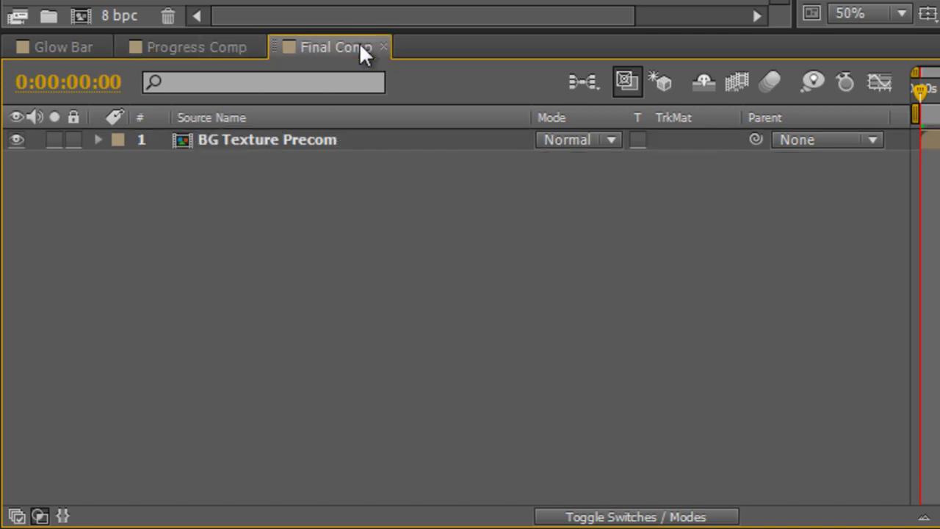
key("ctrl+v")
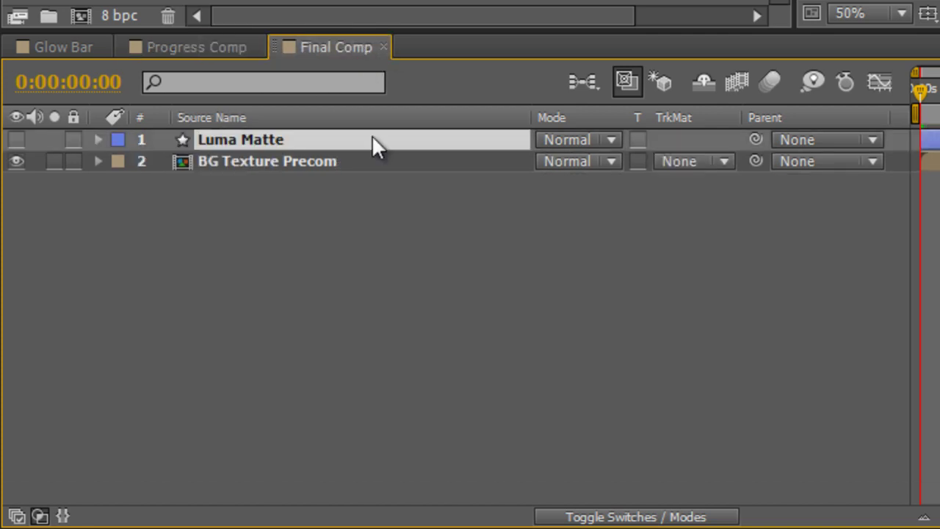
left_click(17, 140)
left_click(243, 356)
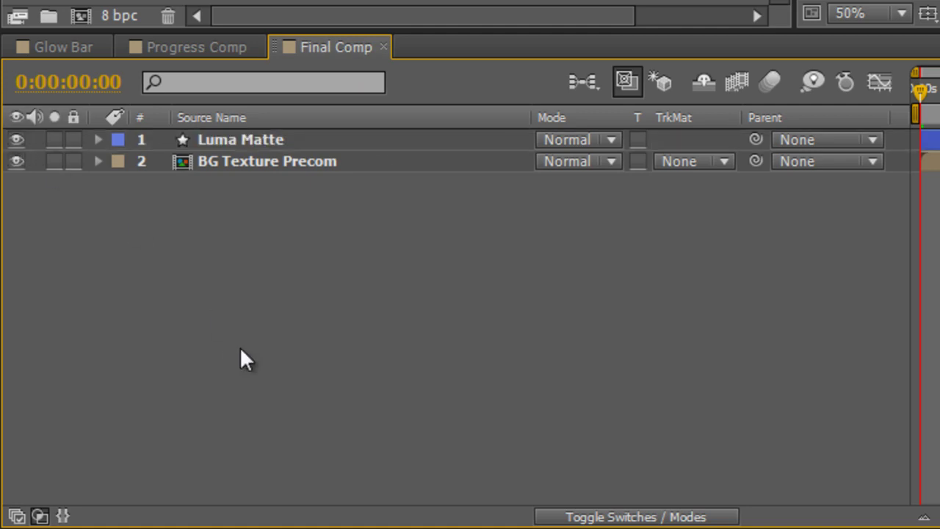
Set BG Texture Precom's track matte to Luma Matte "Luma Matte".
left_click(360, 170)
left_click(724, 161)
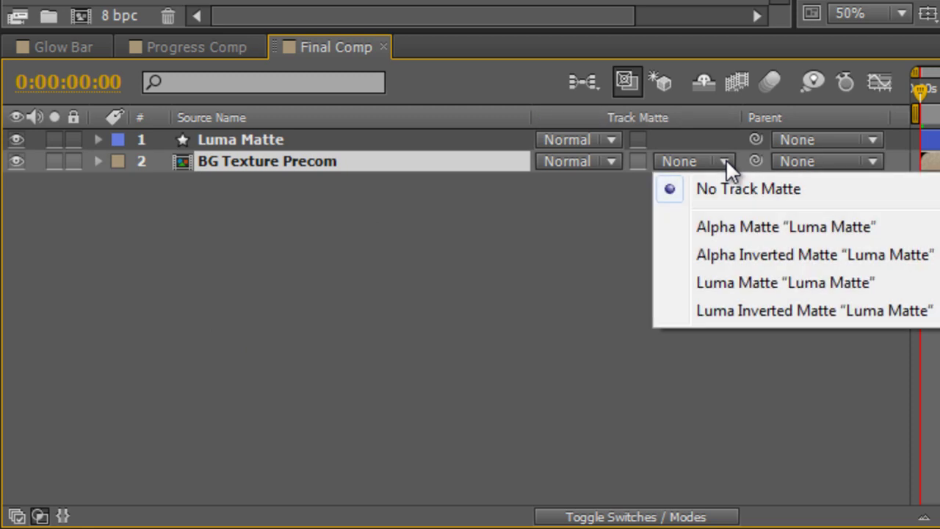
left_click(776, 288)
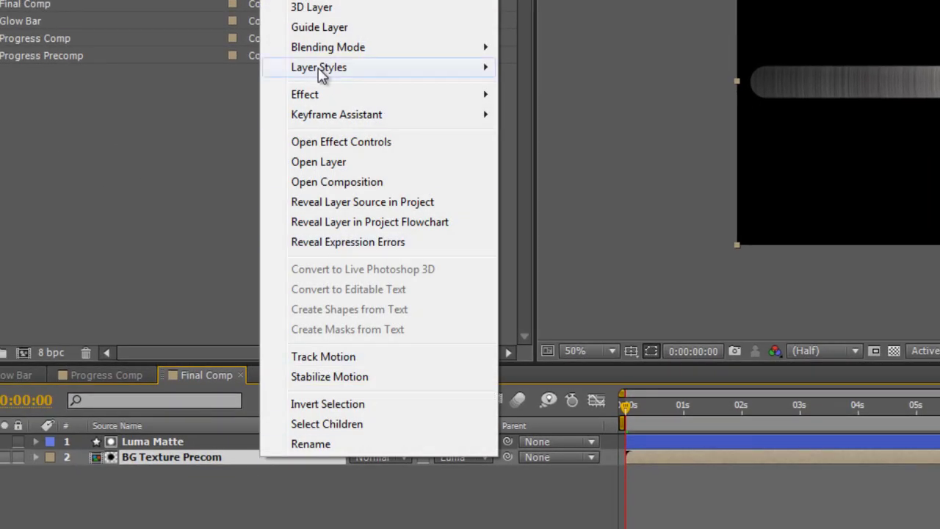
Give BG Texture Precom a Bevel and Emboss style with Direction Down and Size about 35.
mouse_move(493, 69)
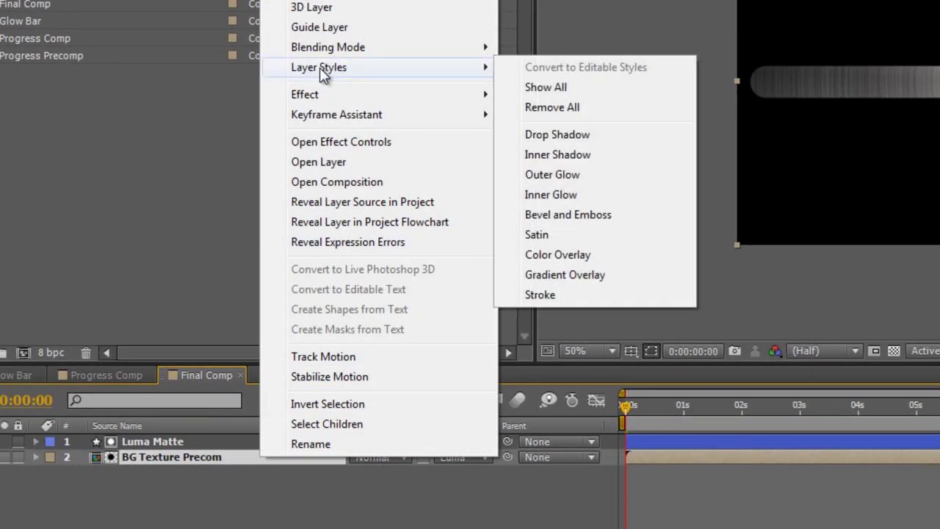
left_click(581, 215)
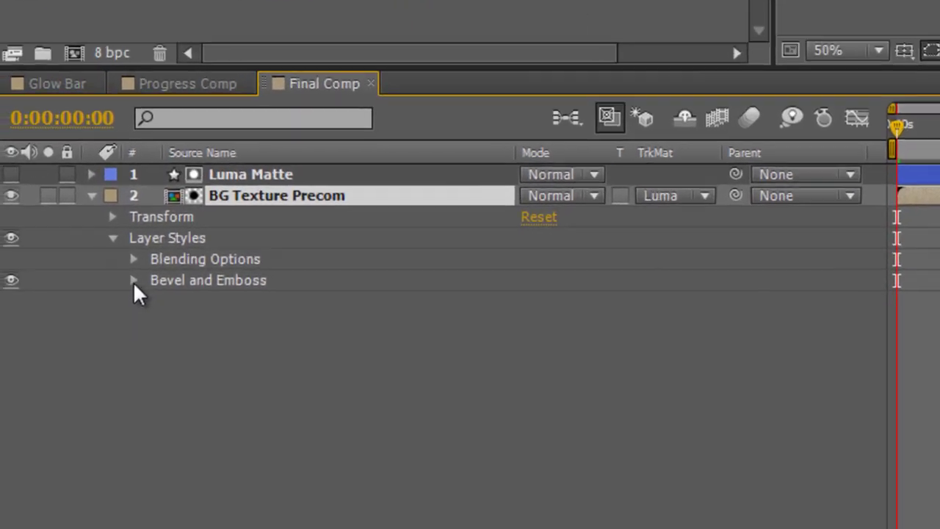
left_click(73, 496)
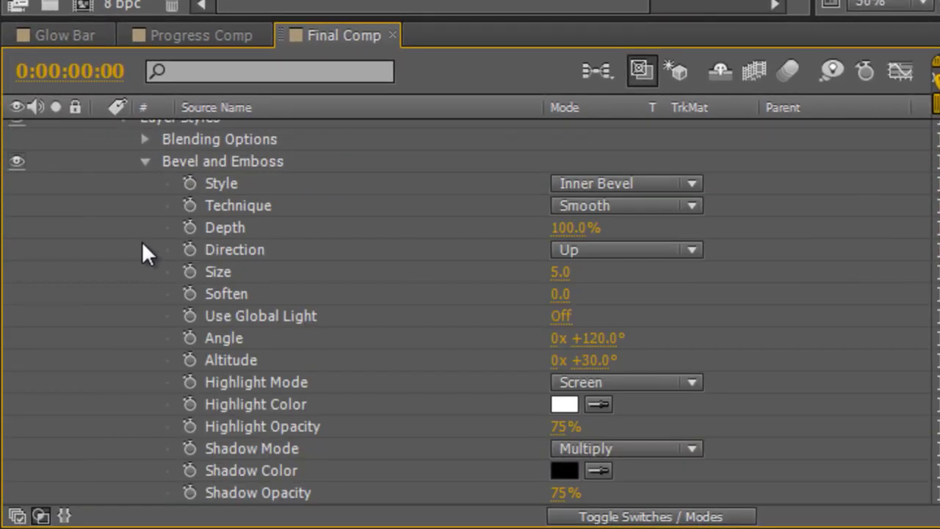
left_click(643, 247)
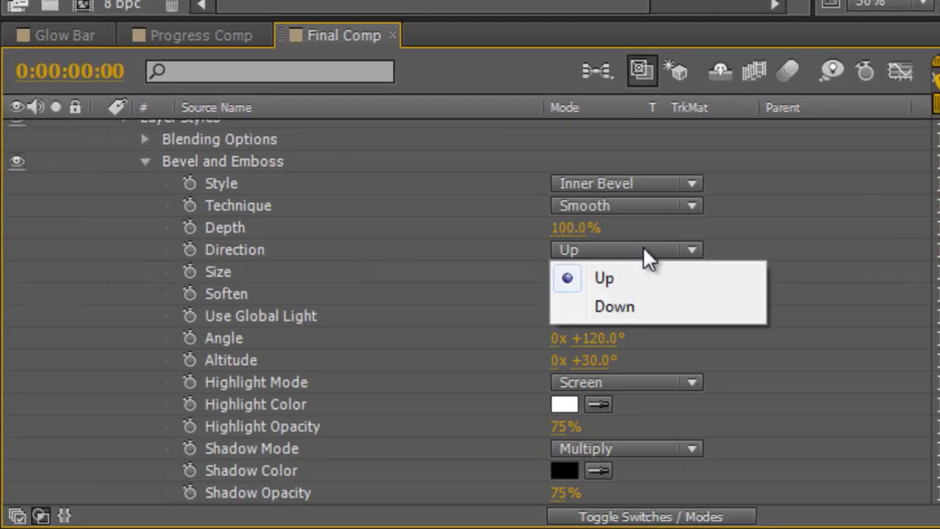
left_click(649, 307)
left_click_drag(559, 273, 592, 270)
left_click(564, 272)
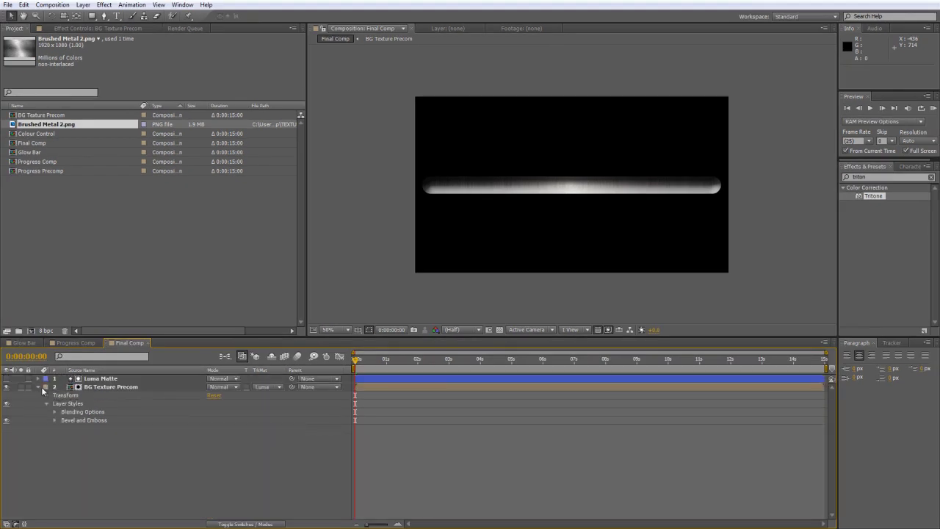
Add a second BG Texture Precom from the Project panel as the bottom background layer.
left_click(38, 387)
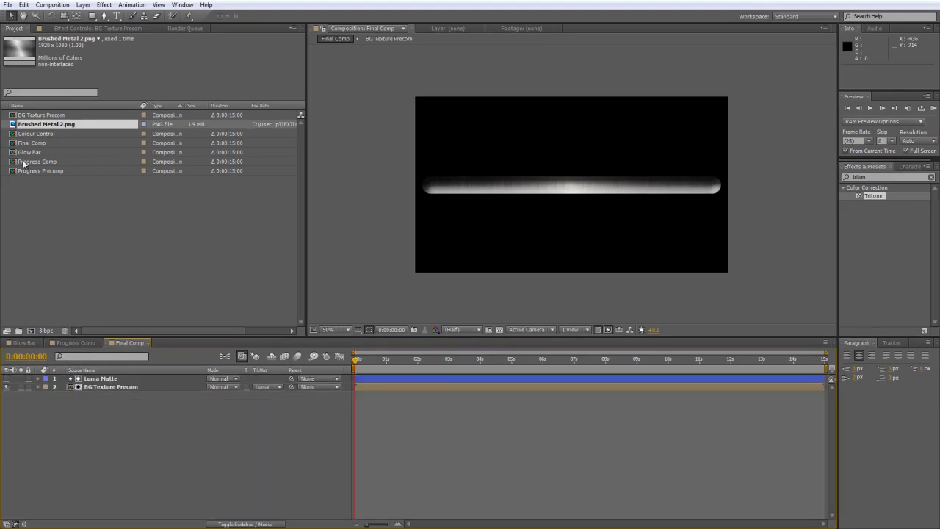
left_click(12, 117)
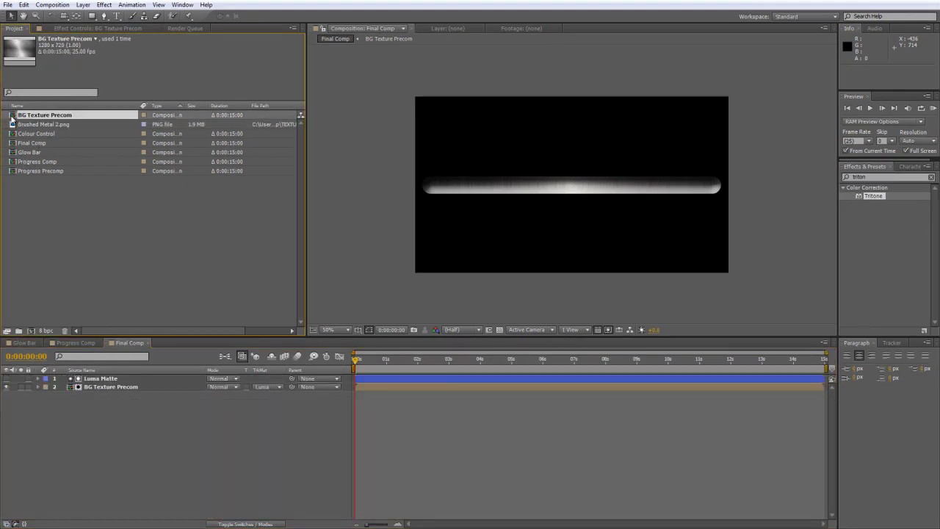
left_click_drag(12, 116, 110, 475)
left_click(110, 476)
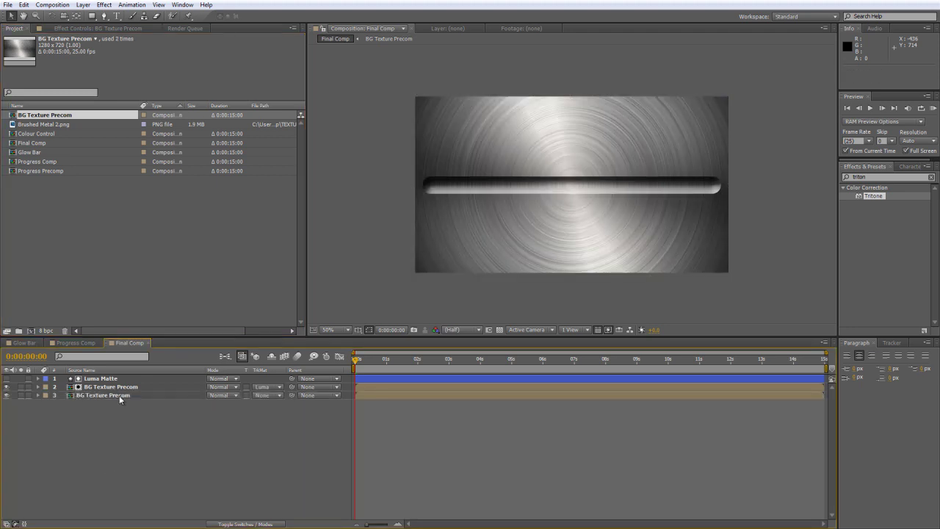
left_click(122, 397)
left_click(116, 389)
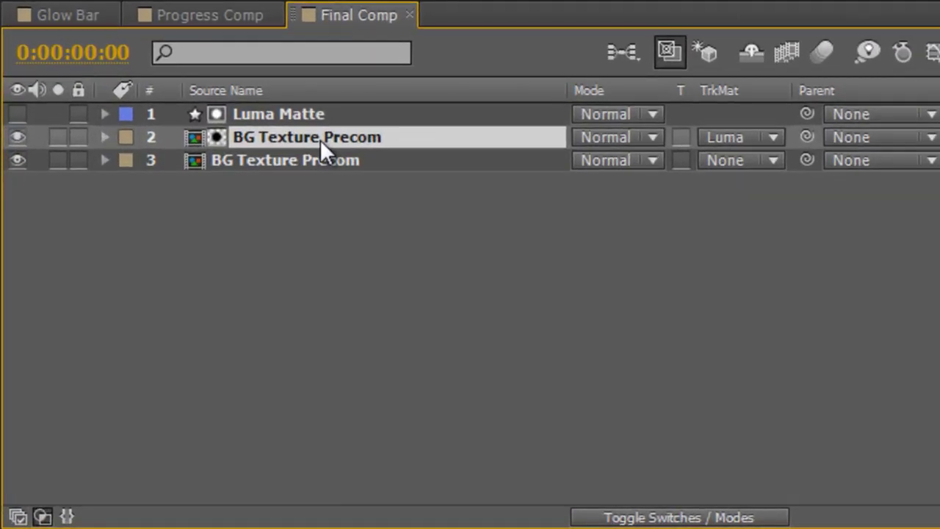
Give the matted BG Texture Precom a white Stroke style, size 1, at 50% opacity.
right_click(321, 139)
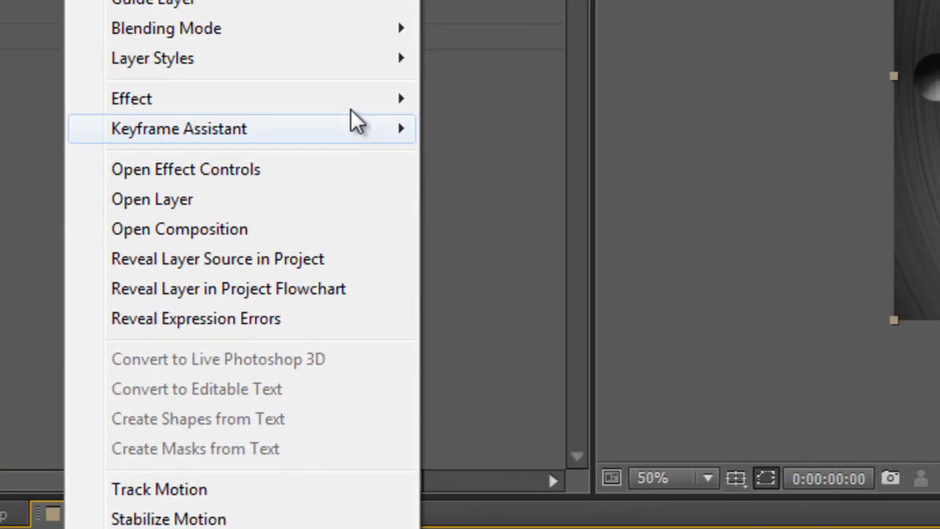
mouse_move(336, 74)
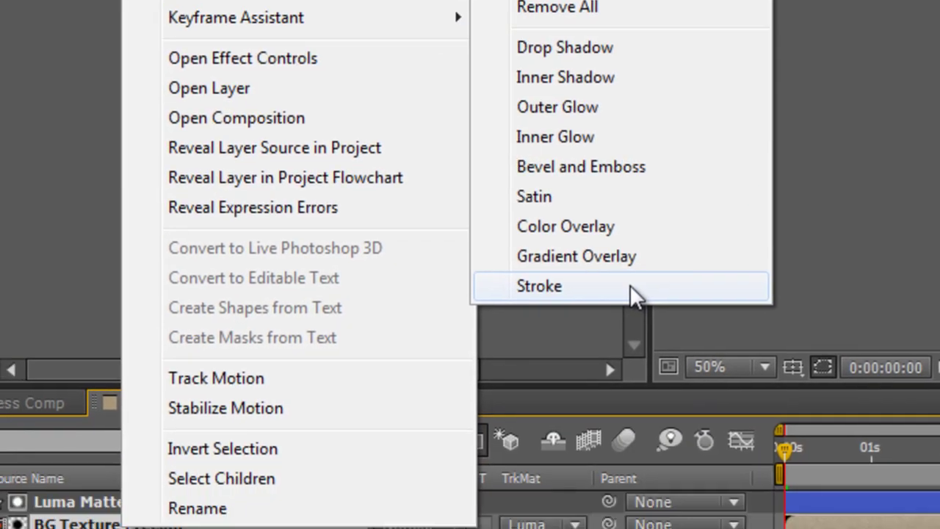
left_click(621, 406)
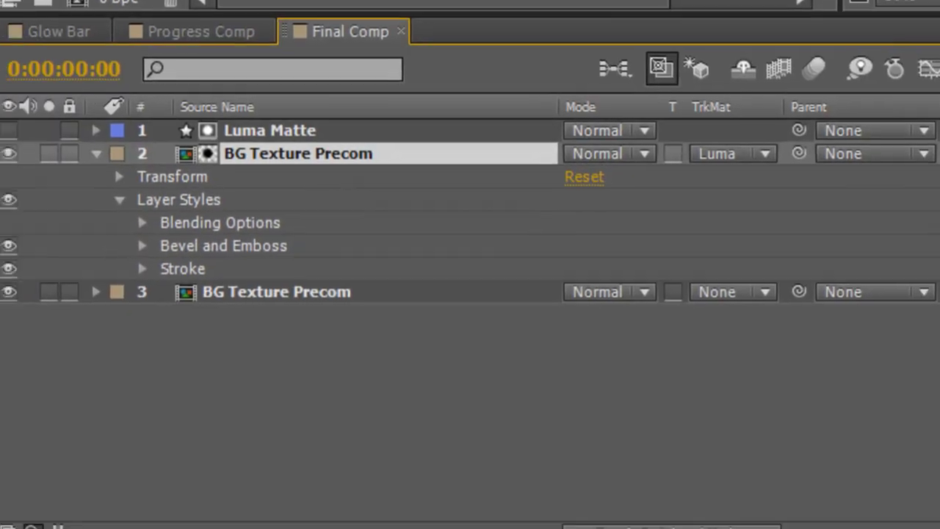
left_click(151, 251)
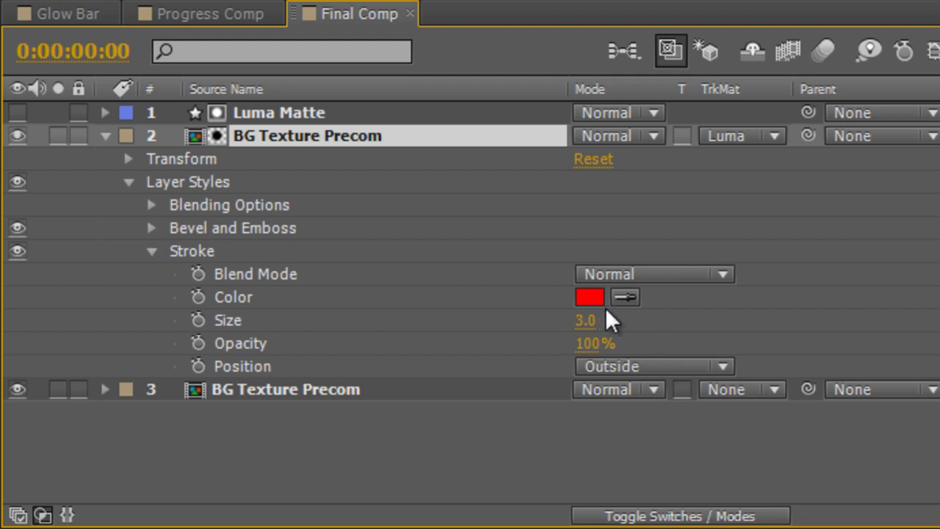
left_click(590, 297)
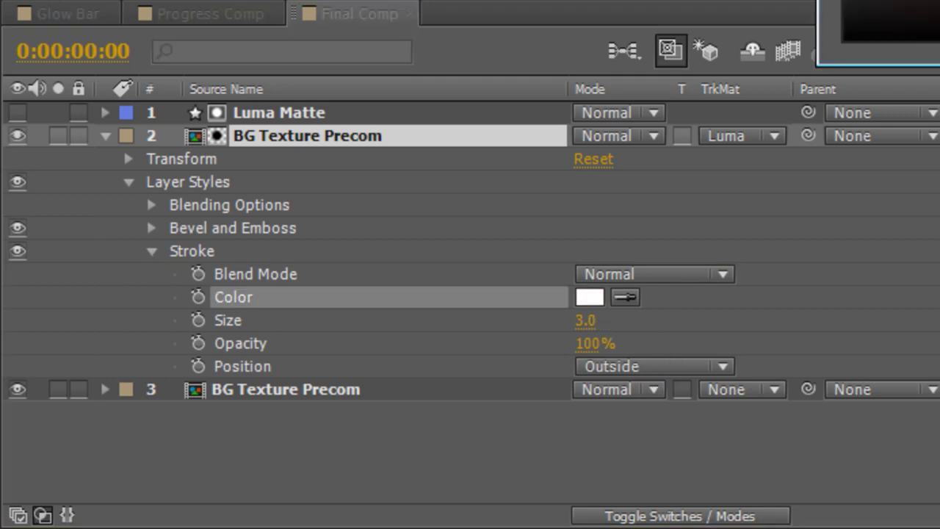
key("Return")
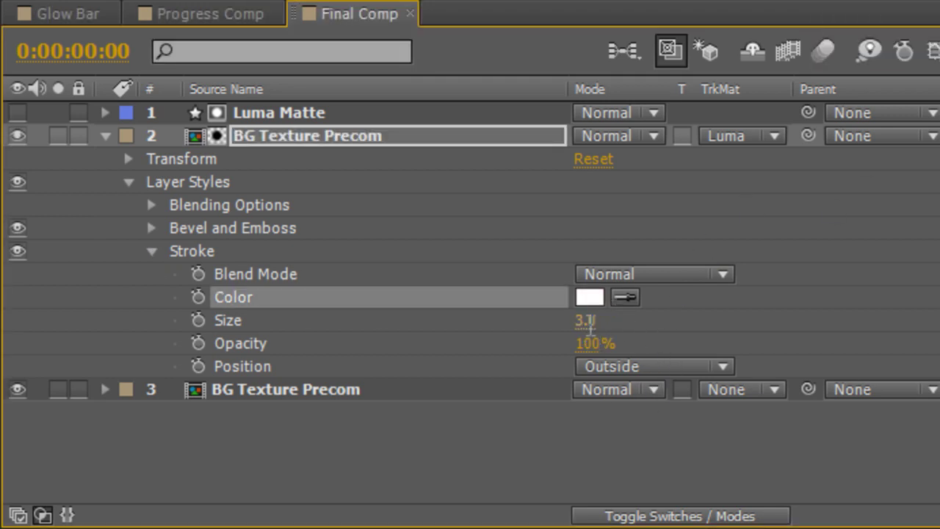
left_click(586, 320)
type("1")
key("Return")
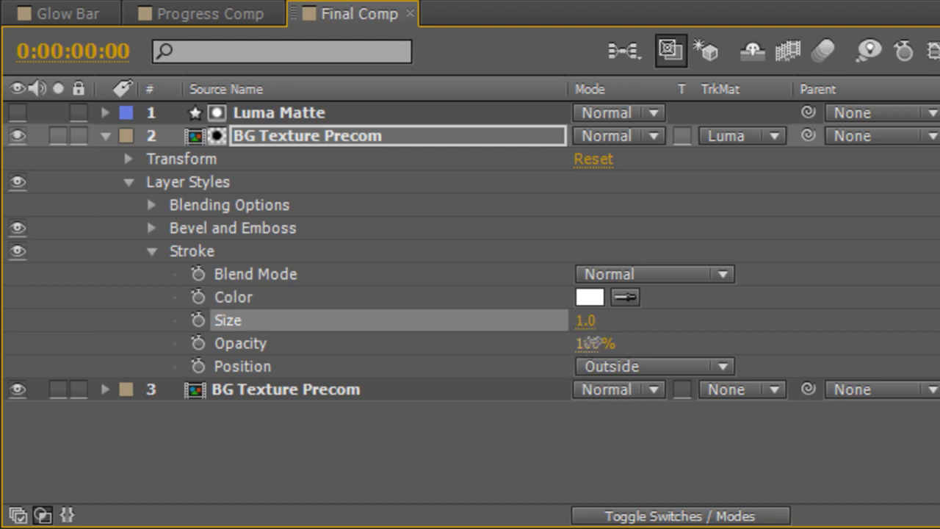
left_click(594, 343)
type("50")
key("Return")
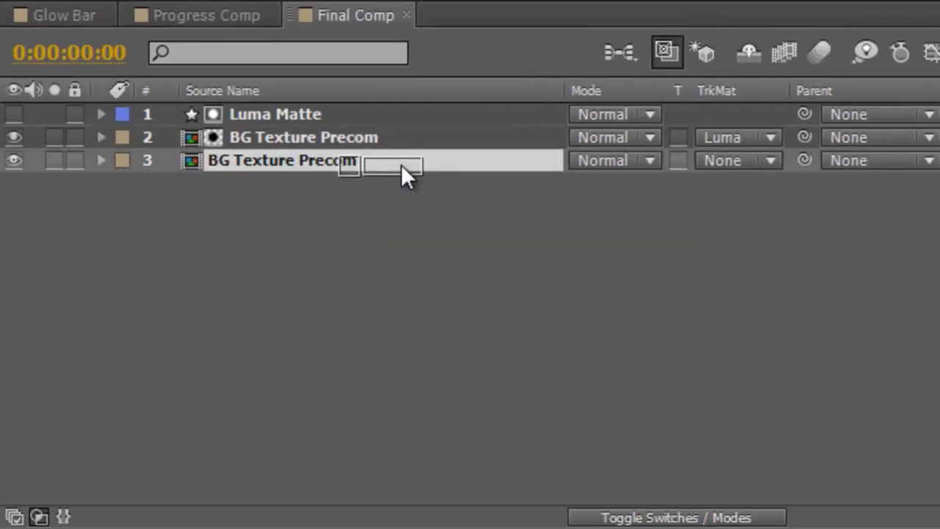
Darken the background BG Texture Precom copy with a Curves effect.
left_click_drag(404, 171, 407, 173)
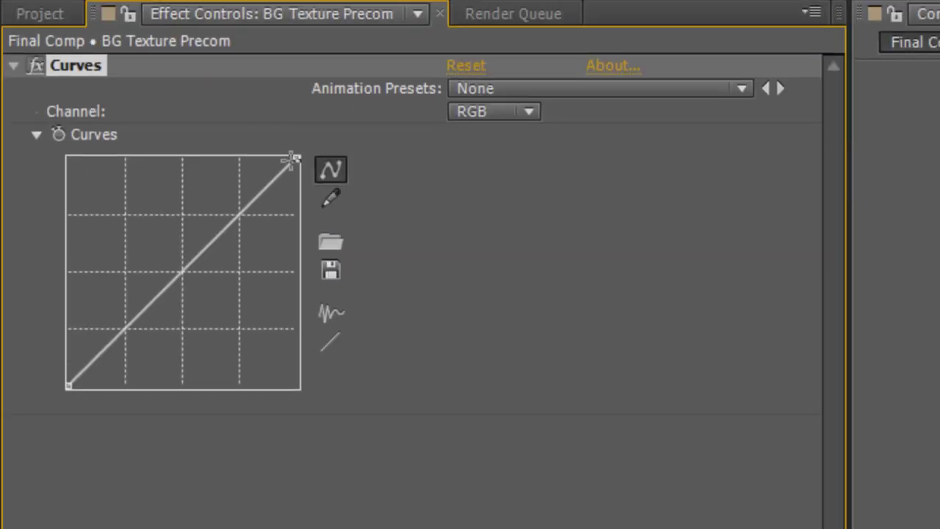
left_click_drag(297, 63, 309, 109)
left_click_drag(308, 210, 312, 223)
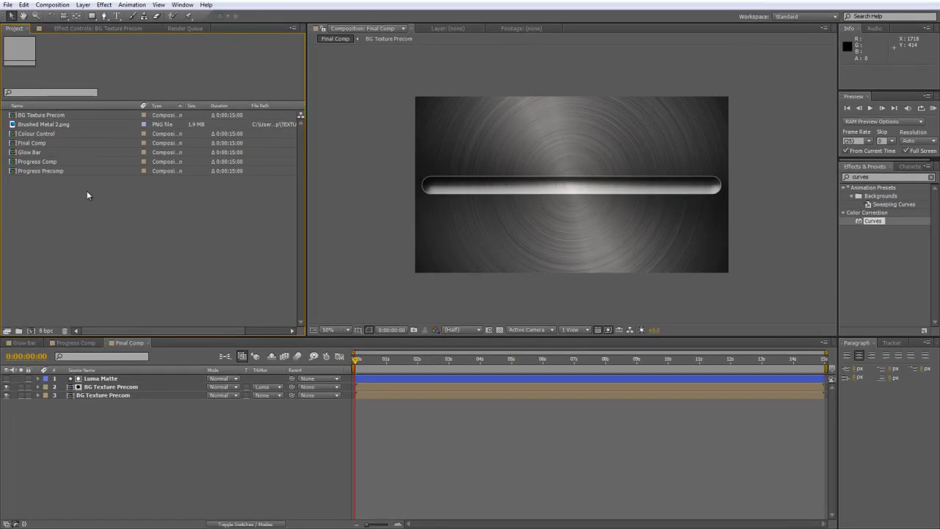
Place Progress Comp as the top layer of Final Comp and preview the bar around 4 seconds.
left_click(12, 162)
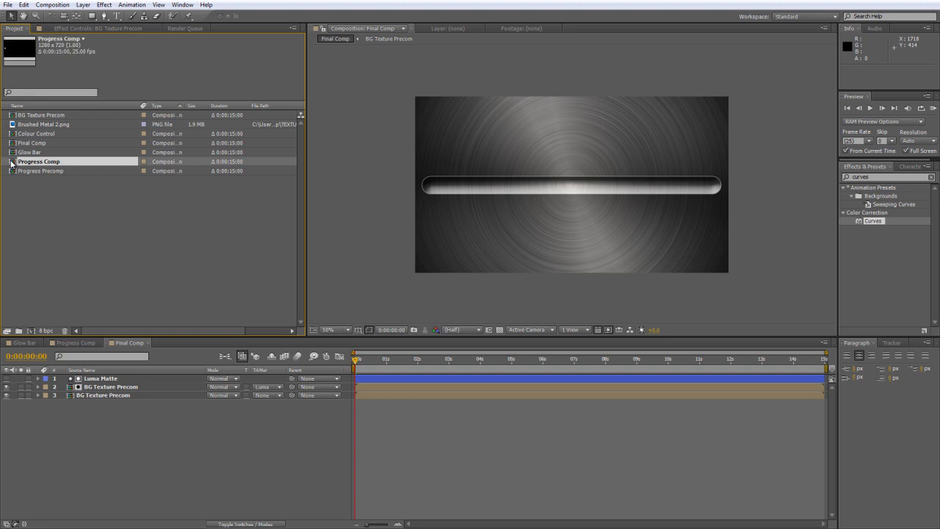
left_click_drag(11, 161, 28, 379)
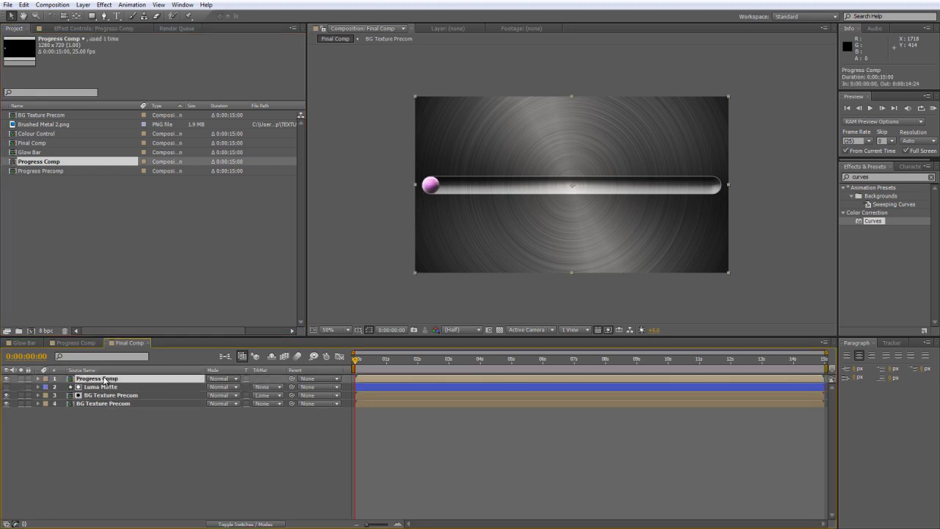
left_click_drag(356, 360, 559, 360)
left_click(173, 478)
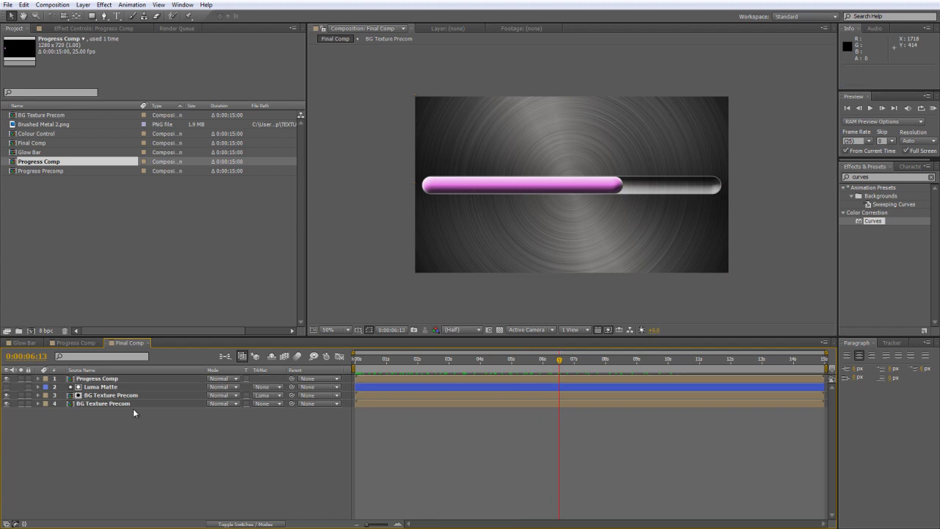
left_click(127, 380)
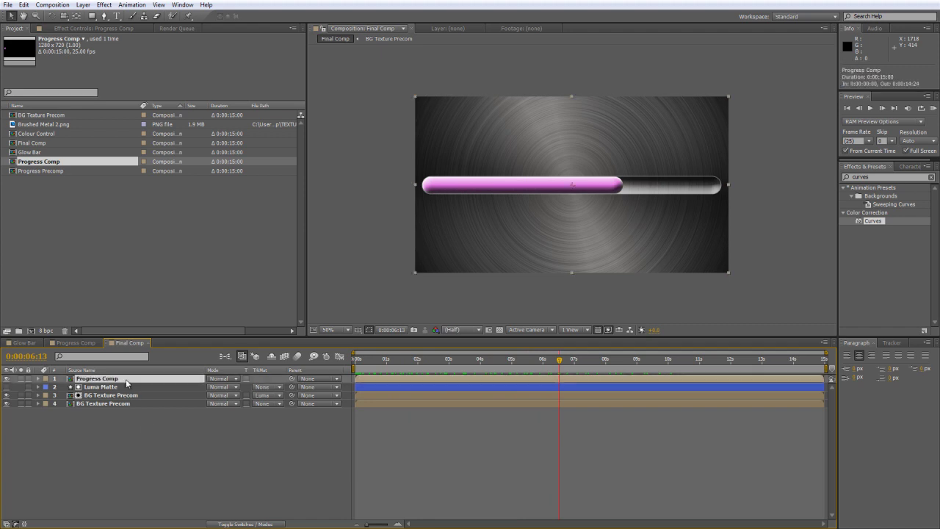
Add an Outer Glow layer style to the Progress Comp layer and expand its settings.
right_click(127, 382)
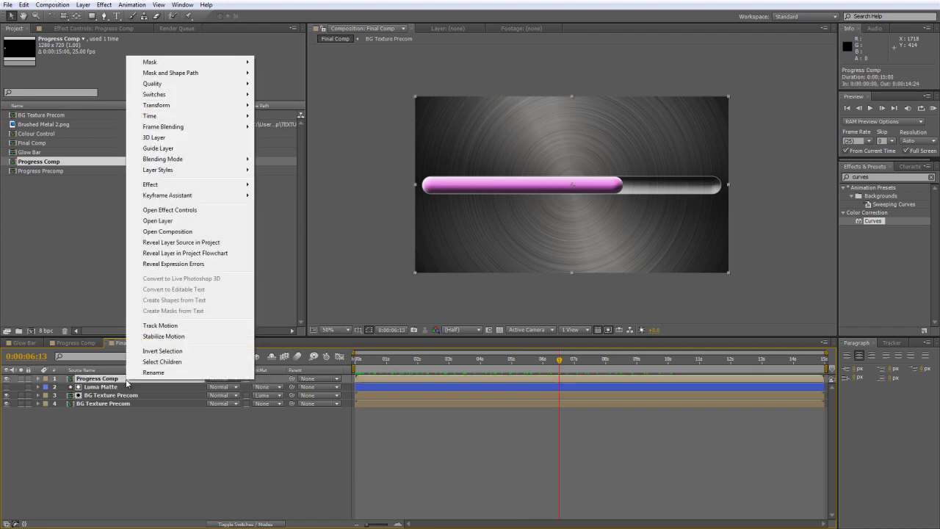
mouse_move(186, 172)
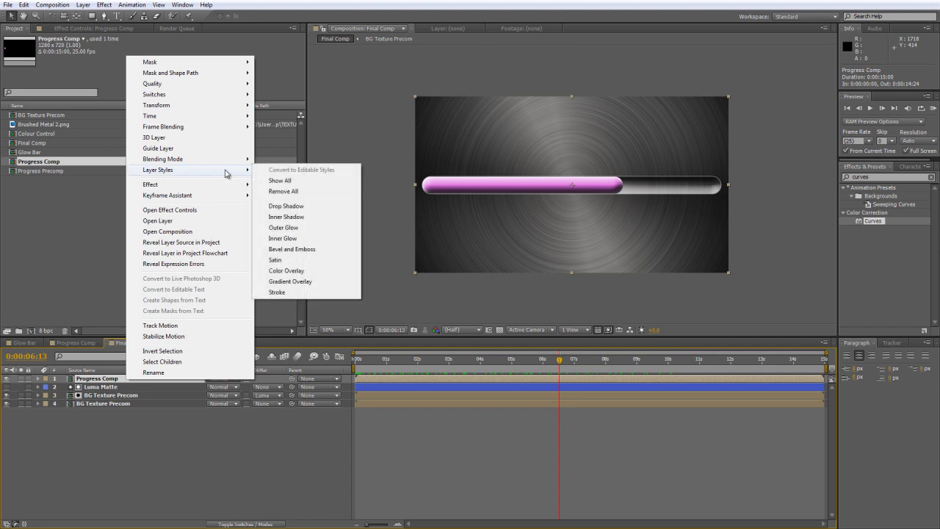
left_click(313, 229)
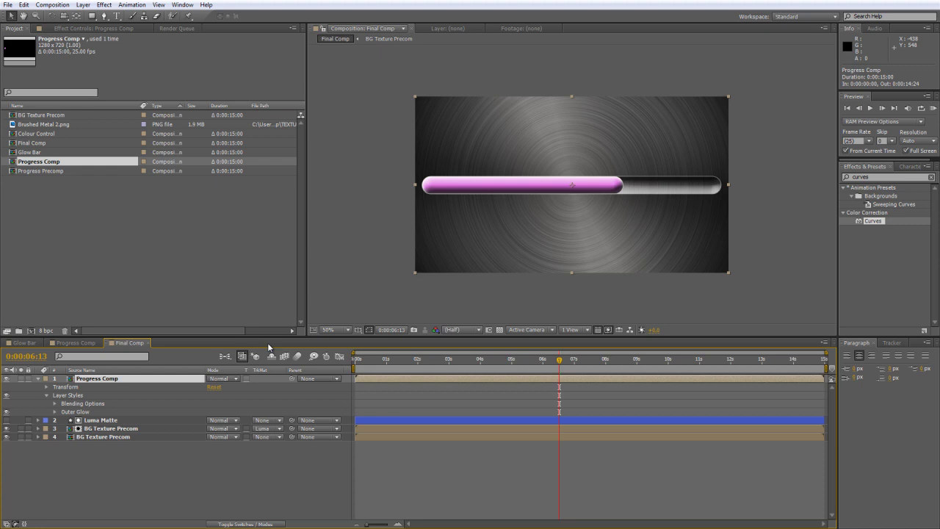
left_click(53, 413)
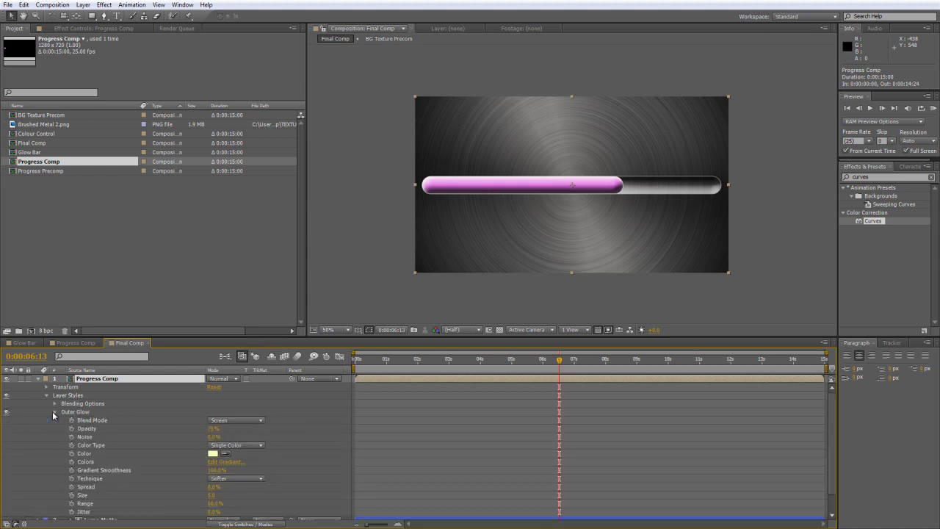
left_click(283, 452)
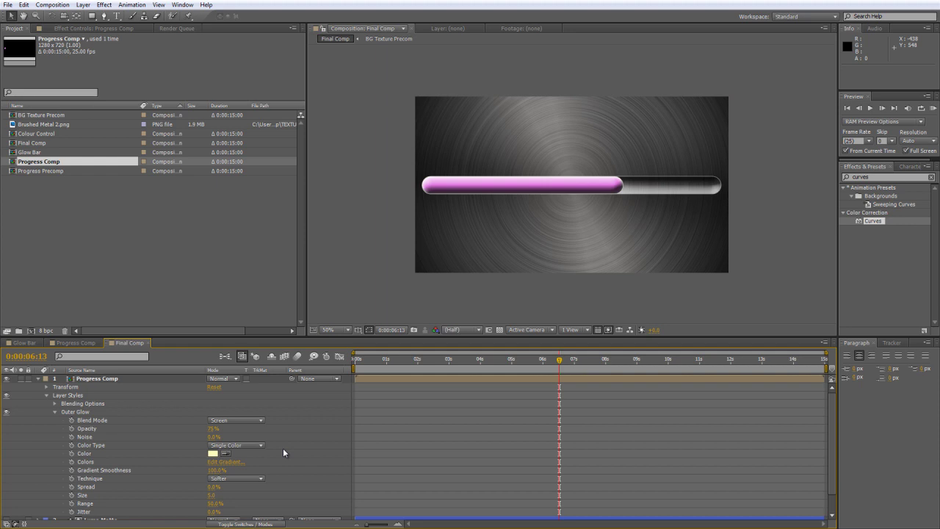
Link Progress Comp's Outer Glow Color by expression to Shape Layer 1's Fill Color in Colour Control.
left_click(15, 135)
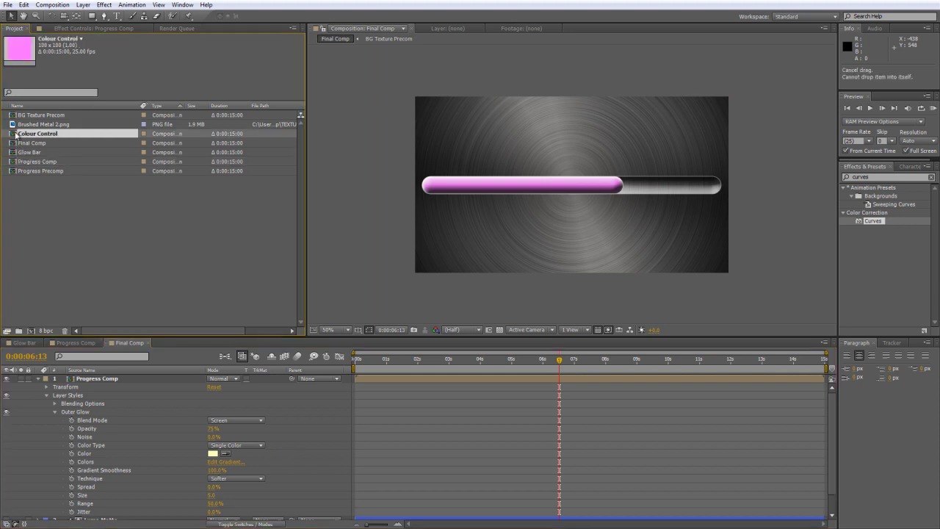
double_click(15, 135)
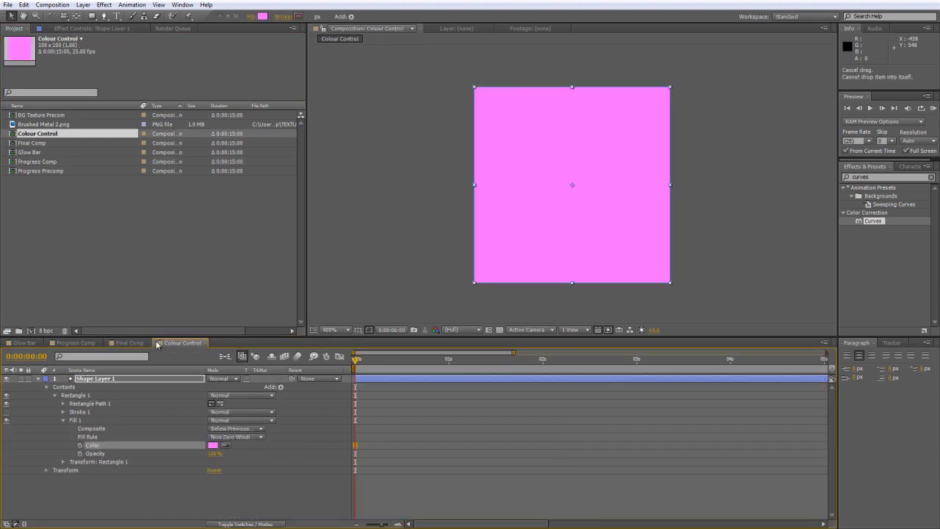
left_click_drag(156, 345, 578, 447)
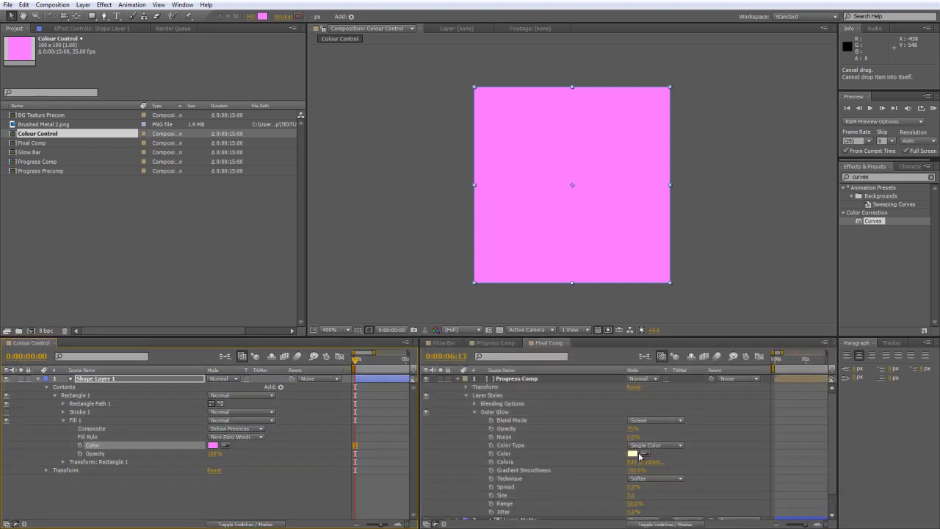
left_click(506, 413)
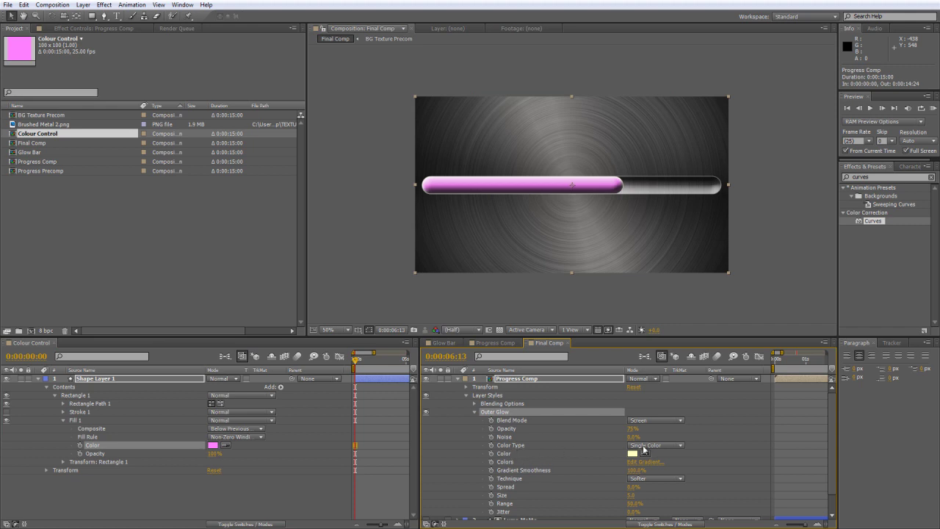
left_click(492, 457, "alt")
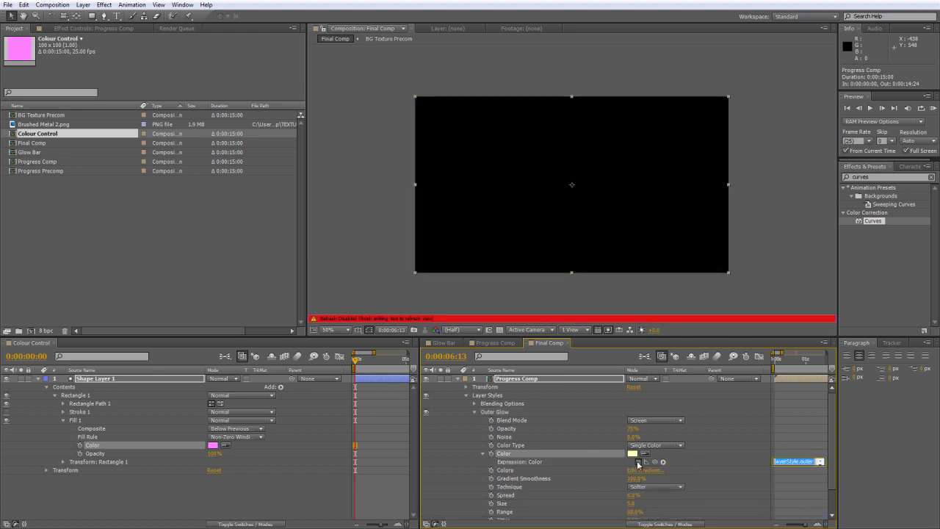
left_click_drag(656, 463, 108, 444)
left_click(444, 444)
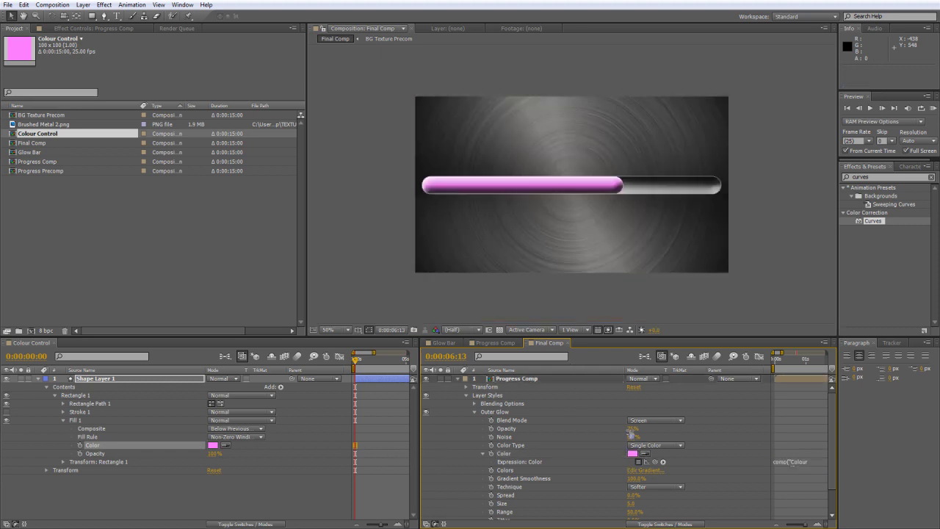
Set the outer glow opacity to 75% and increase its size.
left_click_drag(630, 433, 645, 430)
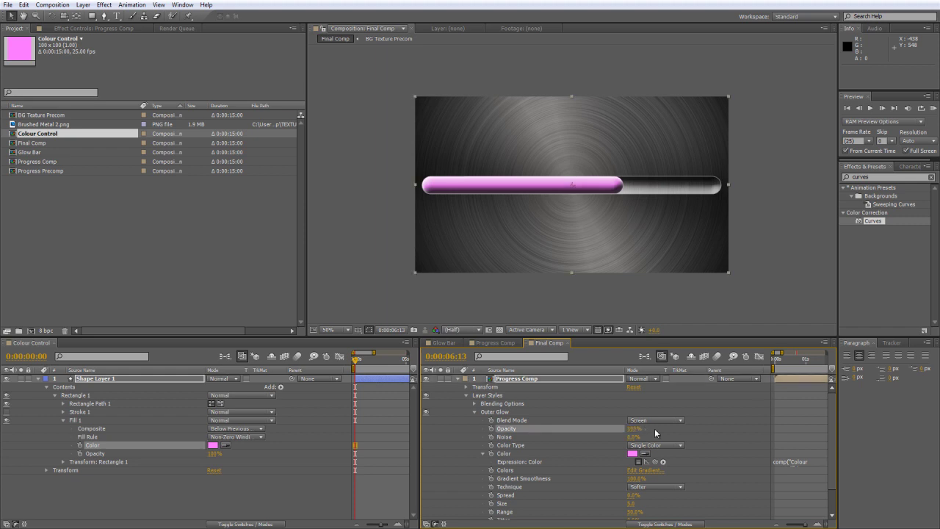
left_click(683, 433)
scroll(734, 463, "down", 2)
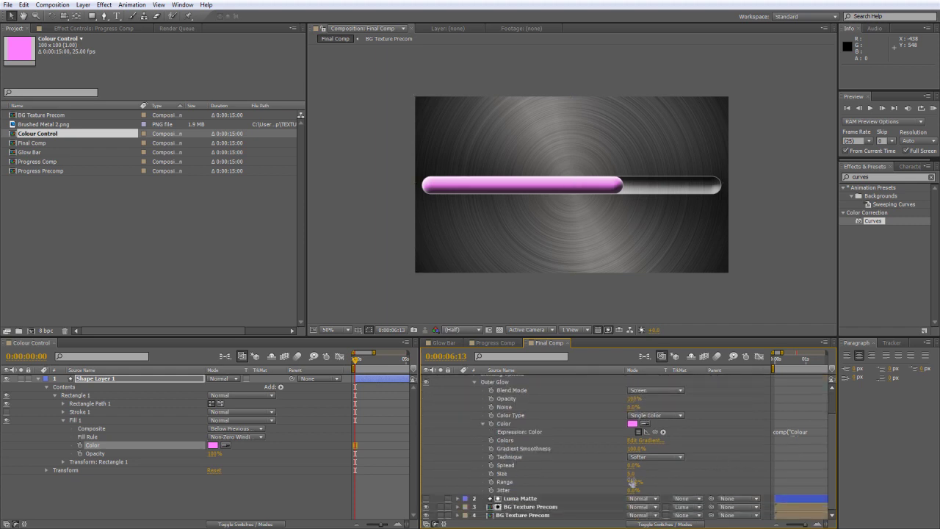
left_click_drag(631, 474, 634, 473)
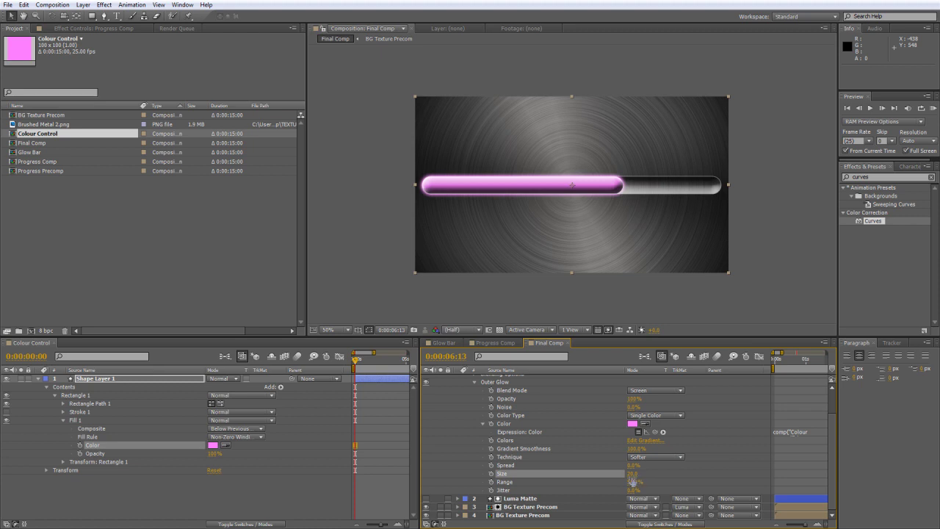
left_click(663, 467)
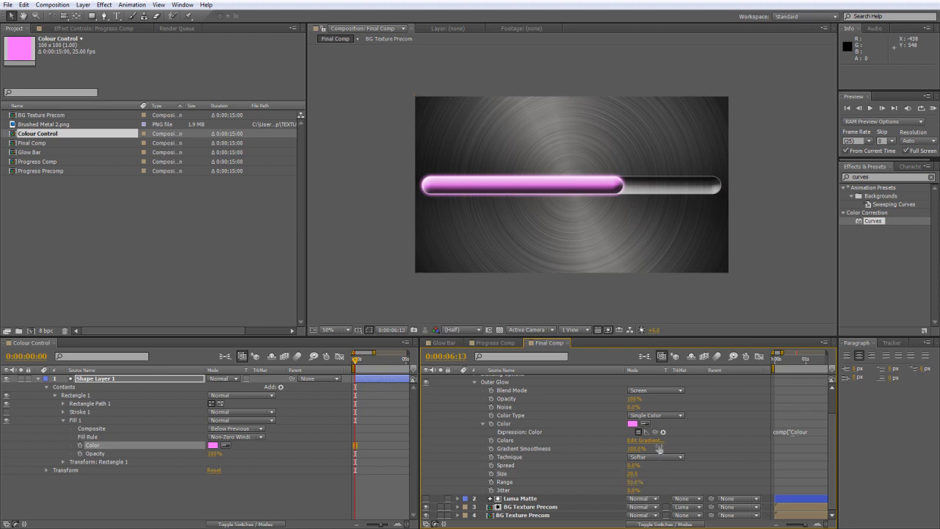
left_click(633, 399)
type("70")
key("Return")
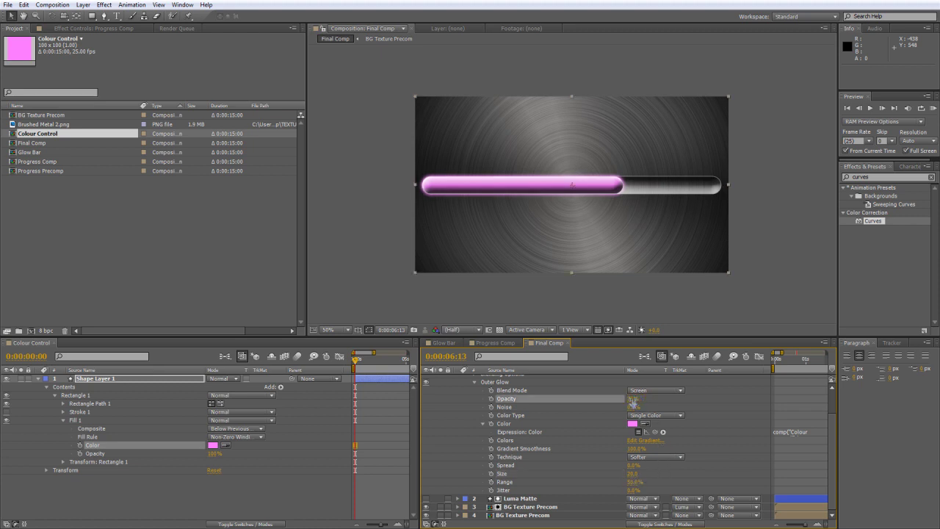
left_click_drag(633, 402, 712, 413)
left_click(704, 413)
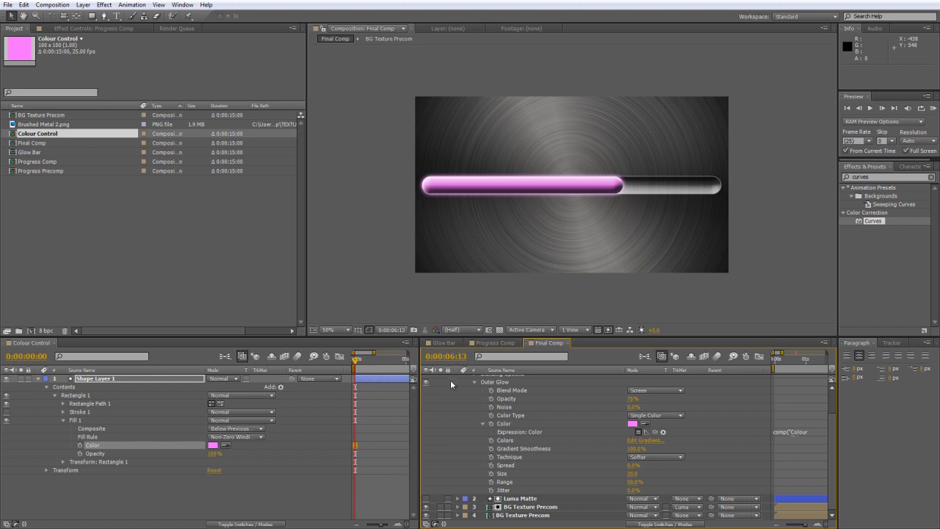
Close the Colour Control timeline and scrub back to watch the bar fill.
left_click(60, 343)
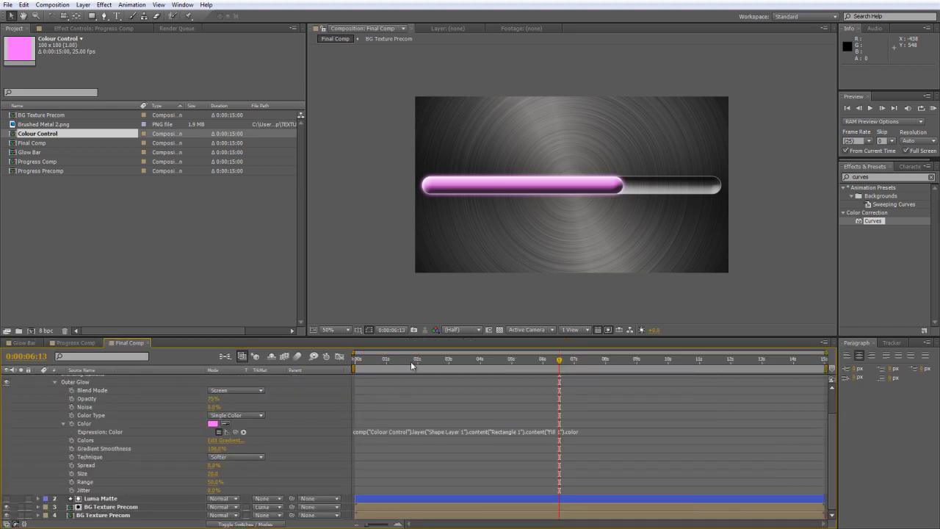
left_click_drag(357, 359, 256, 363)
scroll(153, 406, "up", 3)
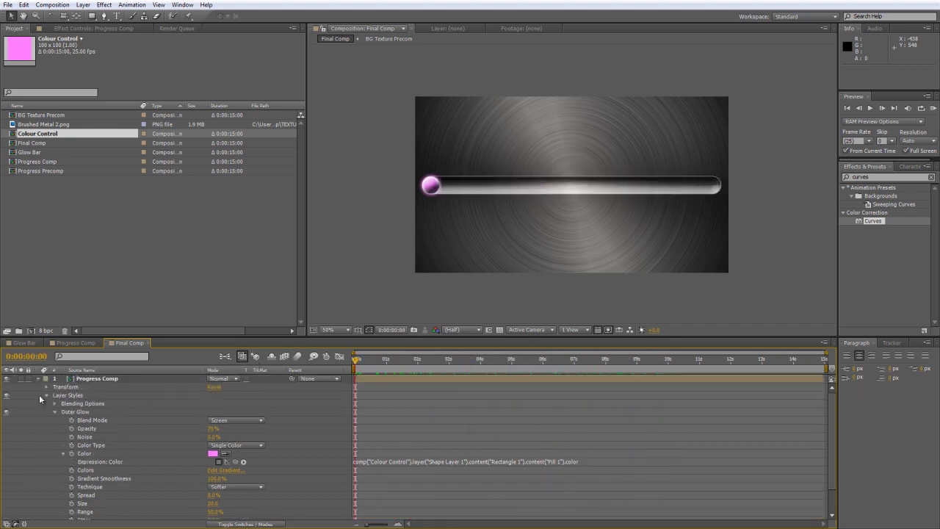
Apply the CC Light Sweep effect, found by searching 'cc light', to the Progress Comp layer.
left_click(40, 382)
left_click(97, 379)
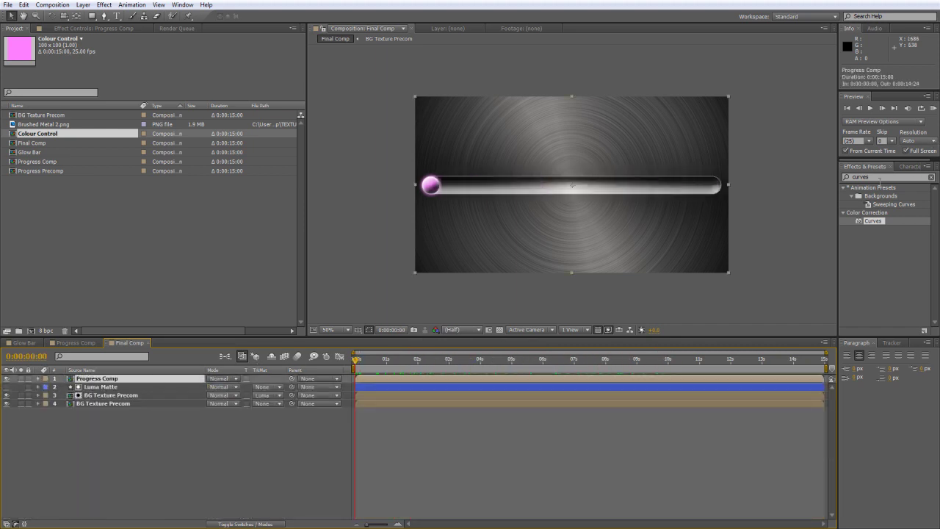
left_click_drag(873, 221, 737, 185)
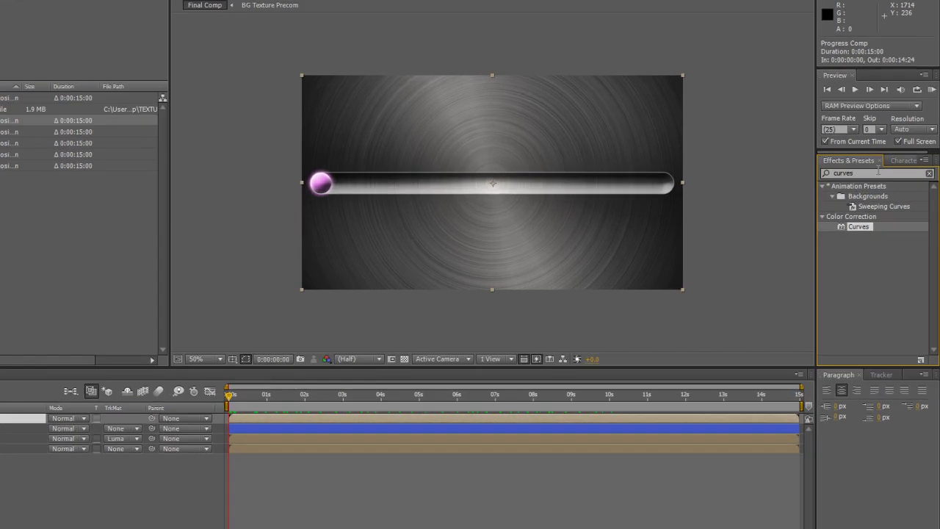
key("ctrl+f")
type("cc light")
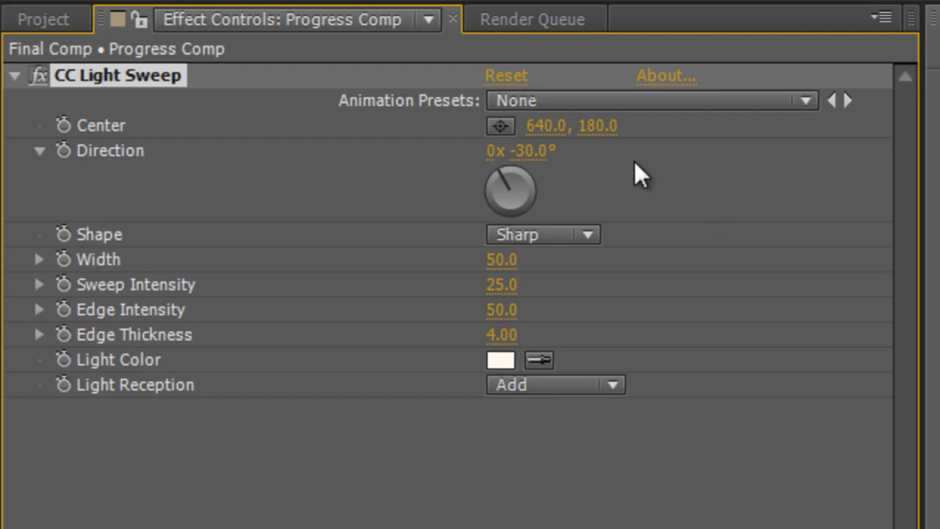
Set the CC Light Sweep Center to 640, 360.
left_click(601, 131)
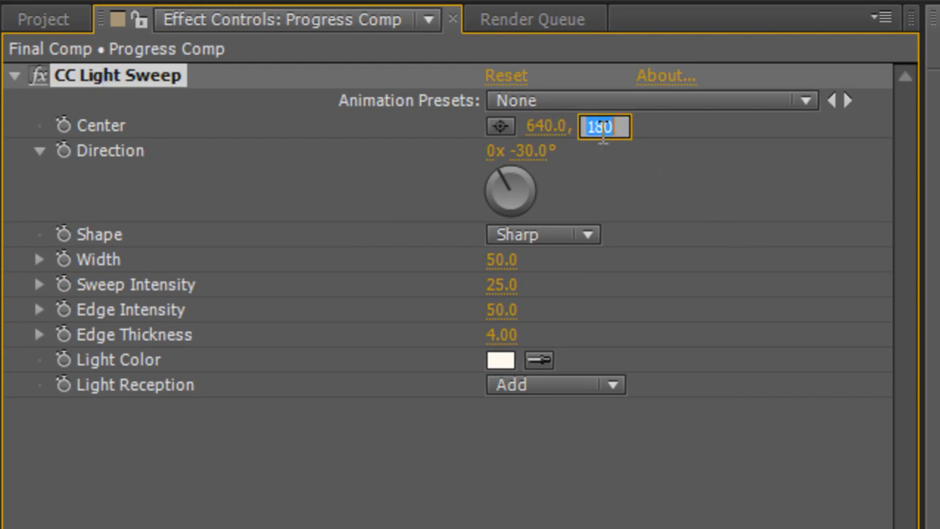
left_click(662, 147)
left_click_drag(593, 132, 850, 130)
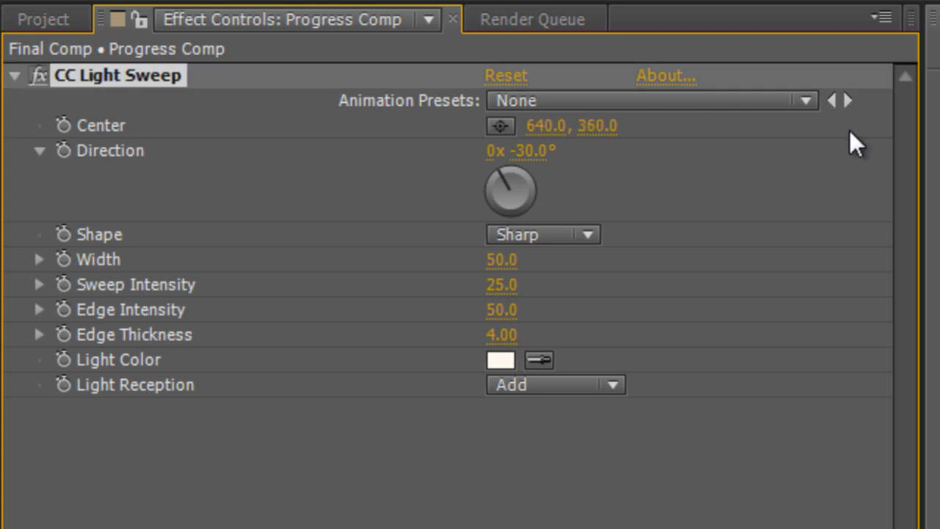
left_click(591, 133)
key("Return")
left_click(764, 133)
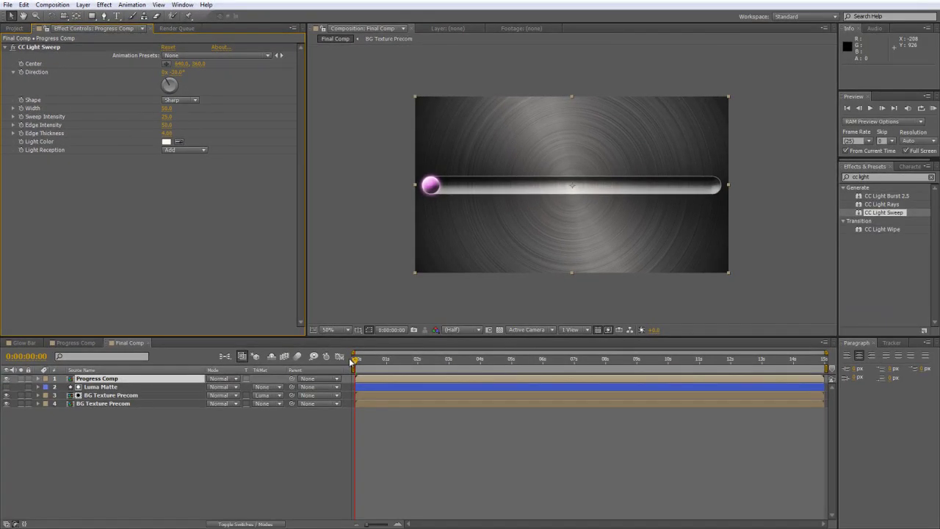
At time zero, set the sweep Center X to 1280 and add a Center keyframe.
left_click(357, 363)
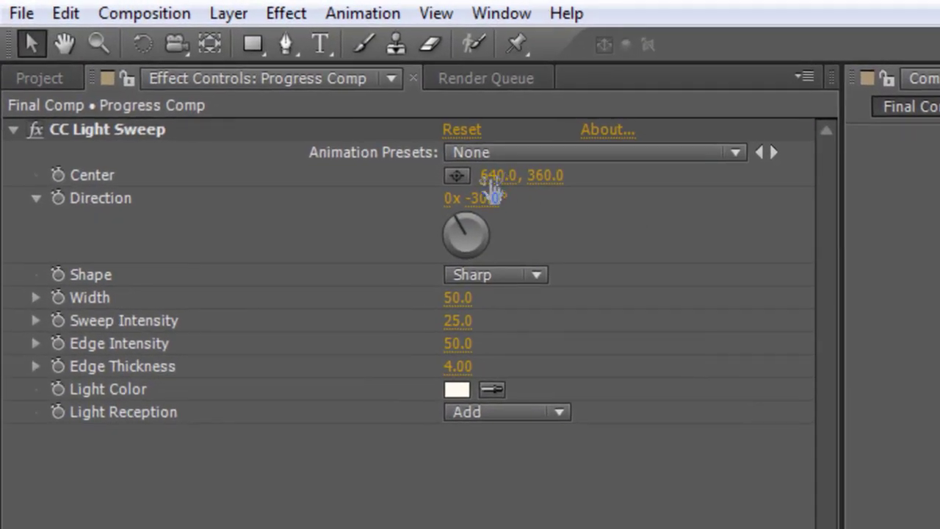
left_click(485, 175)
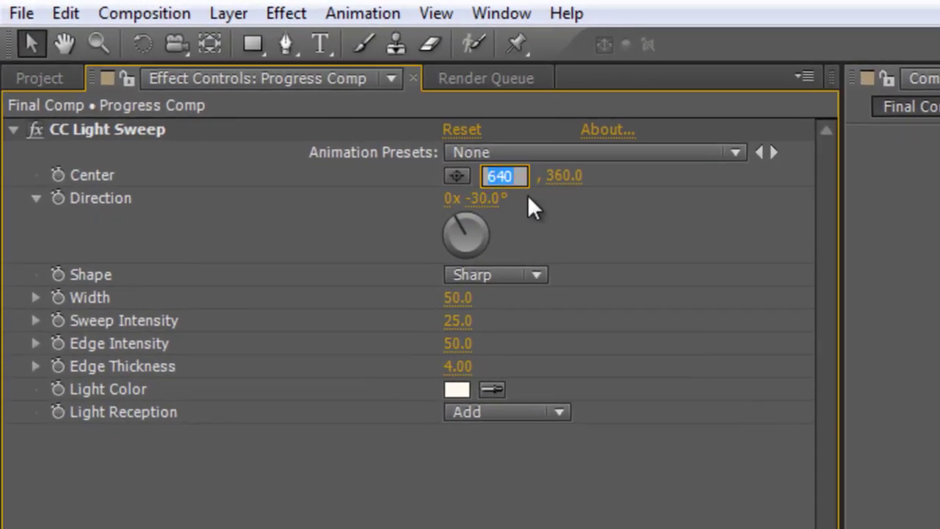
type("1280")
key("Return")
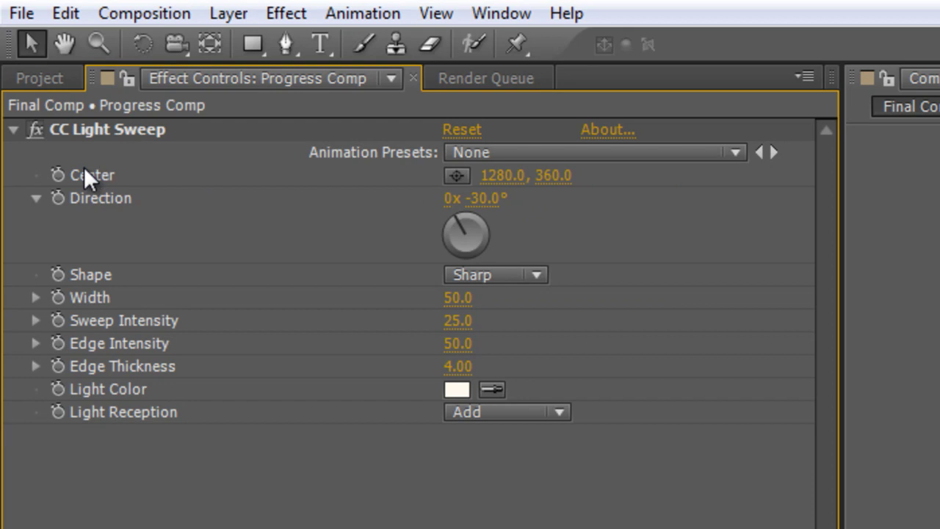
left_click(52, 175)
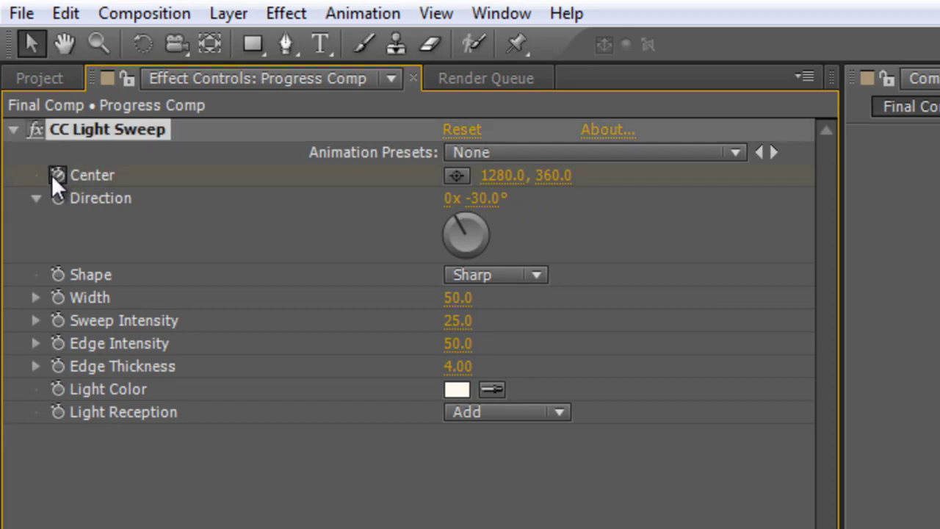
Set the sweep Direction to 0° and its Shape to Linear.
left_click(484, 198)
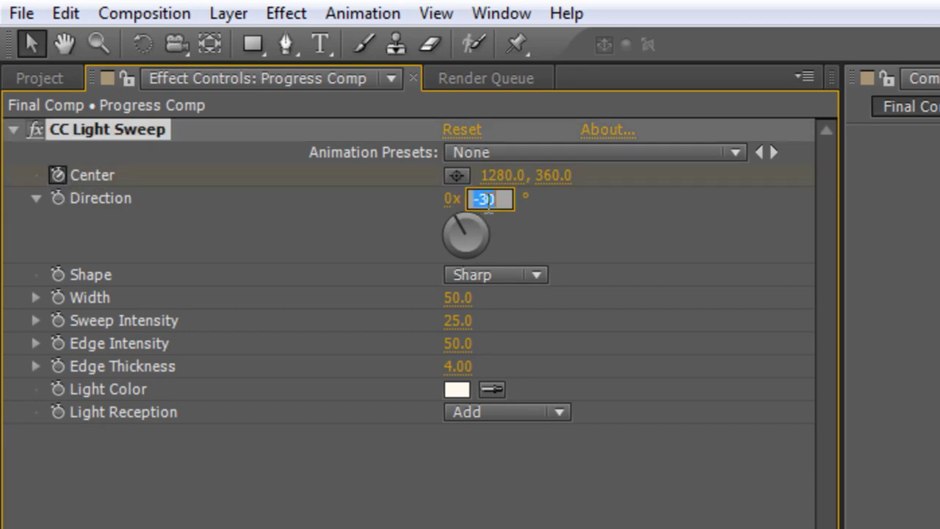
type("0")
key("Return")
left_click(716, 231)
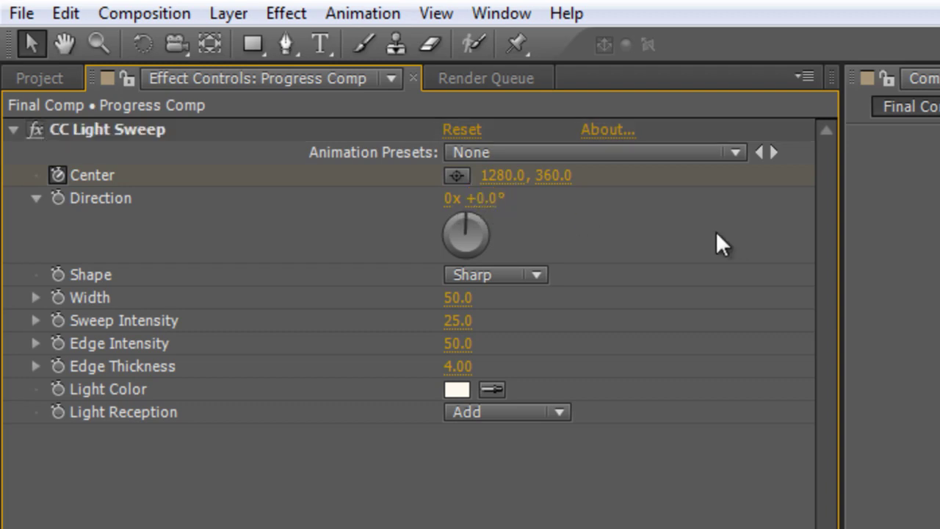
left_click(513, 274)
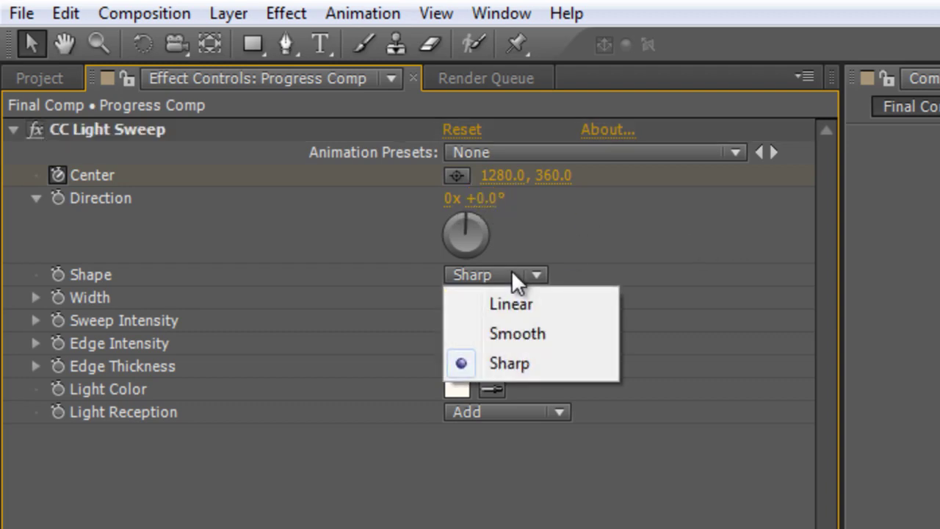
left_click(510, 307)
left_click(665, 216)
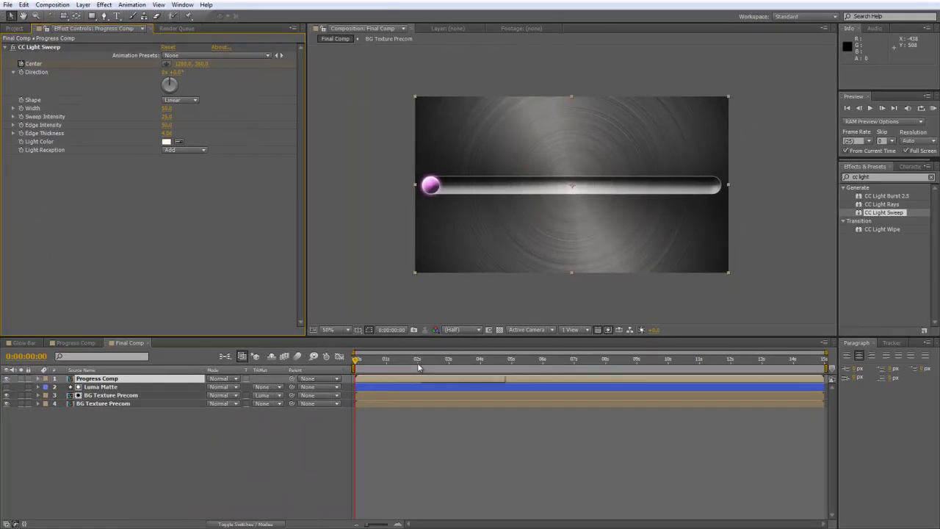
At 2 seconds, keyframe the light sweep Center X at 0, giving 0, 360.
left_click(418, 364)
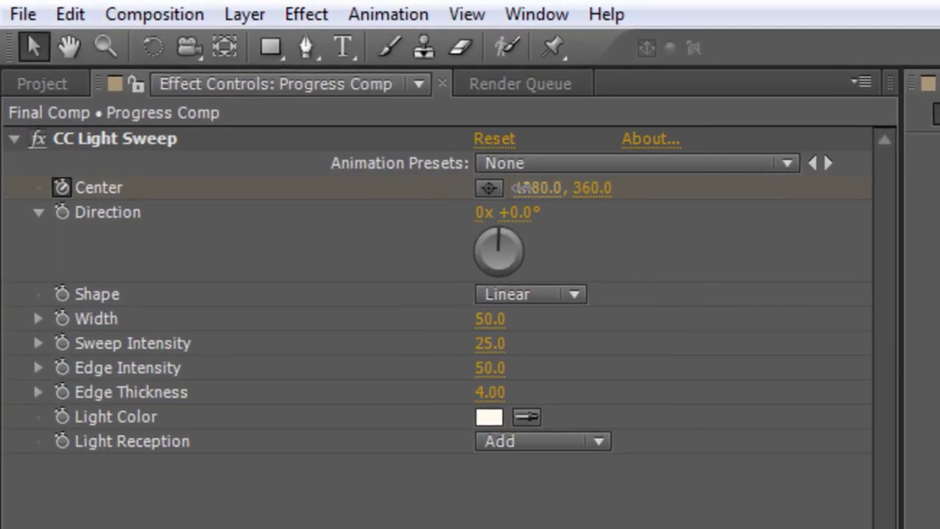
left_click(540, 188)
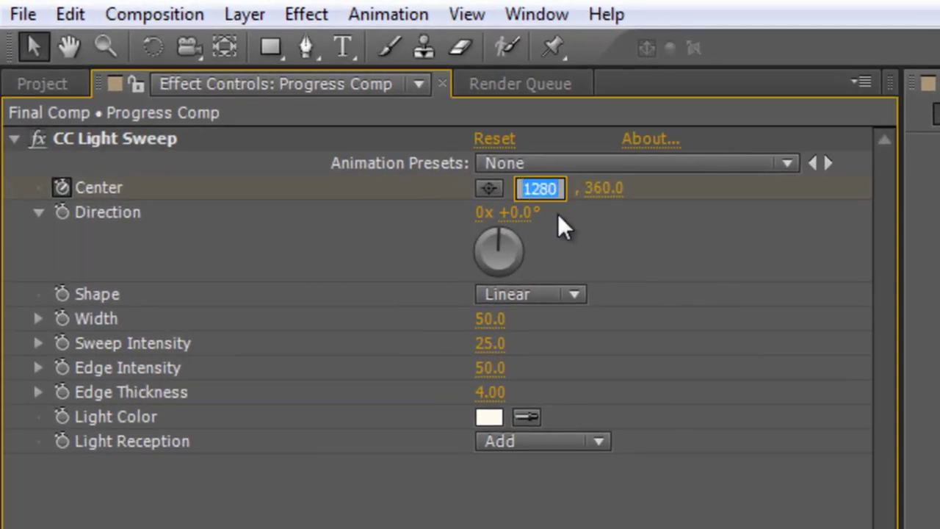
type("0")
key("Return")
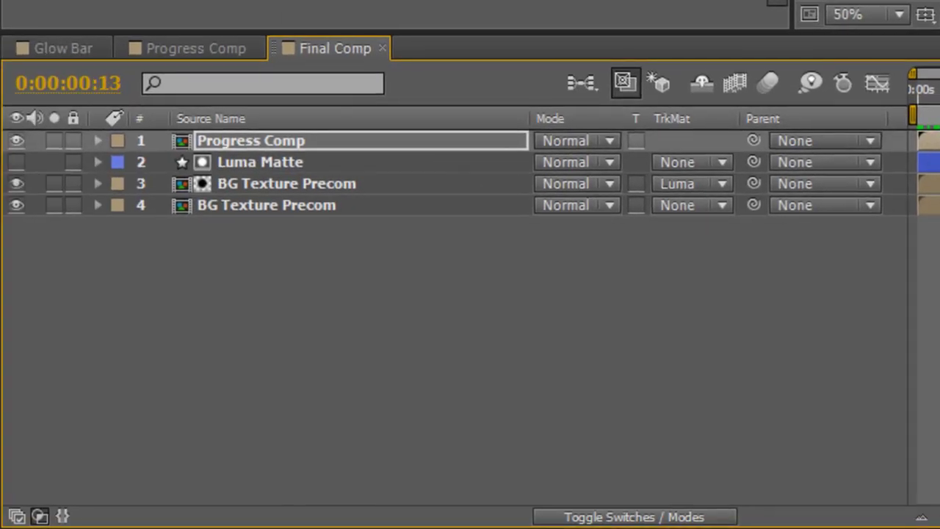
Give the CC Light Sweep Center on Progress Comp a loopOut() expression.
key("space")
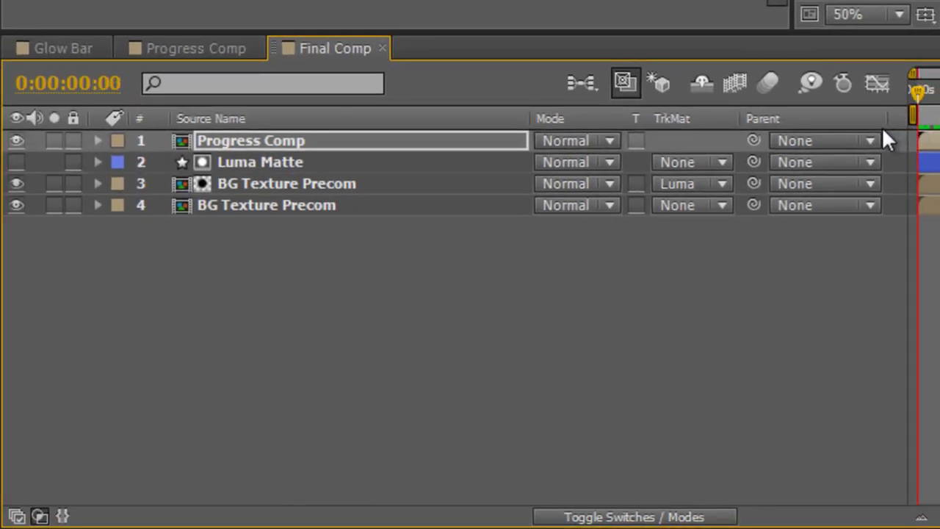
left_click(488, 137)
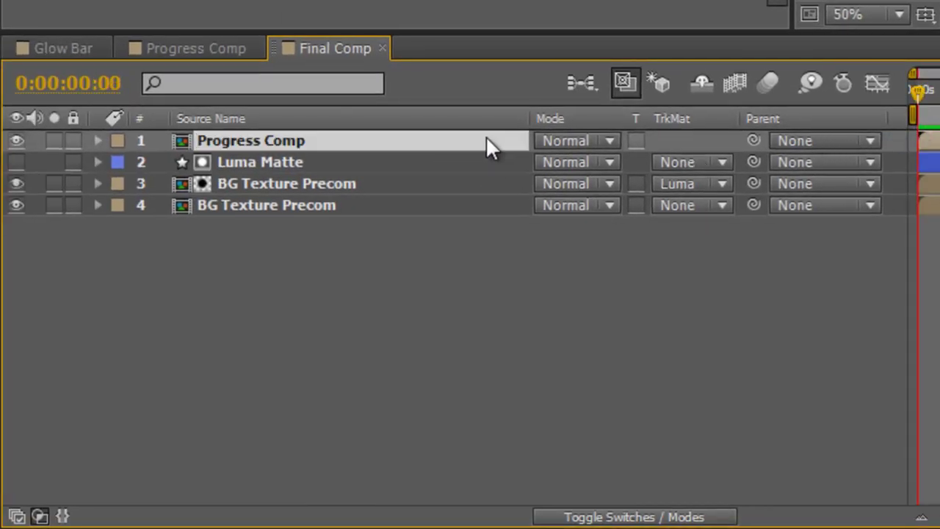
left_click(98, 141)
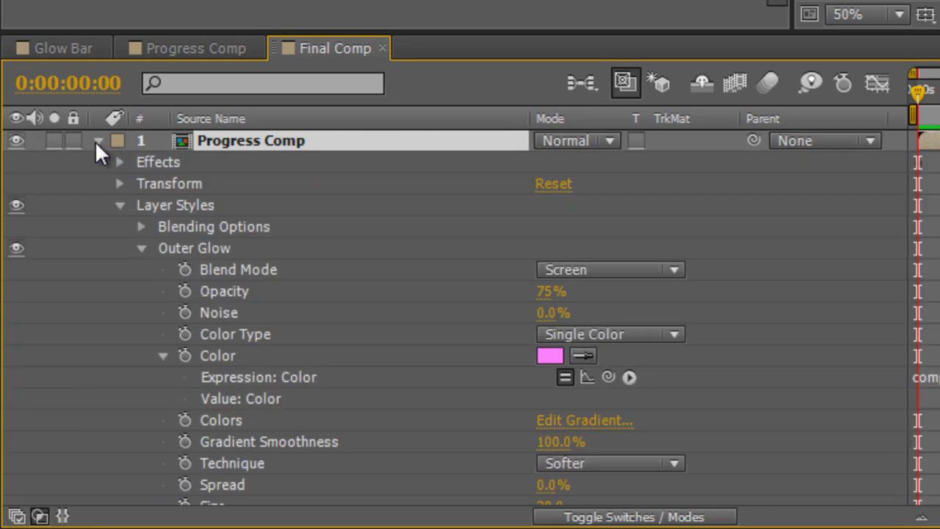
left_click(120, 162)
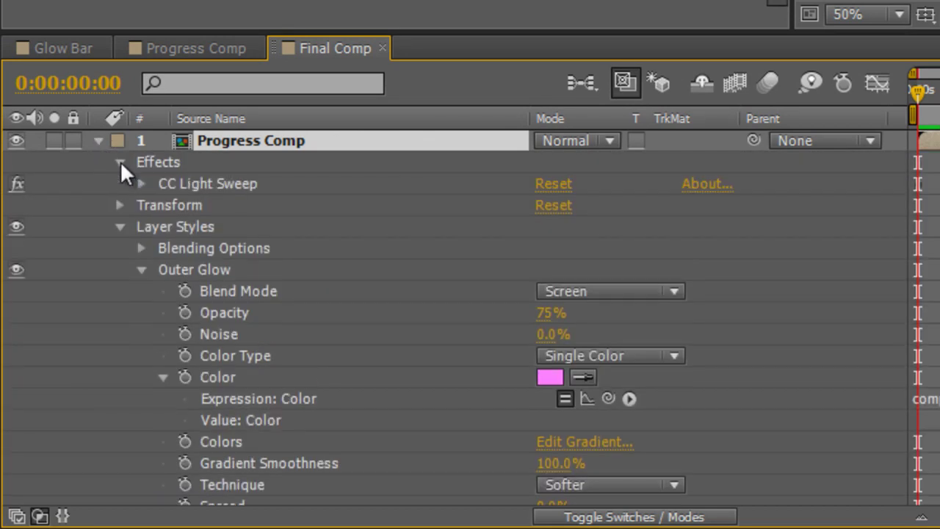
left_click(141, 185)
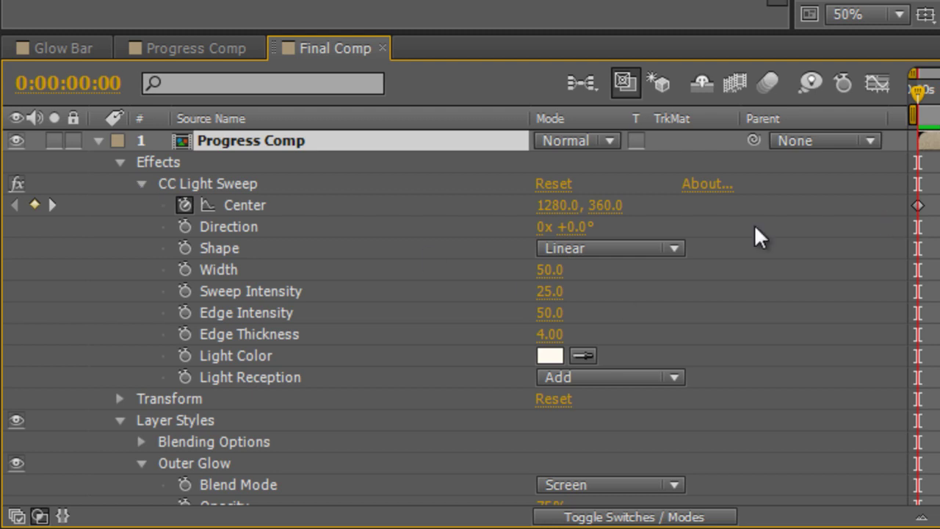
left_click(178, 205, "alt")
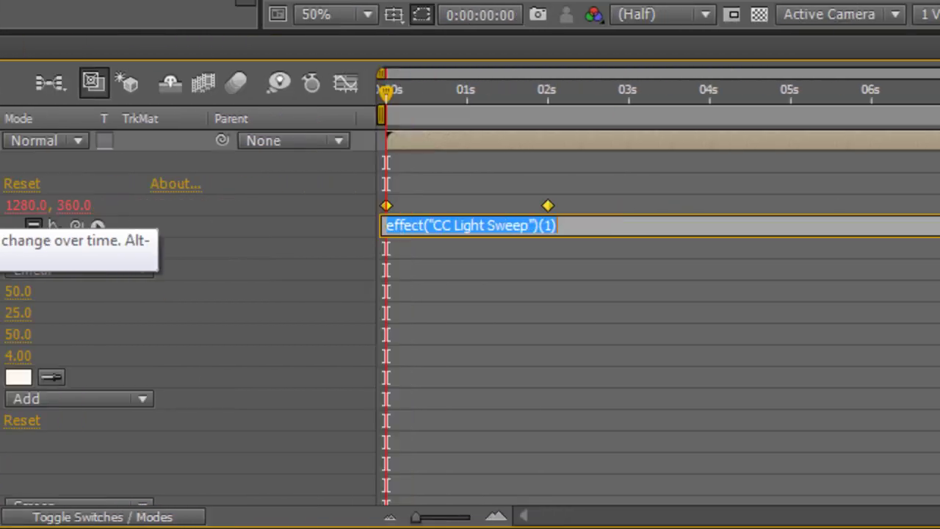
key("BackSpace")
type("loop")
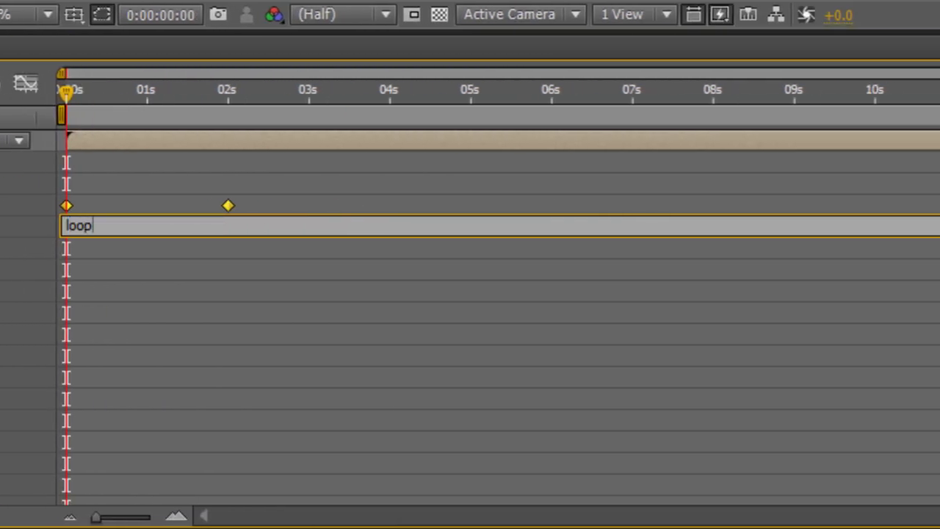
type("Out()")
key("KP_Enter")
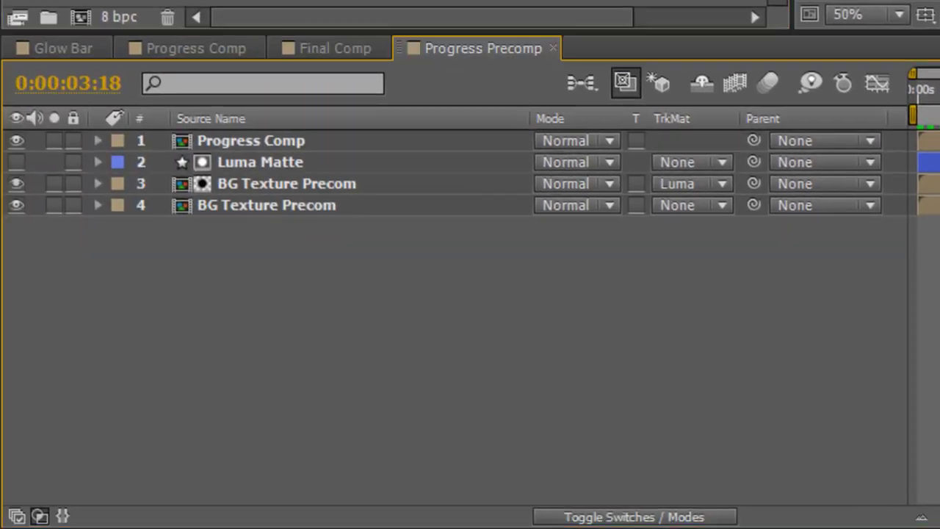
Add Glow Bar Progress Position keyframes at 4 seconds and at 0:00:06:24.
key("space")
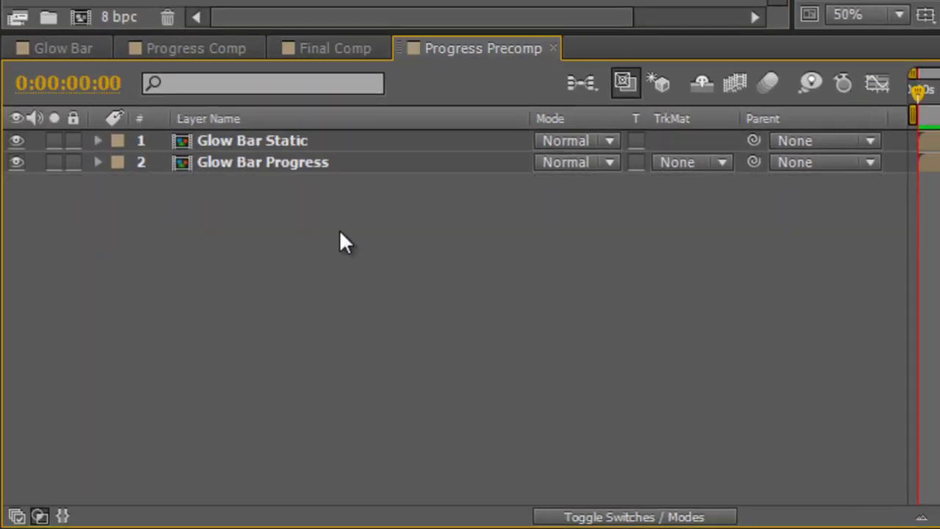
left_click(282, 164)
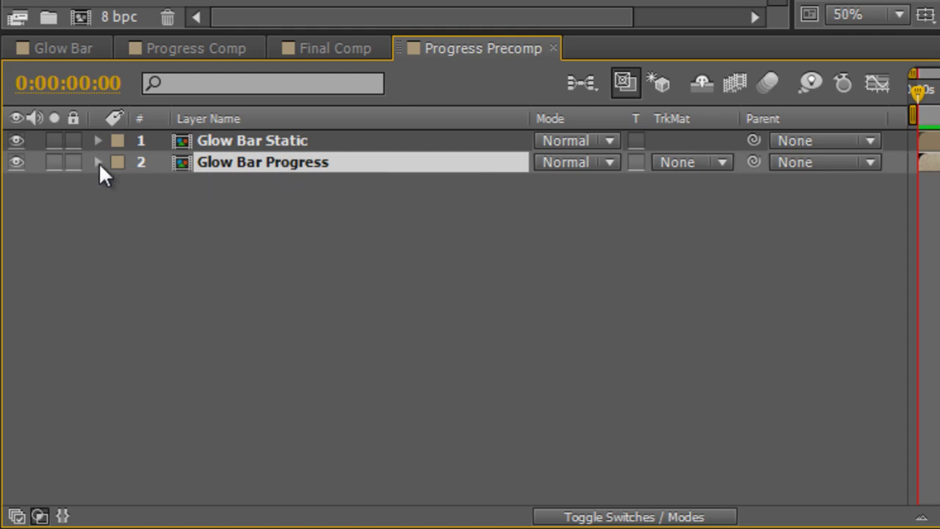
key("p")
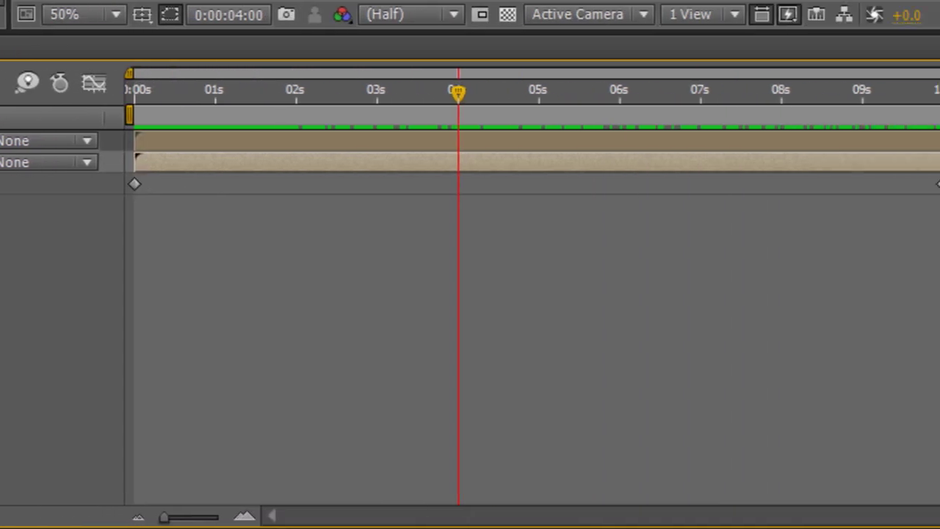
key("alt+shift+p")
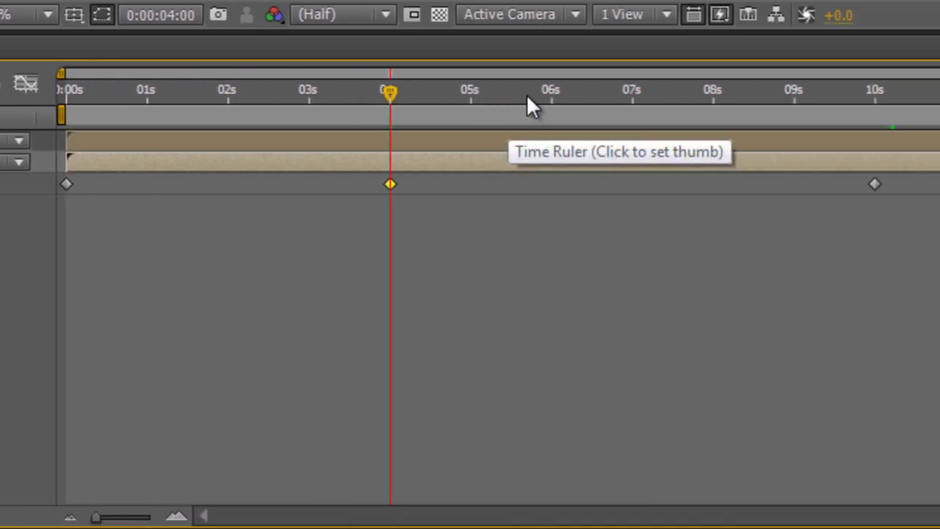
left_click(629, 92)
key("alt+shift+p")
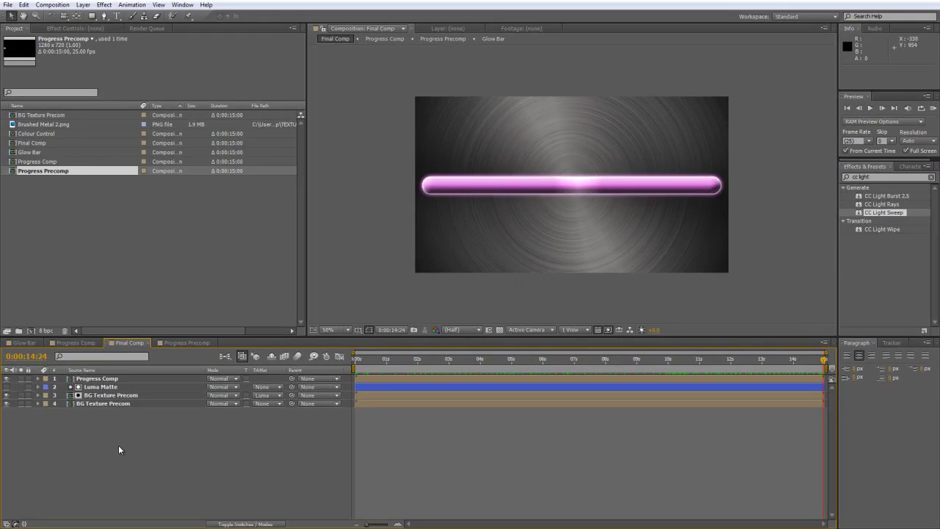
Add an Inner Glow layer style to Progress Comp and set its colour to white.
left_click(110, 380)
right_click(110, 379)
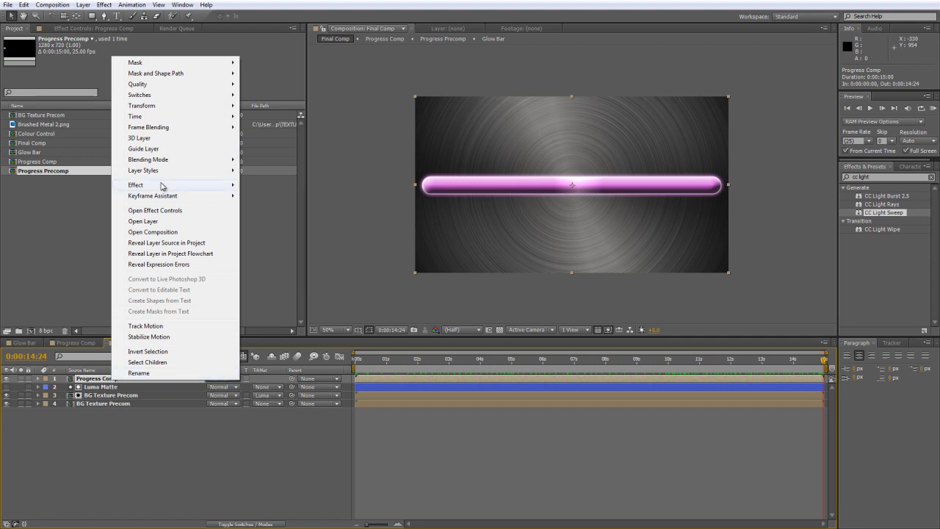
mouse_move(162, 171)
left_click(286, 239)
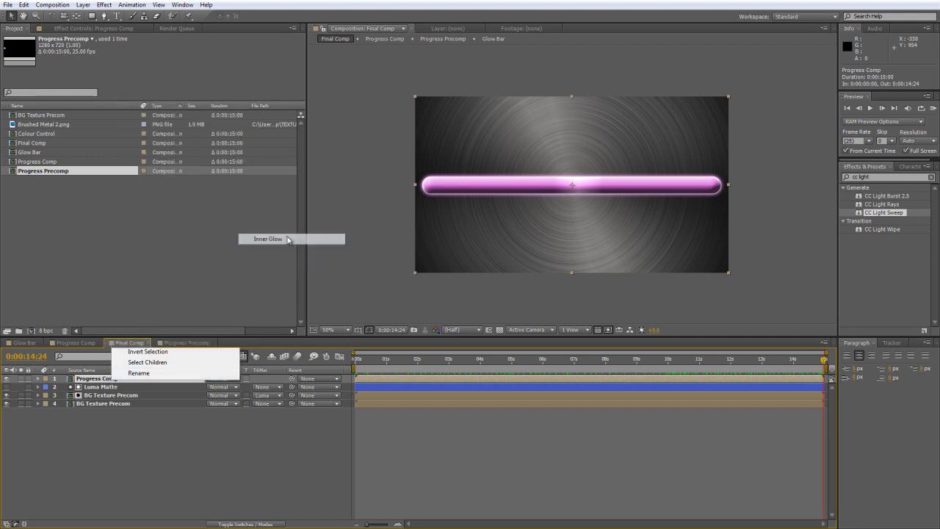
scroll(177, 433, "down", 2)
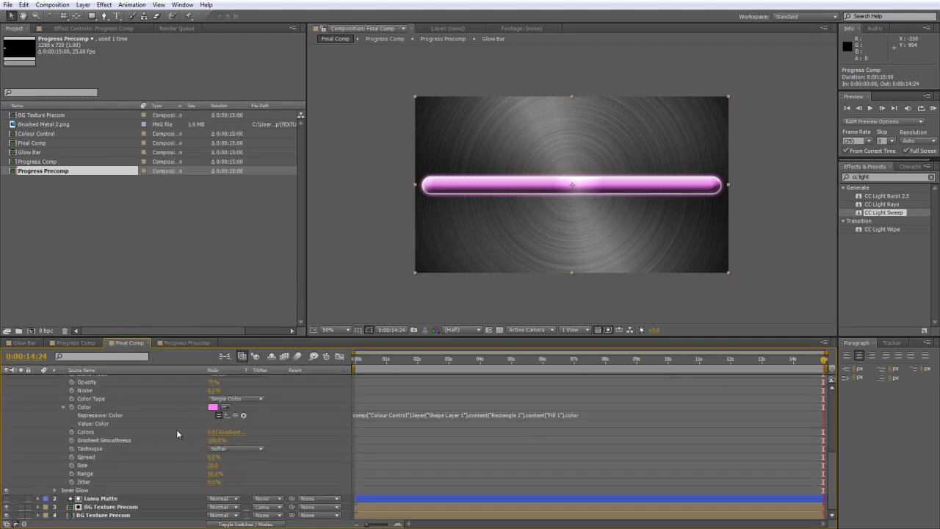
left_click(55, 491)
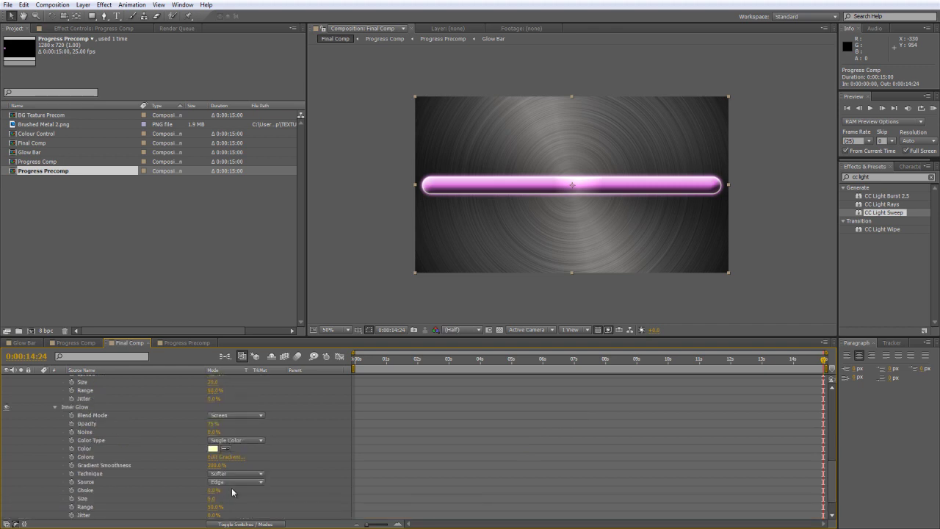
left_click(213, 449)
left_click(306, 229)
left_click(519, 229)
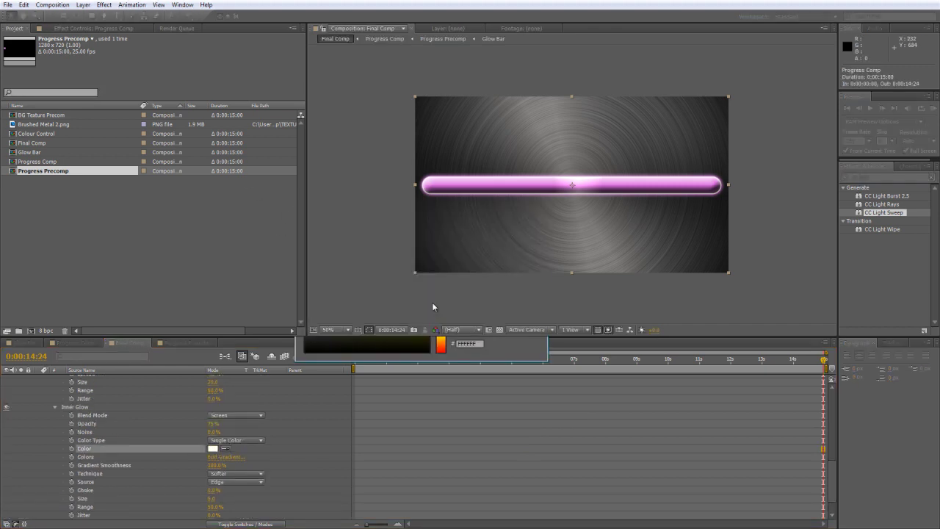
Set the Inner Glow Size to 27 and Opacity to 90%.
left_click_drag(211, 498, 222, 499)
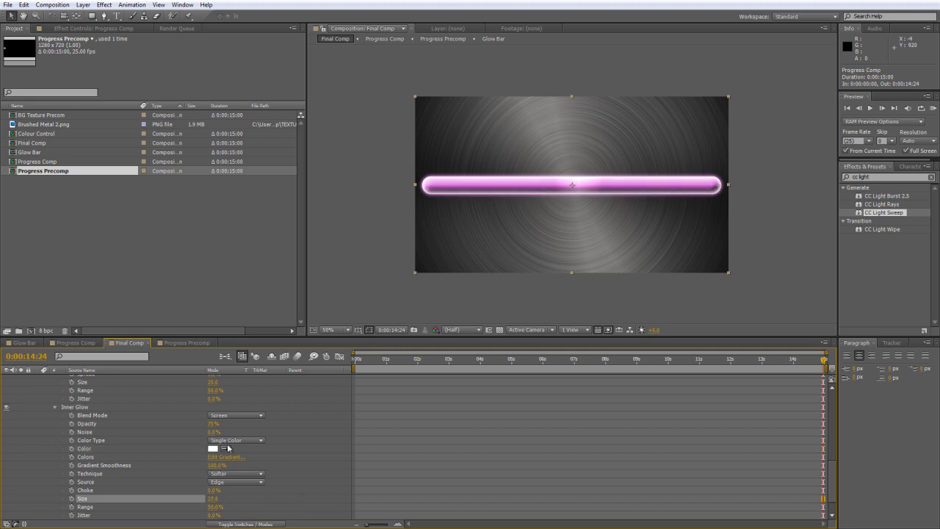
left_click_drag(214, 425, 211, 426)
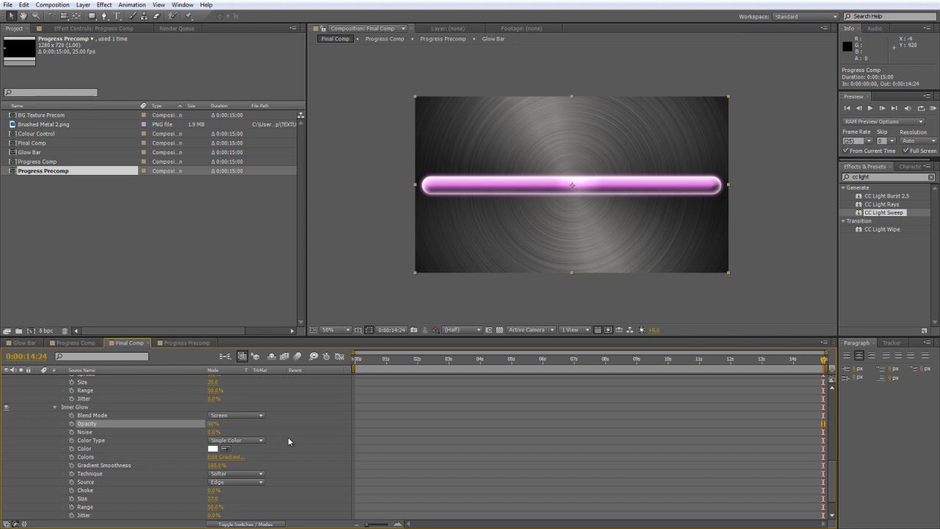
scroll(292, 441, "up", 10)
left_click(47, 383)
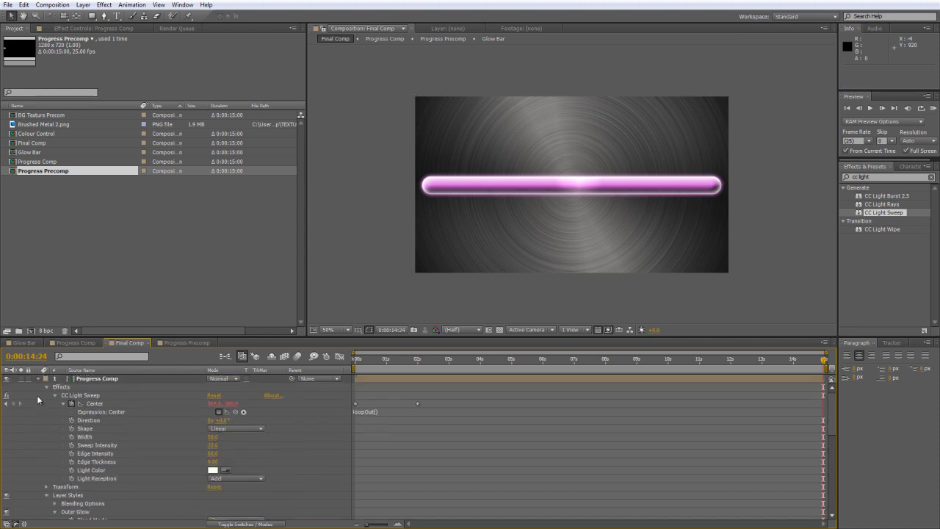
Change the Colour Control Fill 1 colour to a bright green.
left_click(43, 383)
left_click(112, 248)
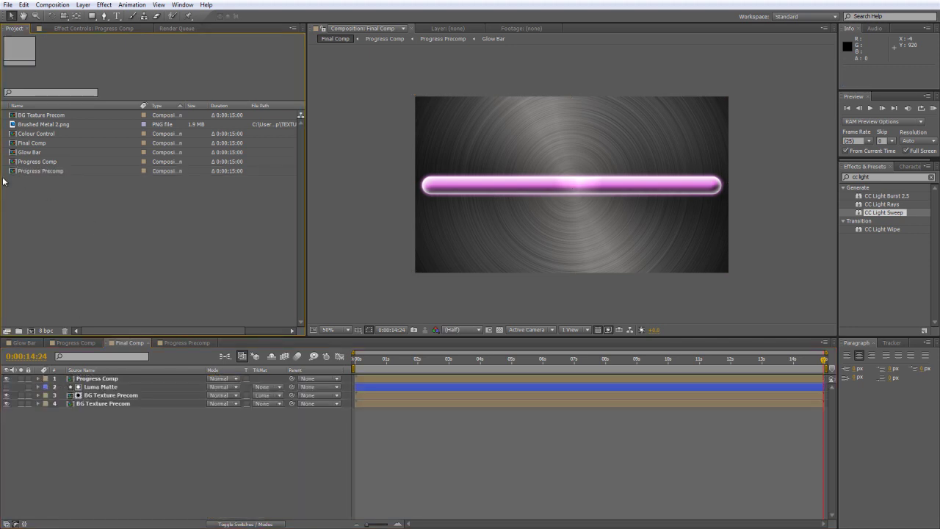
double_click(15, 134)
left_click(213, 445)
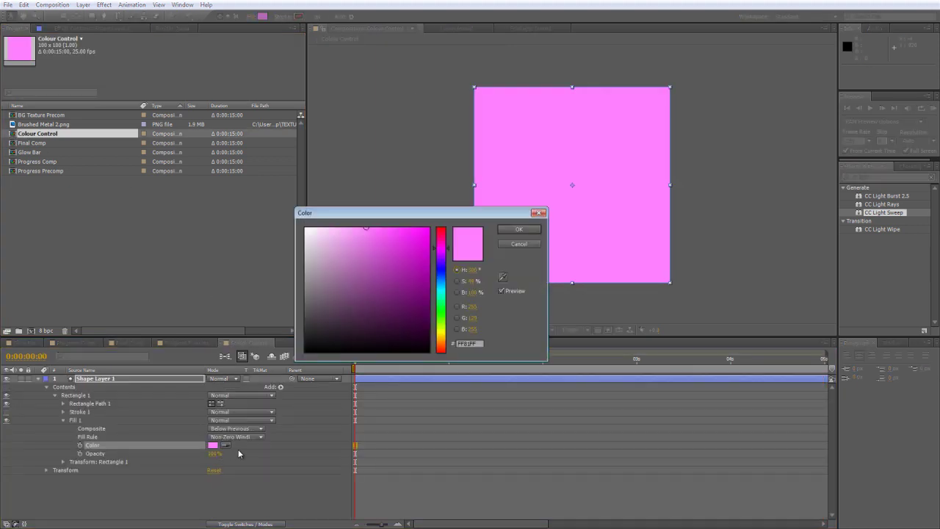
left_click(441, 321)
left_click(421, 257)
left_click(430, 229)
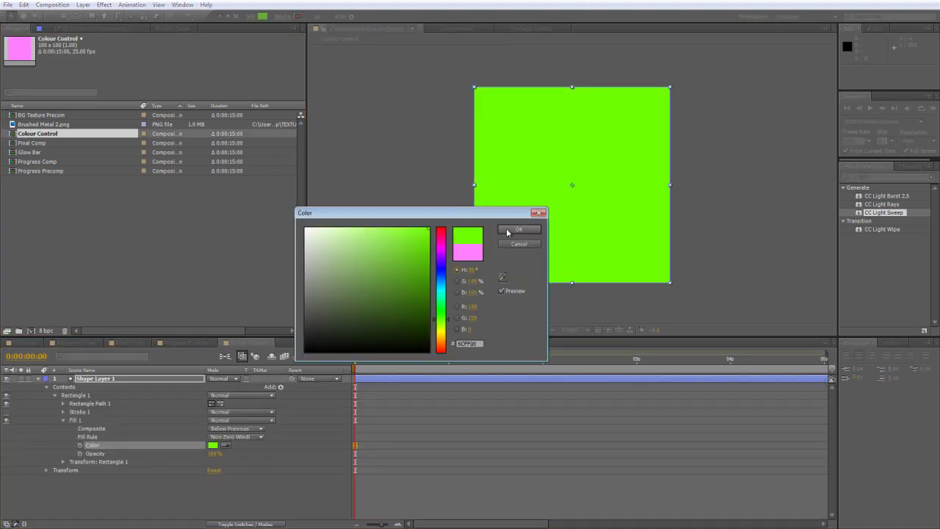
left_click(519, 229)
Return to Final Comp and preview the green bar filling partway through.
left_click(311, 498)
left_click(130, 342)
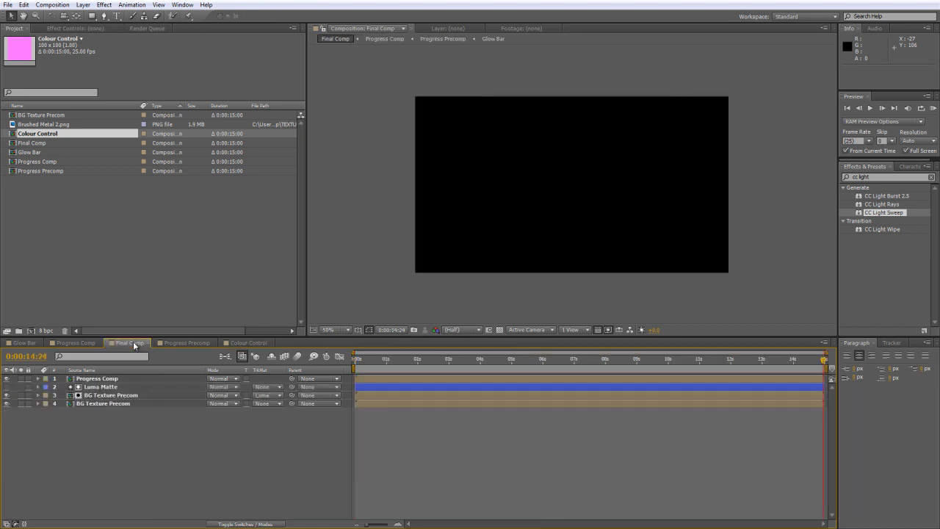
left_click_drag(356, 360, 728, 364)
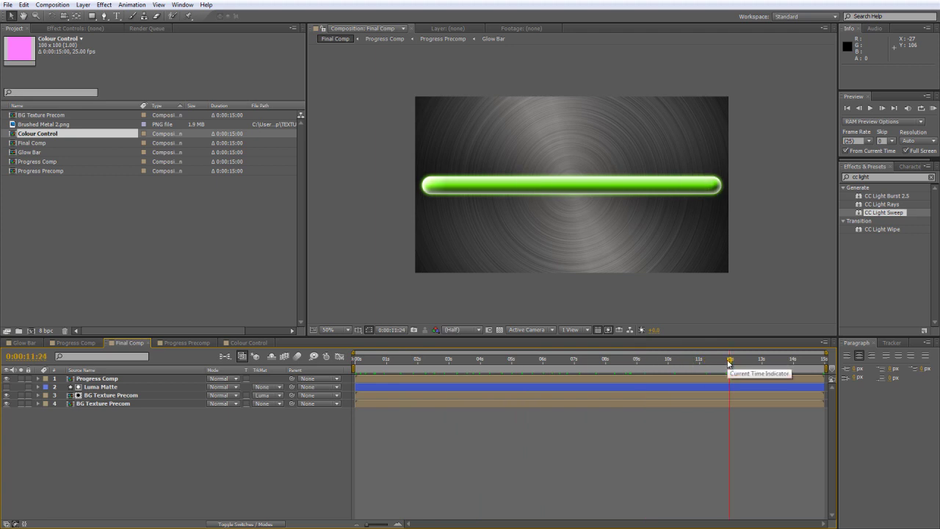
left_click(179, 470)
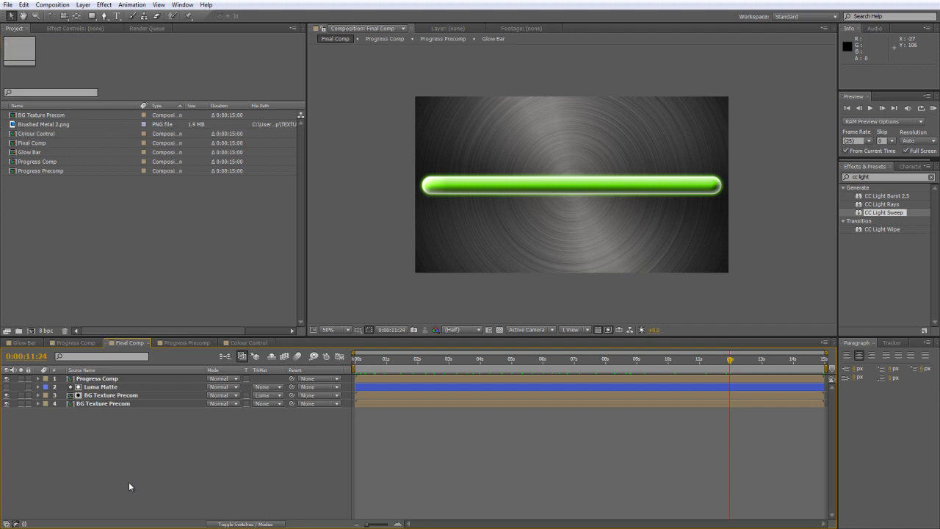